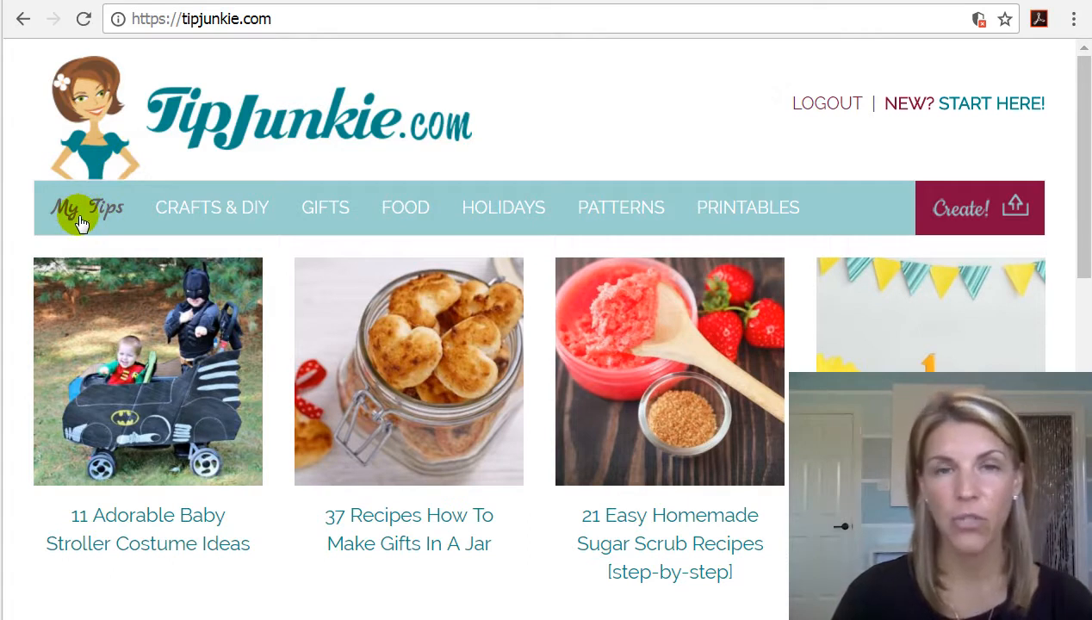
- Open the submission form for creating a new project on the member profile
left_click(977, 219)
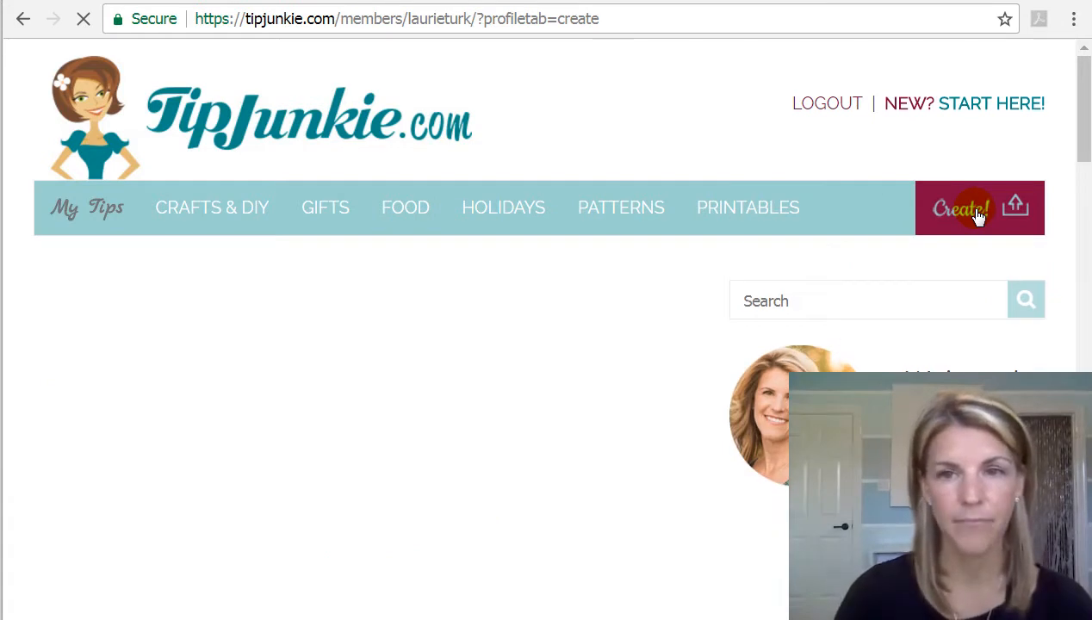
left_click(980, 217)
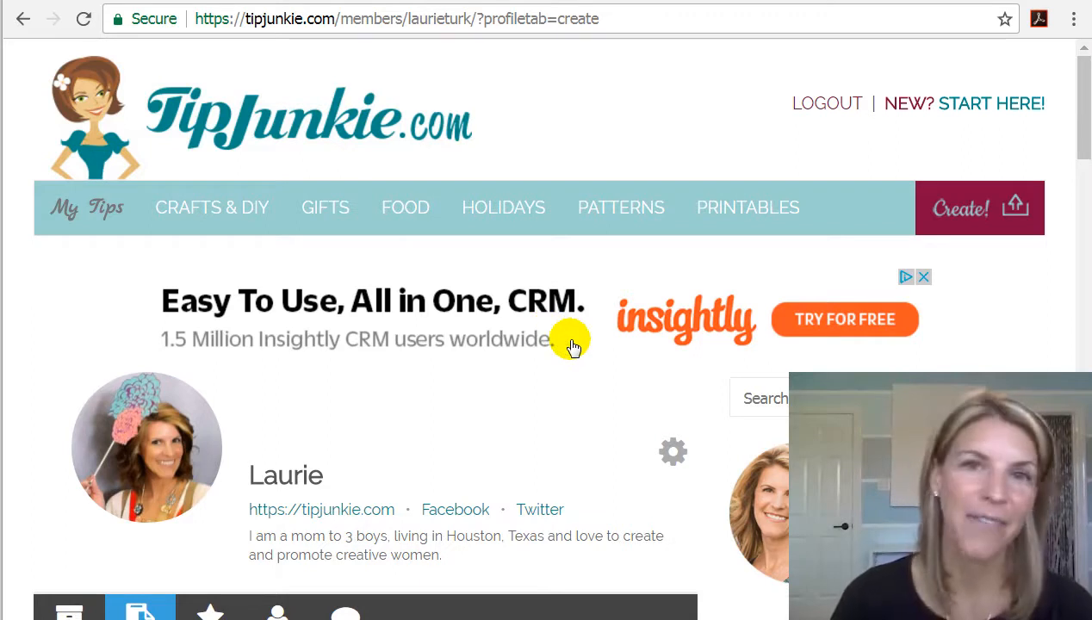
scroll(572, 345, "down", 4)
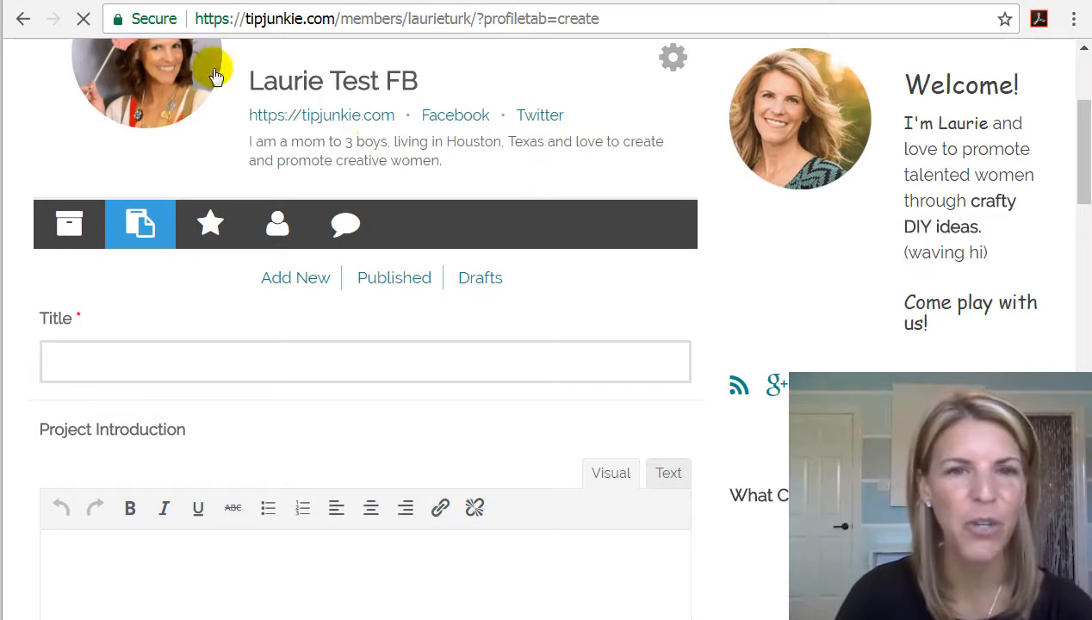
scroll(405, 187, "up", 1)
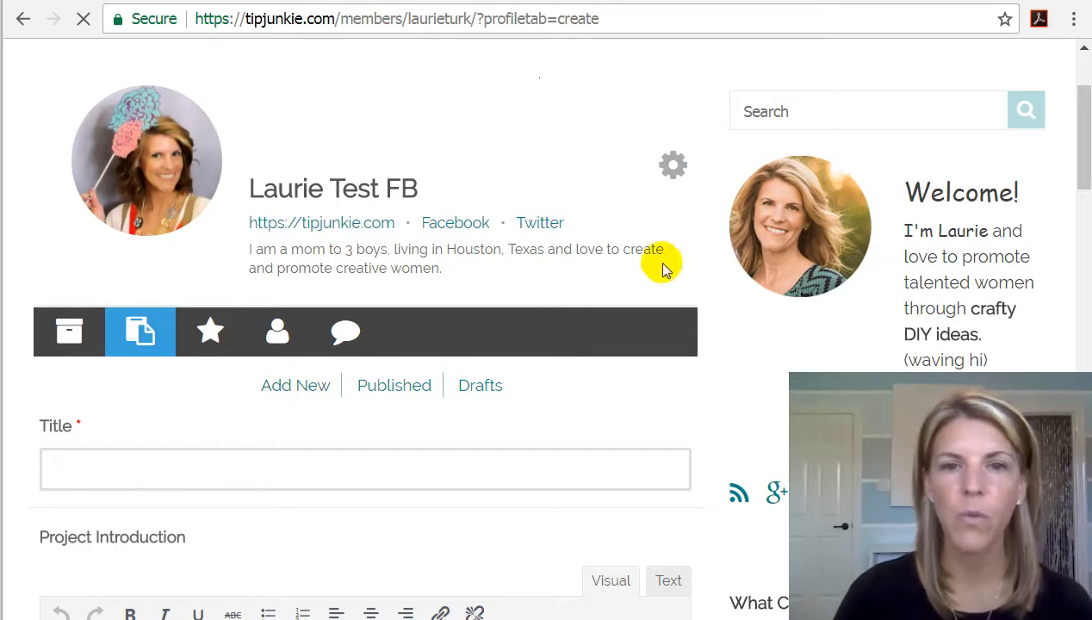
scroll(559, 301, "up", 3)
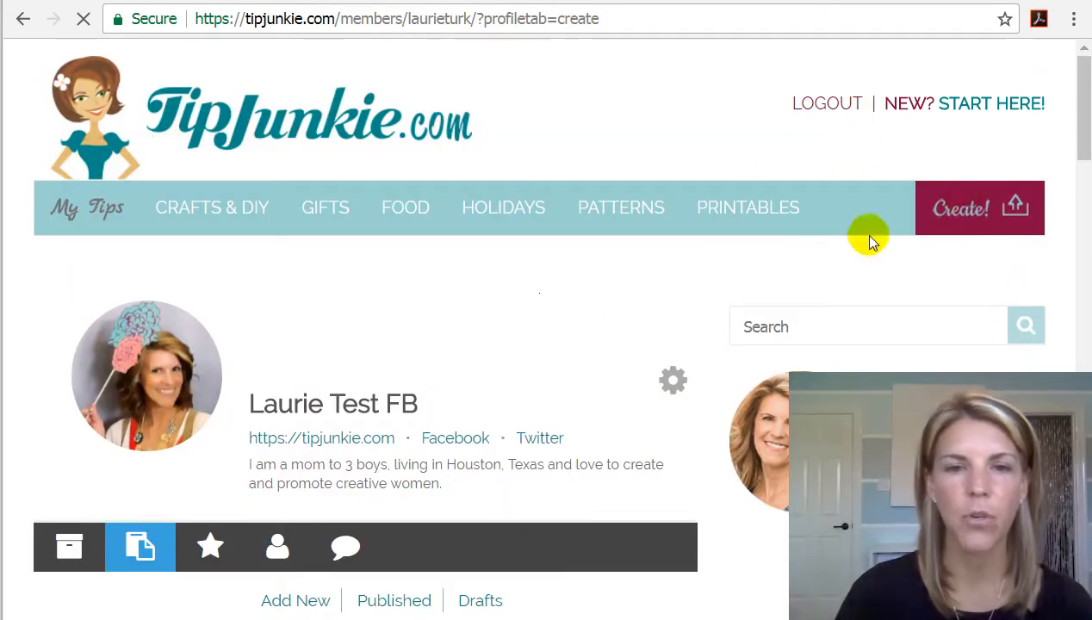
left_click(966, 209)
- Title the project with the child's first name in possessive form followed by "Doc McStuffins Birthday Party Ideas"
left_click(324, 362)
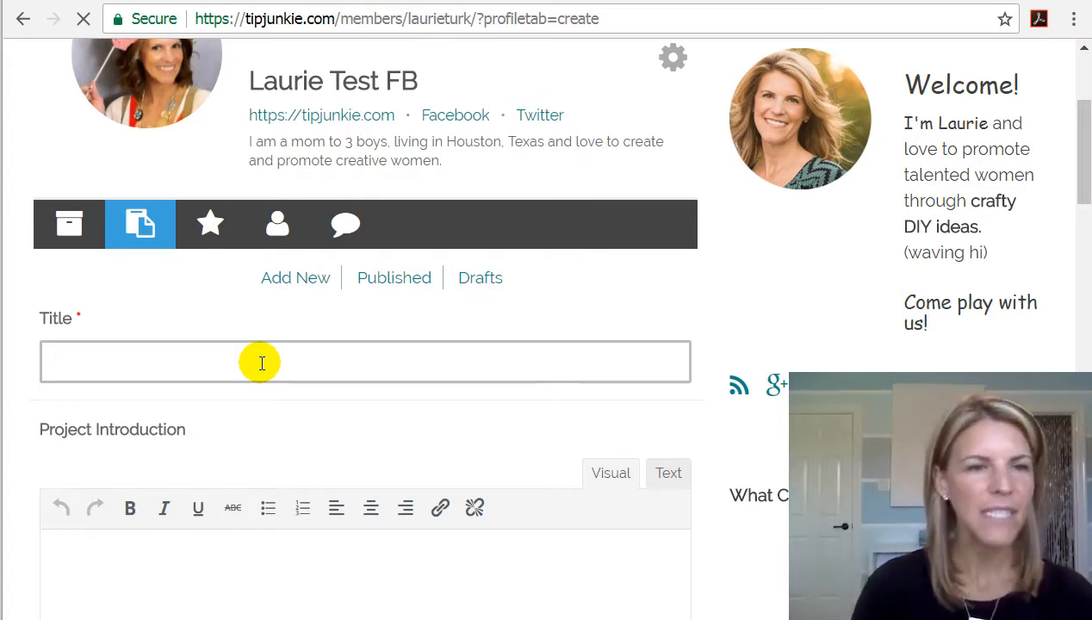
type("Avery's Doo")
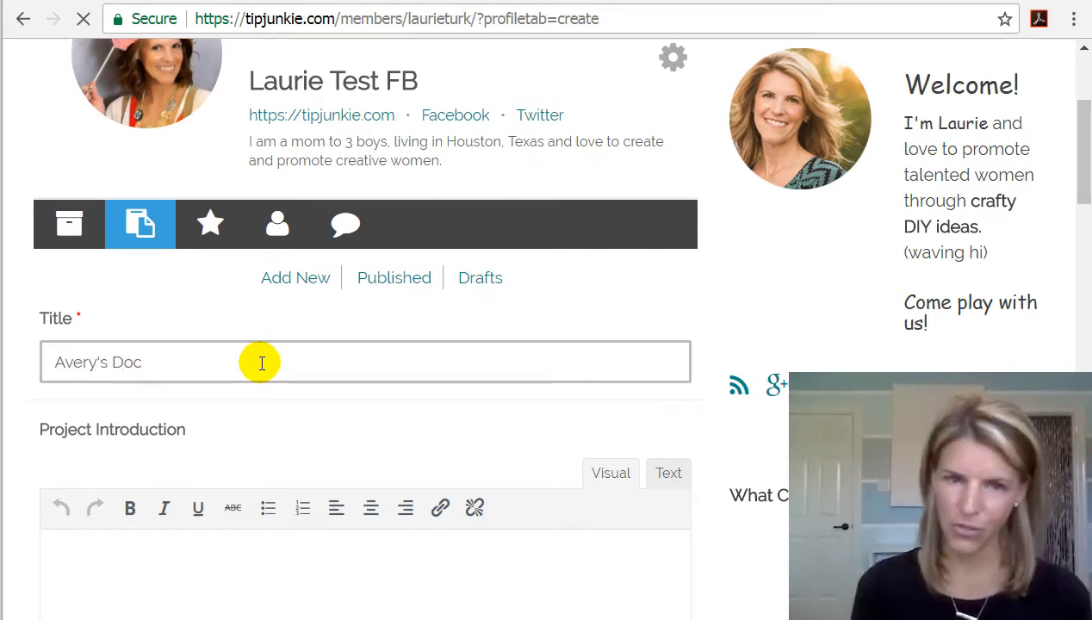
type(" Mc")
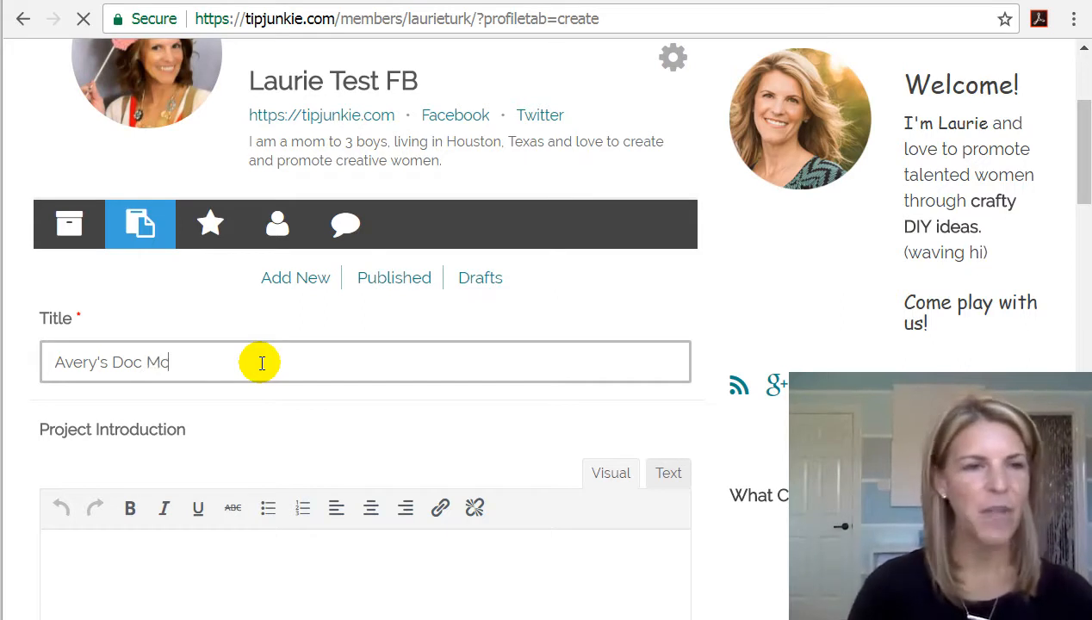
type("s")
key("BackSpace")
type("Stuffins")
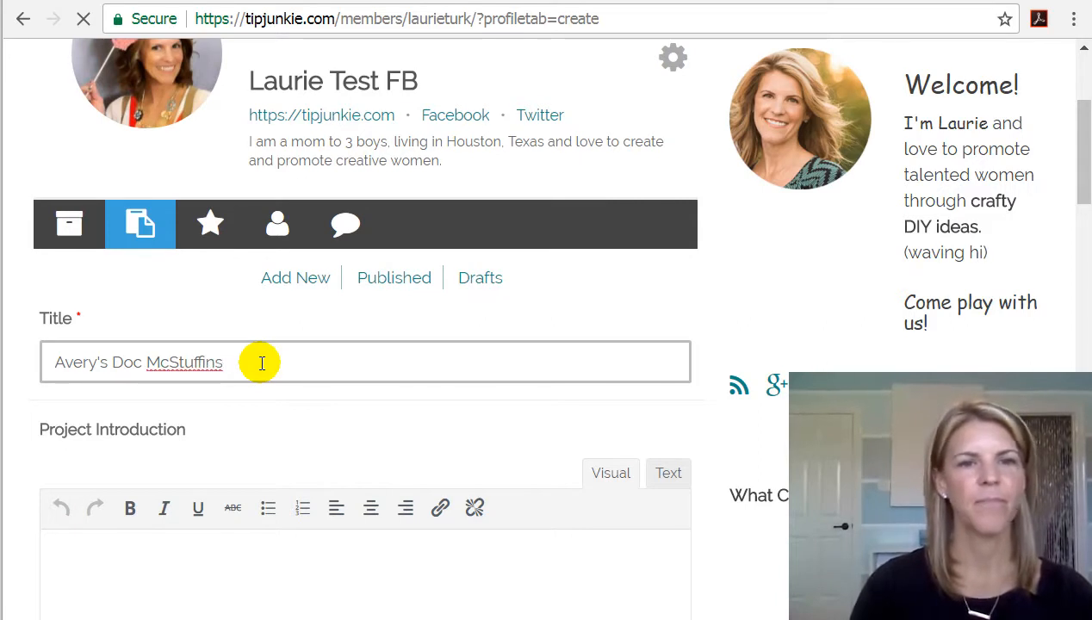
type(" Birthday Party Ideas")
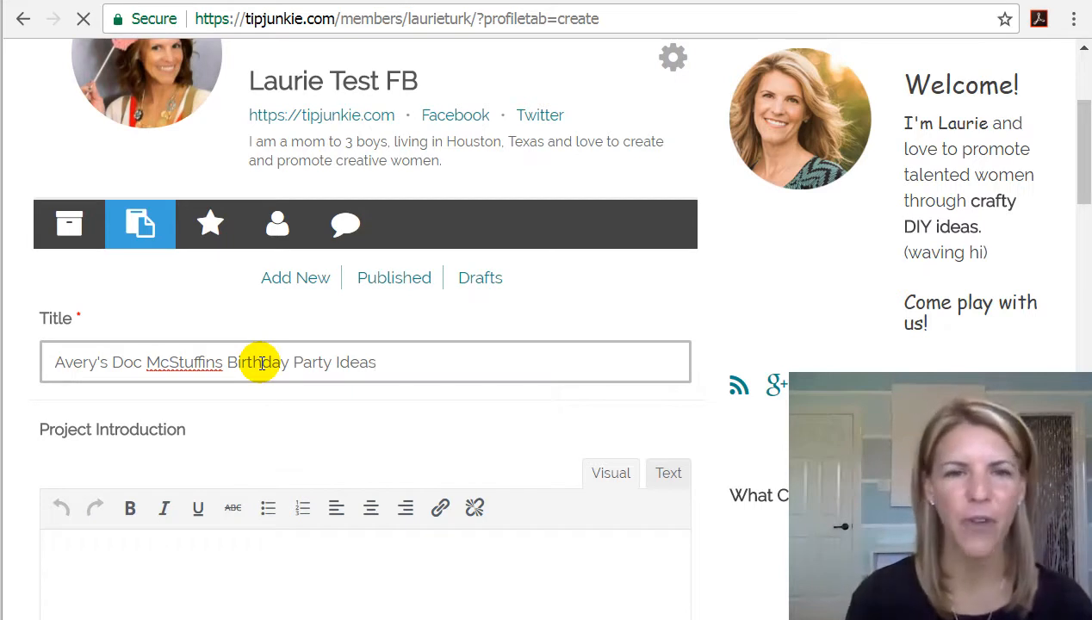
- Begin the project introduction with "Easy DIY party ideas for an adorable Doc McStuffins birthday party that your little girl will love."
scroll(454, 365, "down", 1)
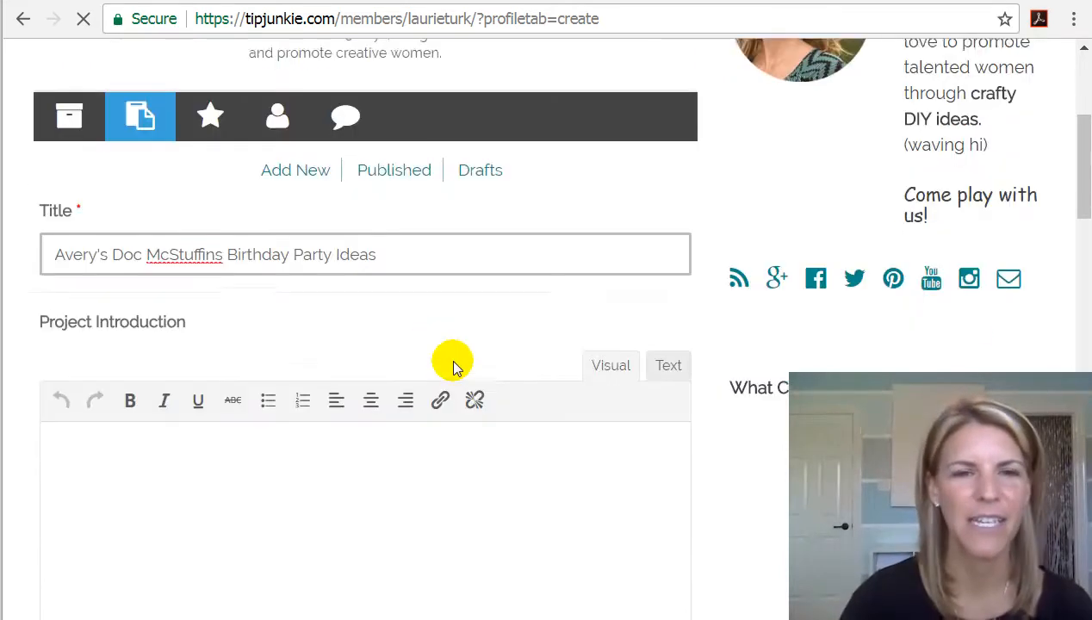
left_click(316, 362)
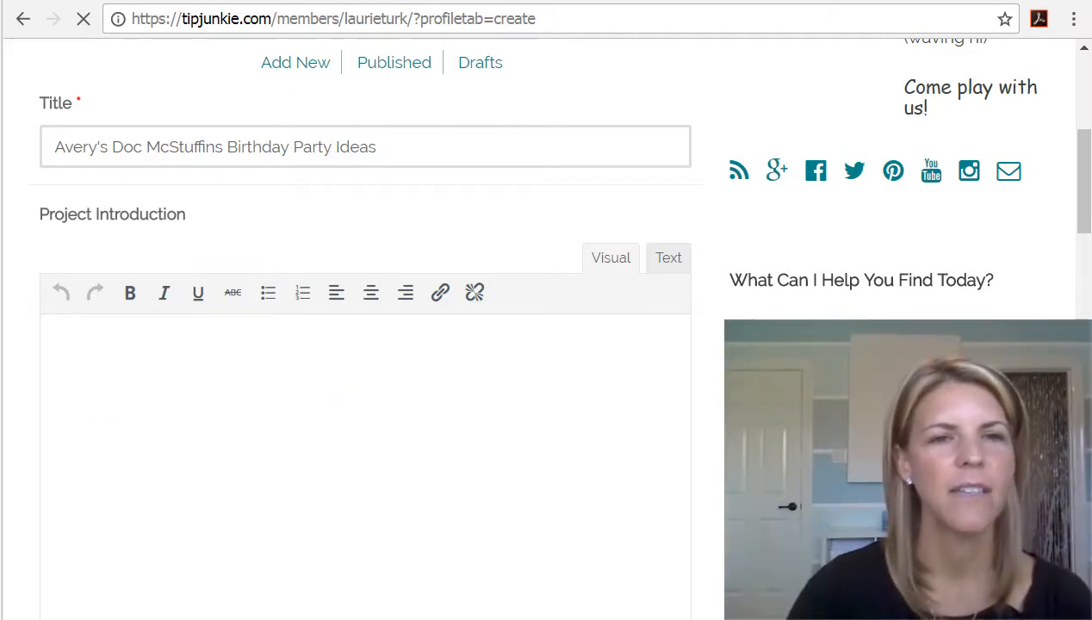
left_click(106, 358)
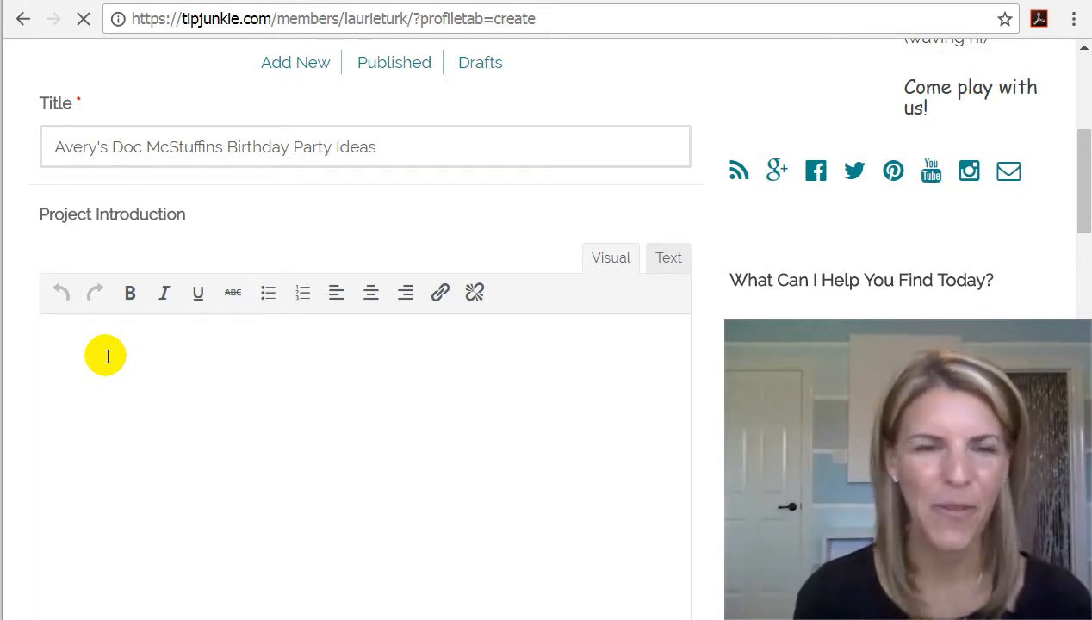
type("Eas")
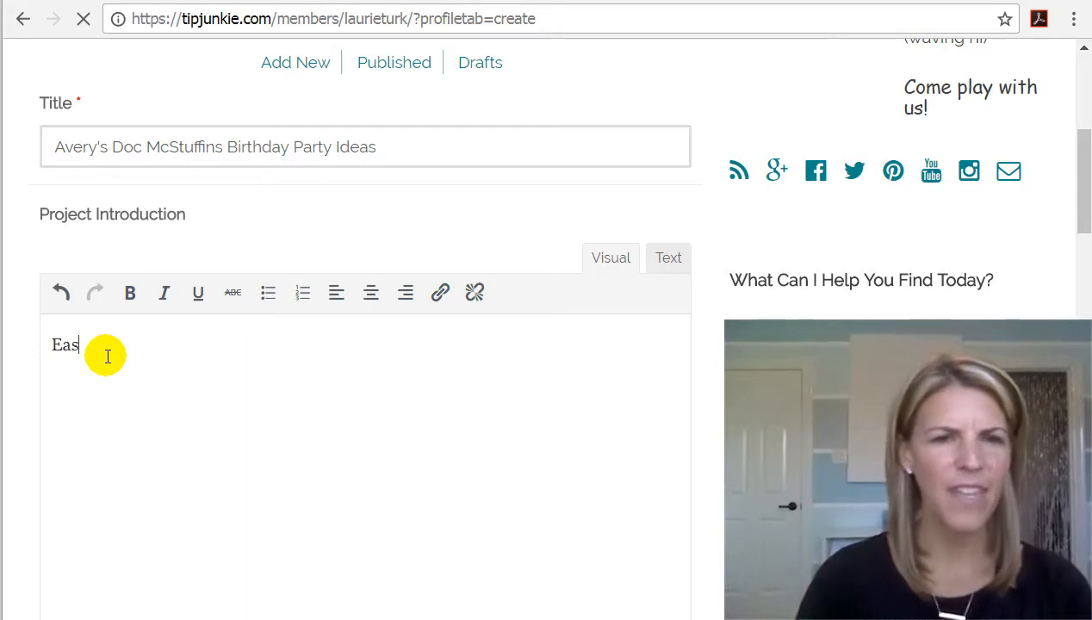
type("y")
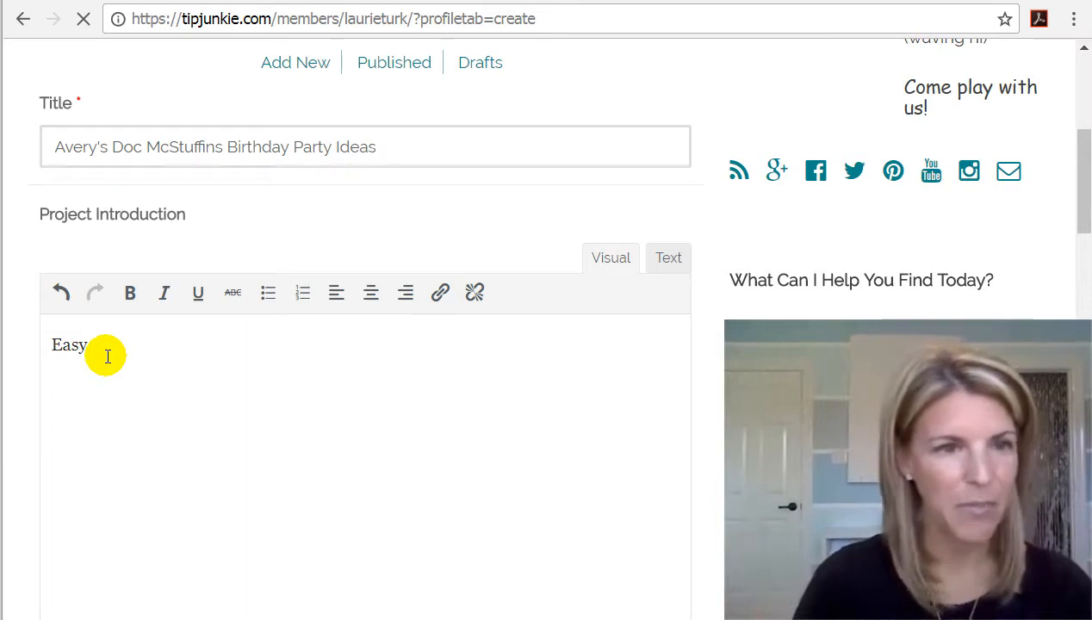
type("DIY party ideas for an adorable Doc M")
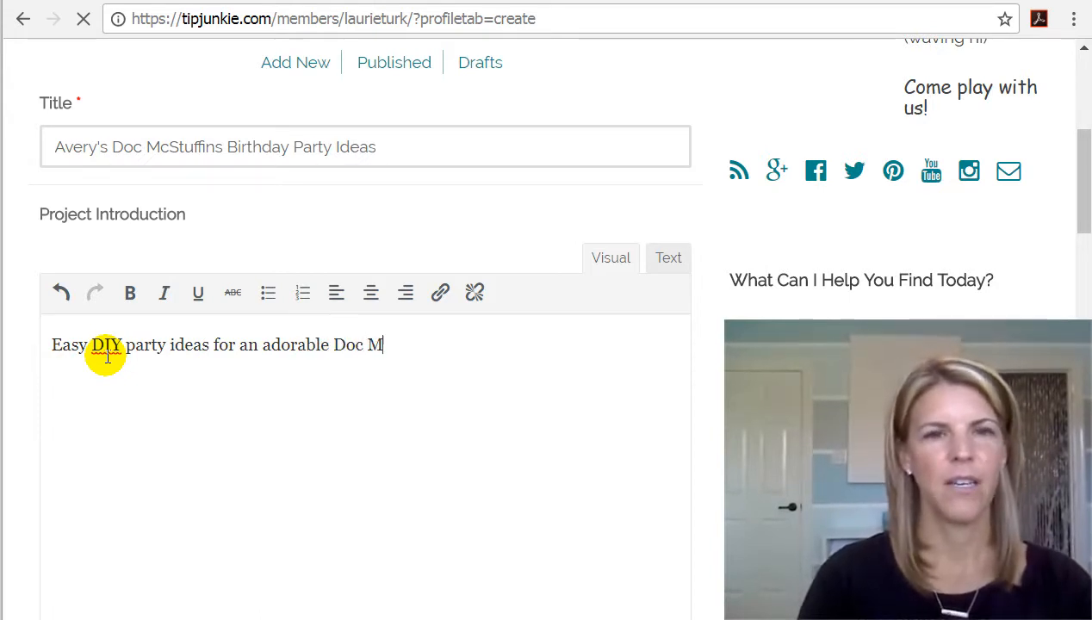
type("cStuffins birthday P")
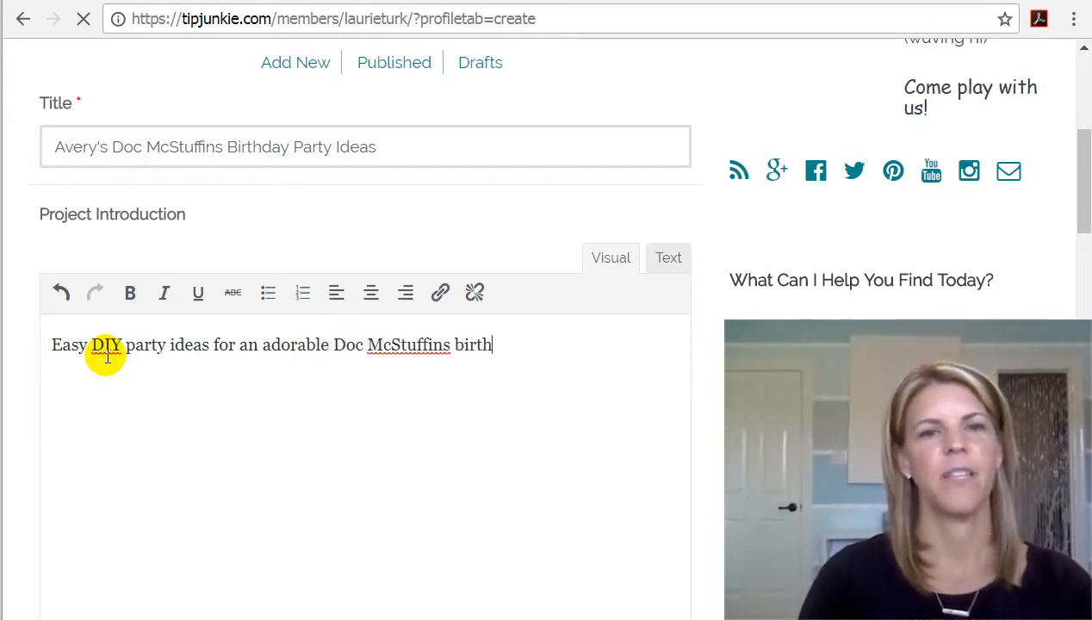
key("BackSpace")
type("pary for your little")
key("BackSpace")
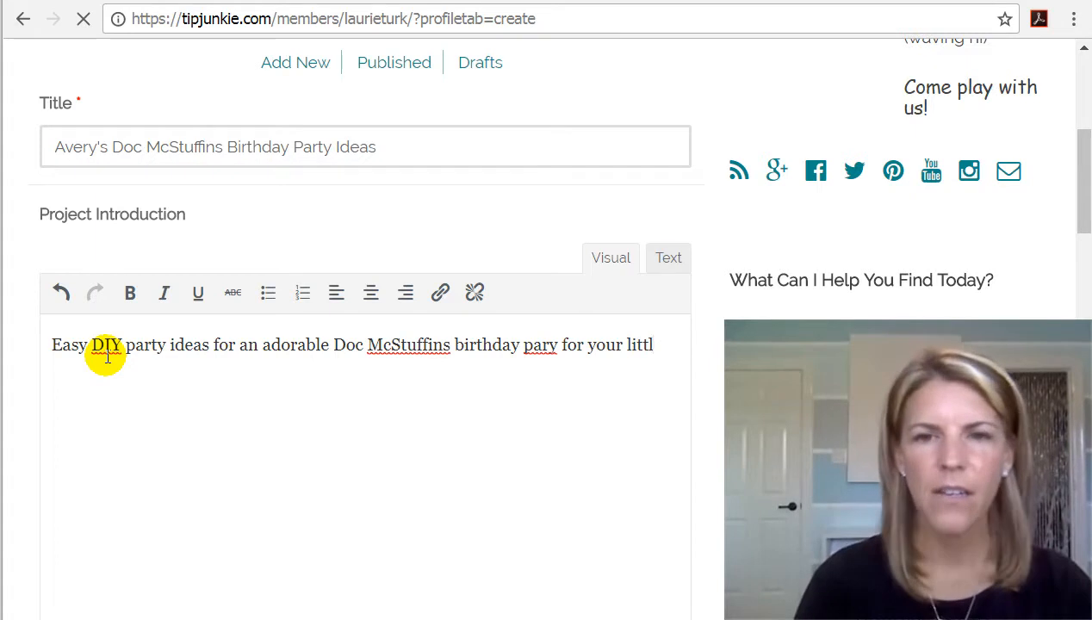
key("BackSpace")
key("BackSpace")
key("BackSpace")
key("BackSpace")
key("BackSpace")
key("BackSpace")
key("BackSpace")
key("BackSpace")
key("BackSpace")
key("BackSpace")
key("BackSpace")
key("BackSpace")
key("BackSpace")
key("BackSpace")
key("BackSpace")
key("BackSpace")
type("ty that your little girl will love.  In clu")
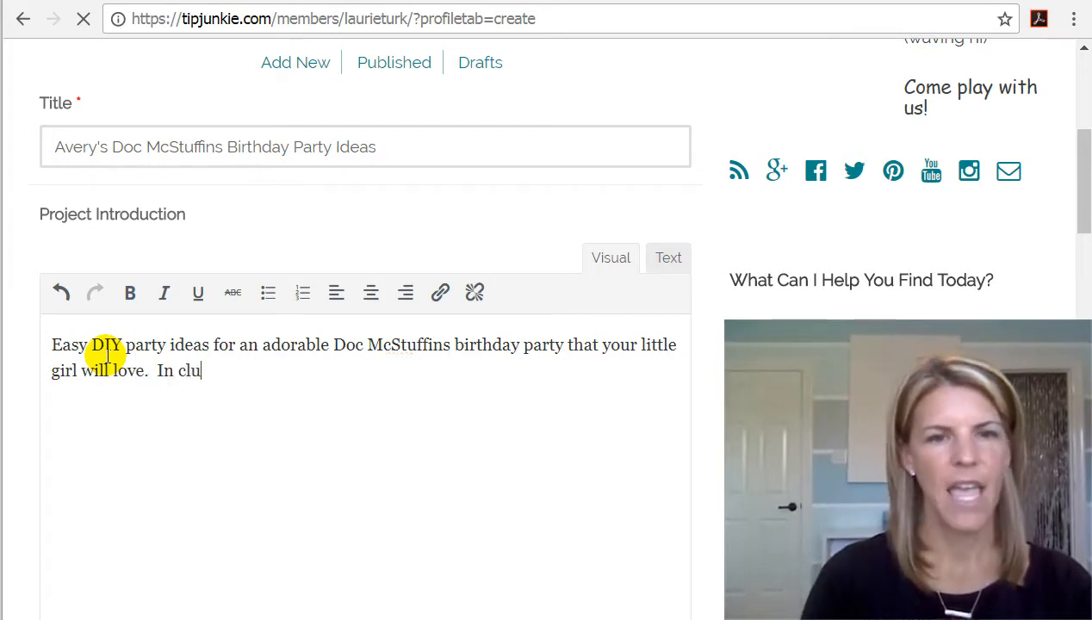
- Add a second sentence to the project introduction: "Including party food, games to play, and a great homemade cake."
key("BackSpace")
key("BackSpace")
key("BackSpace")
key("BackSpace")
type("cludin g")
key("BackSpace")
key("BackSpace")
type("g")
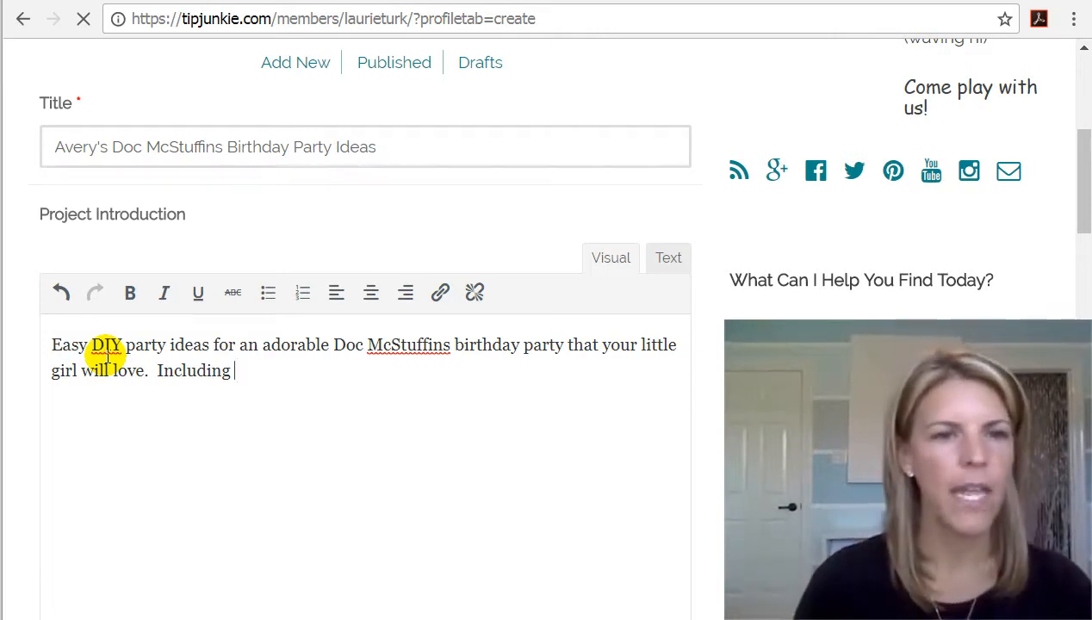
type("party food, ")
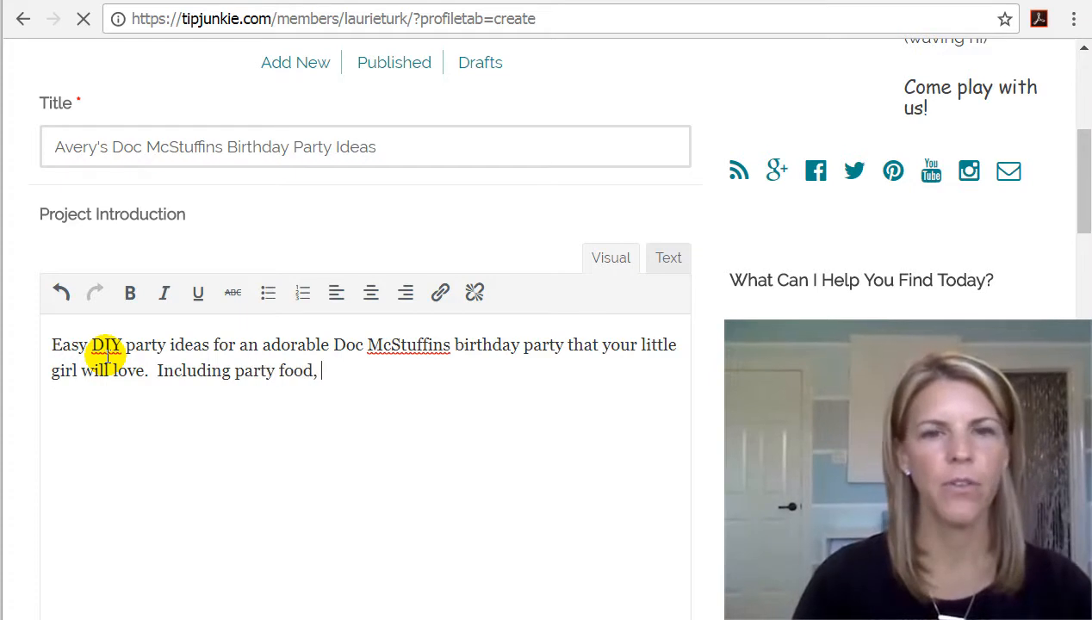
type("games to play")
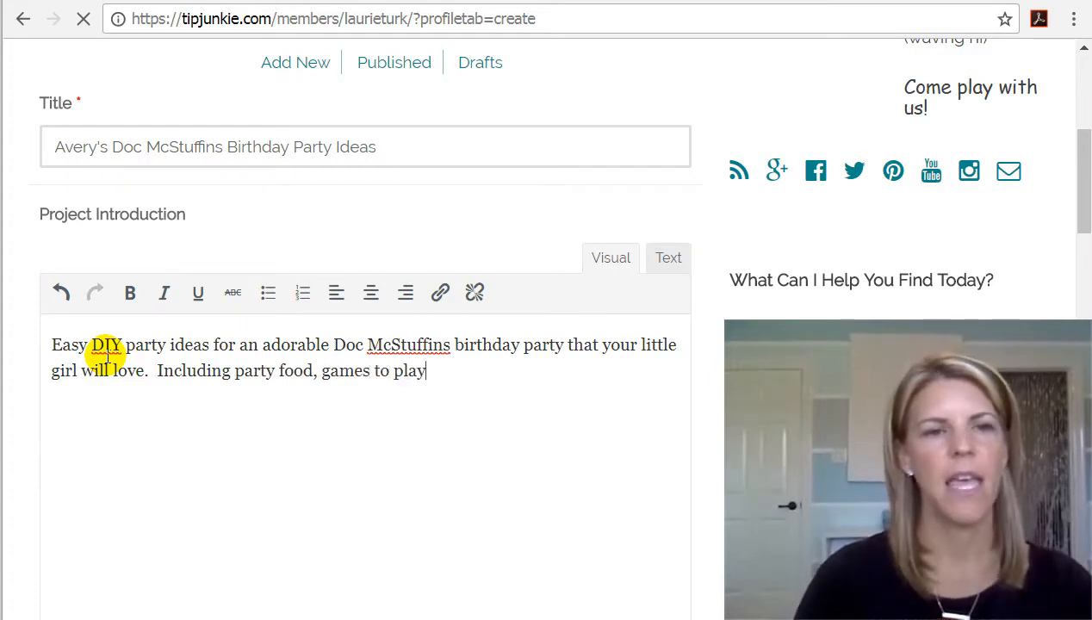
type(", and a grea")
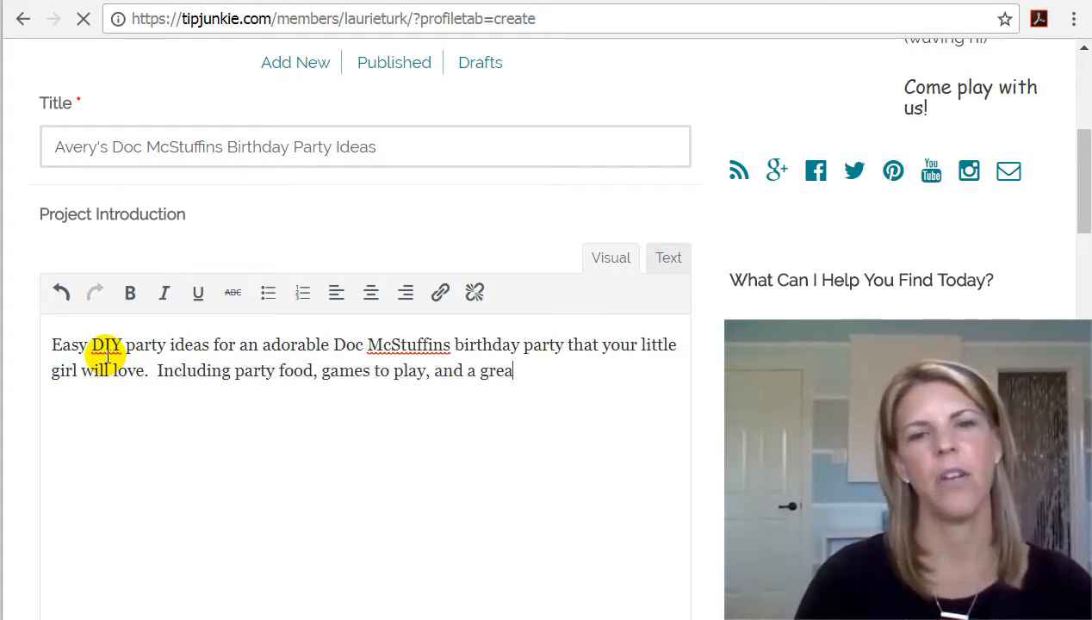
type("t homemade ")
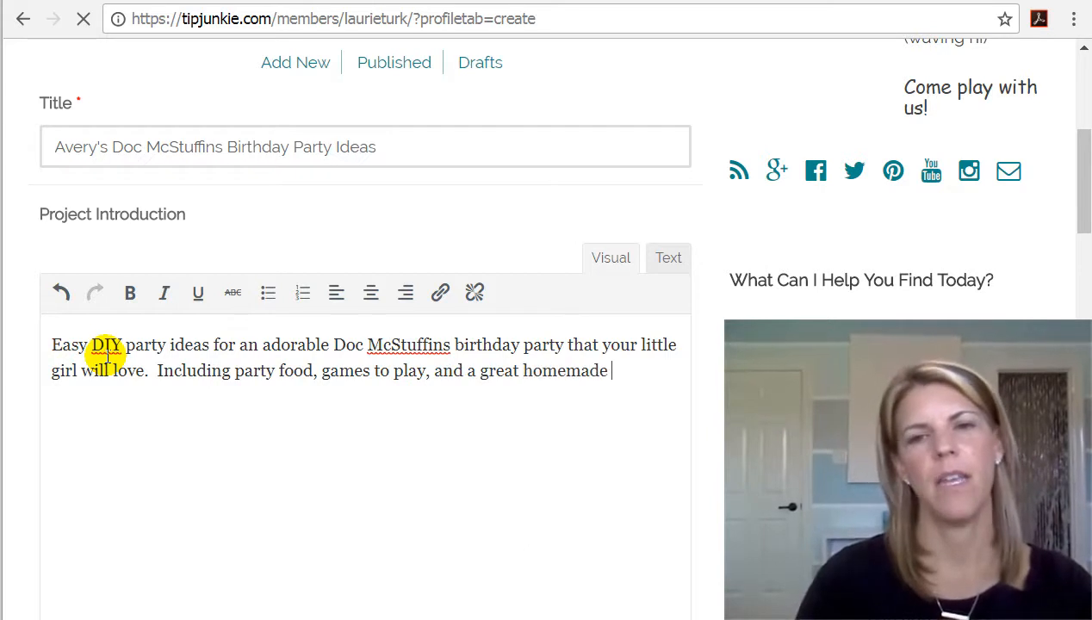
type("cade")
key("BackSpace")
key("BackSpace")
type("ke")
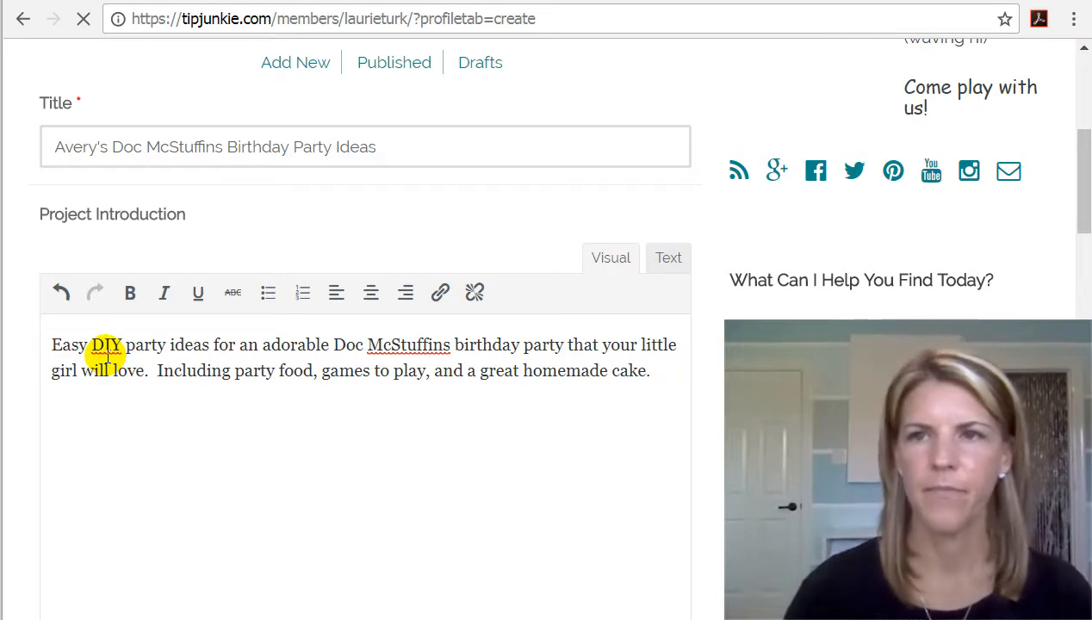
type(".")
- Upload Doc-McStuffinsBirthday-Party-Ideas-on-Tip-Junkie-1.png from the _Doc McStuffins pictures folder for the project's featured image
scroll(628, 130, "down", 3)
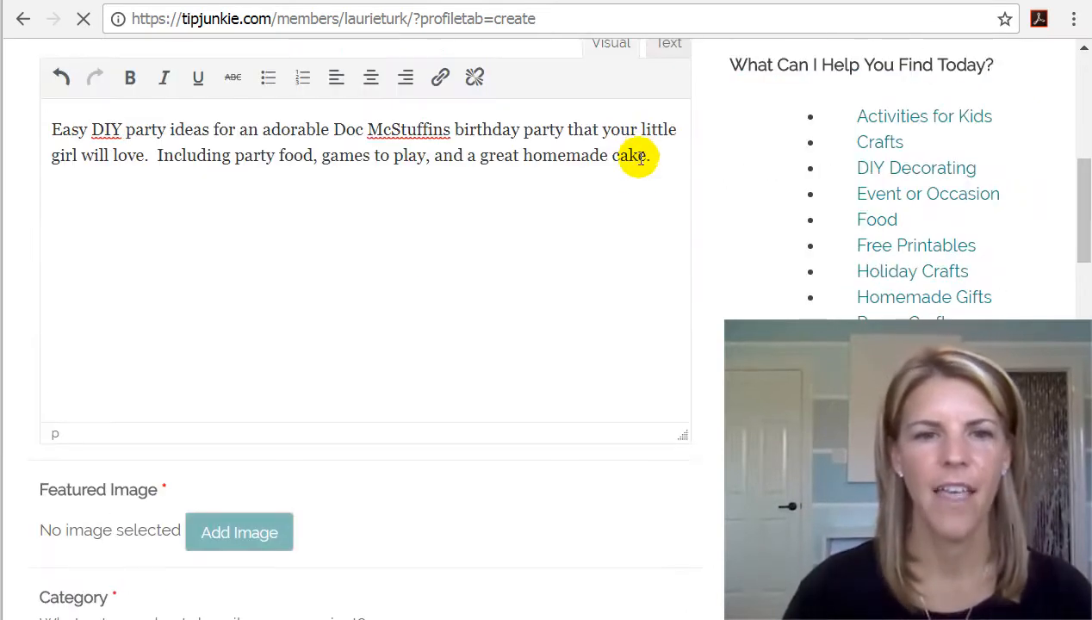
scroll(640, 154, "down", 1)
scroll(638, 172, "down", 2)
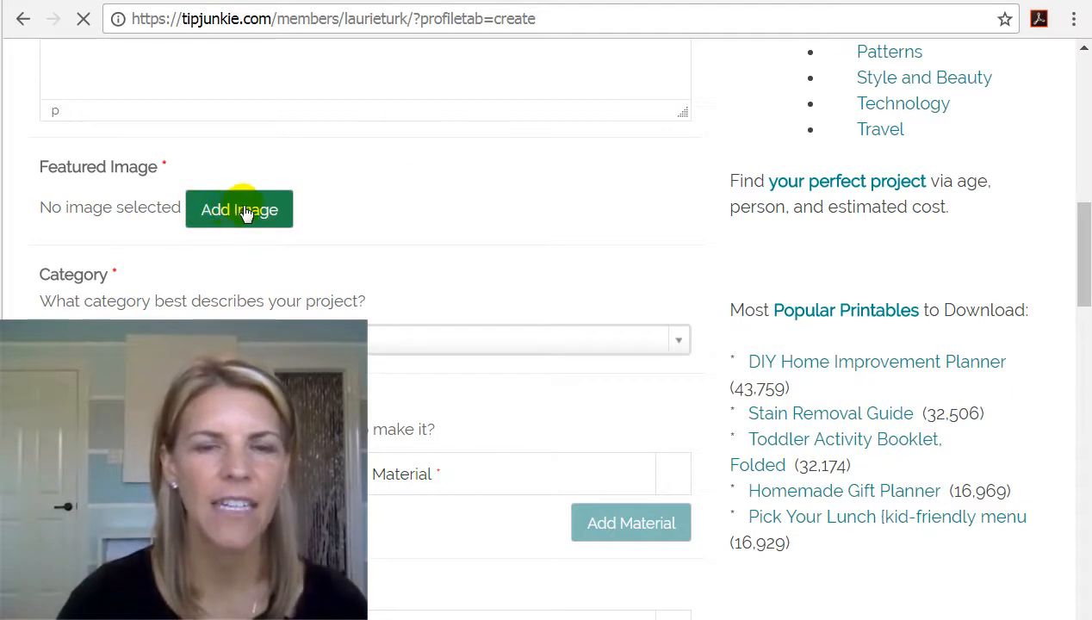
left_click(245, 210)
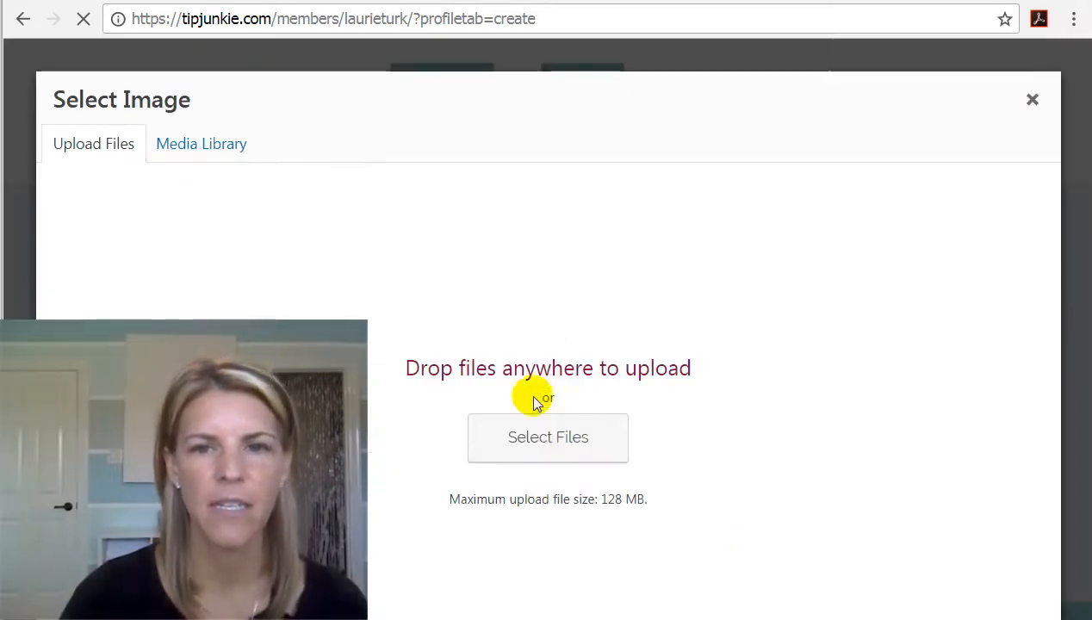
left_click(548, 436)
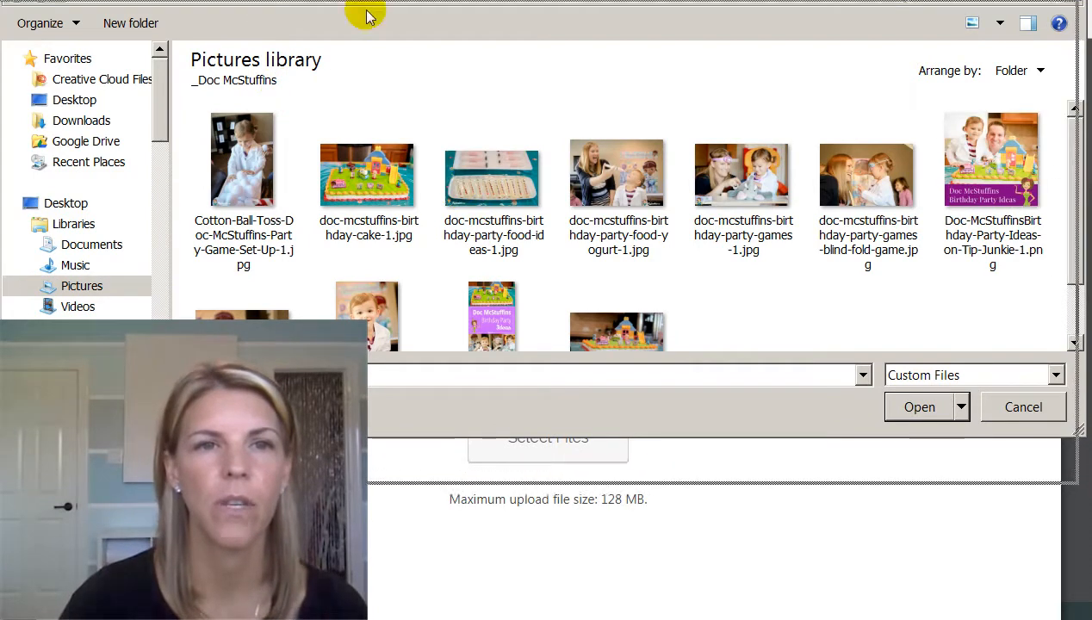
left_click_drag(365, 12, 357, 59)
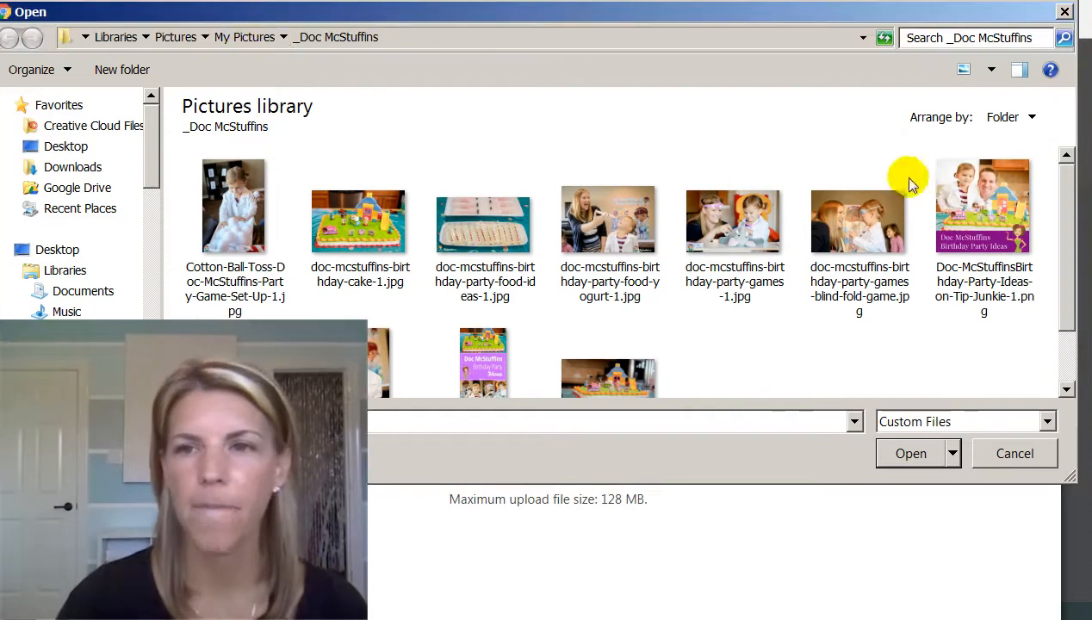
left_click(987, 222)
left_click(907, 453)
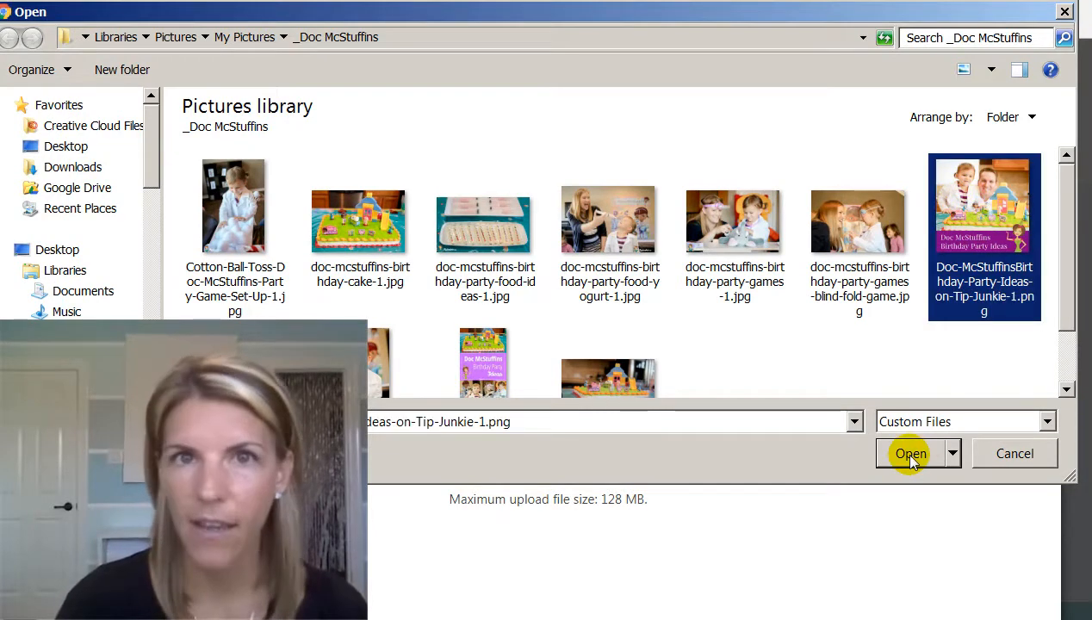
left_click(909, 455)
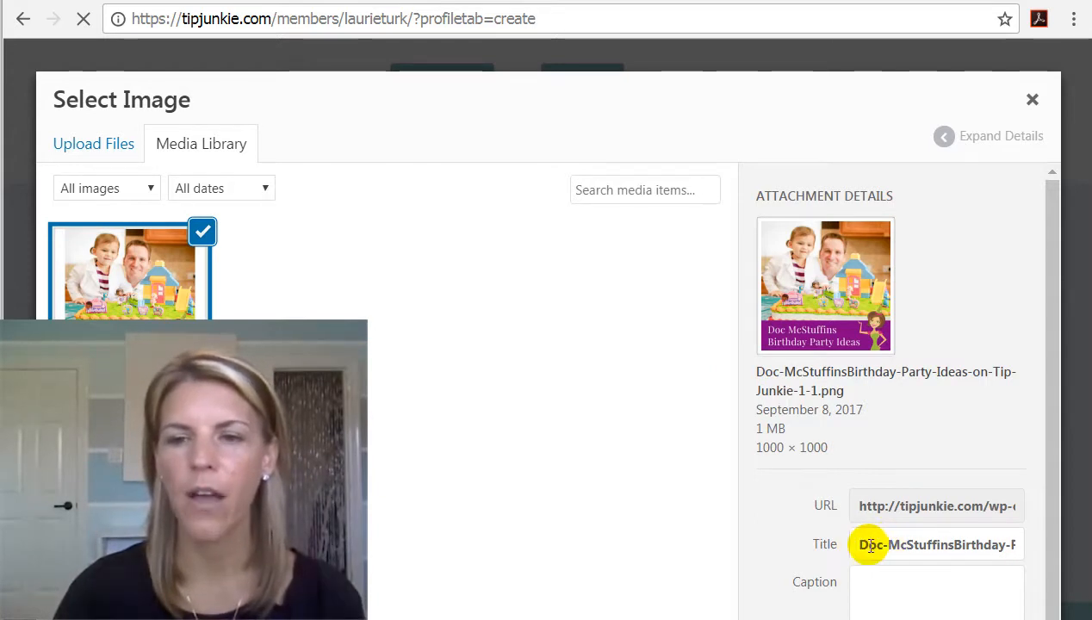
- Remove the trailing "-1" from the uploaded image's title in its attachment details
left_click_drag(851, 543, 1088, 547)
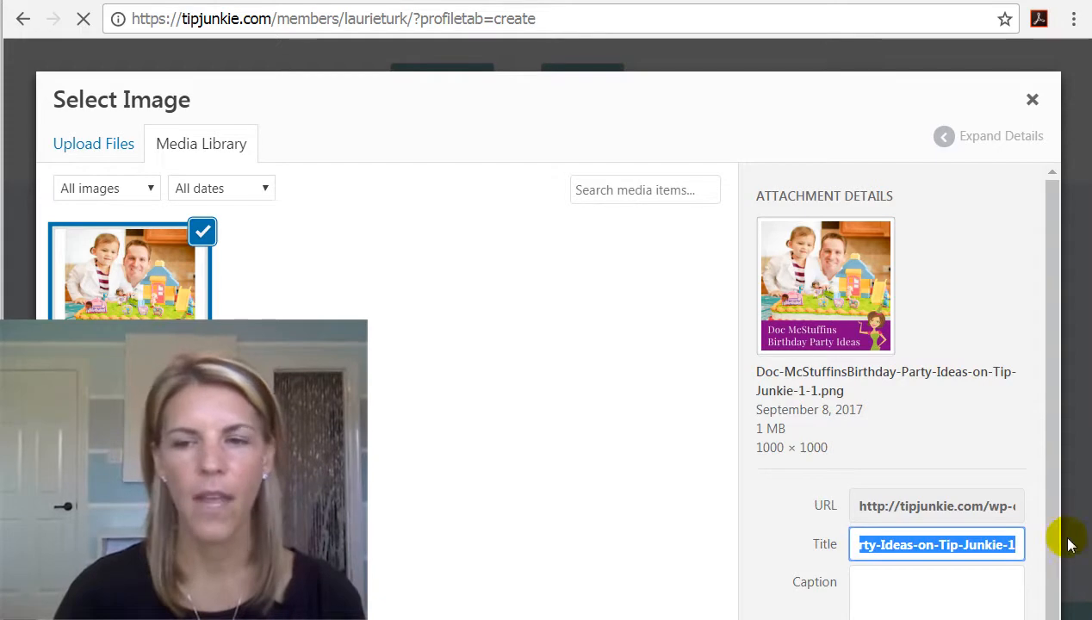
left_click(1014, 546)
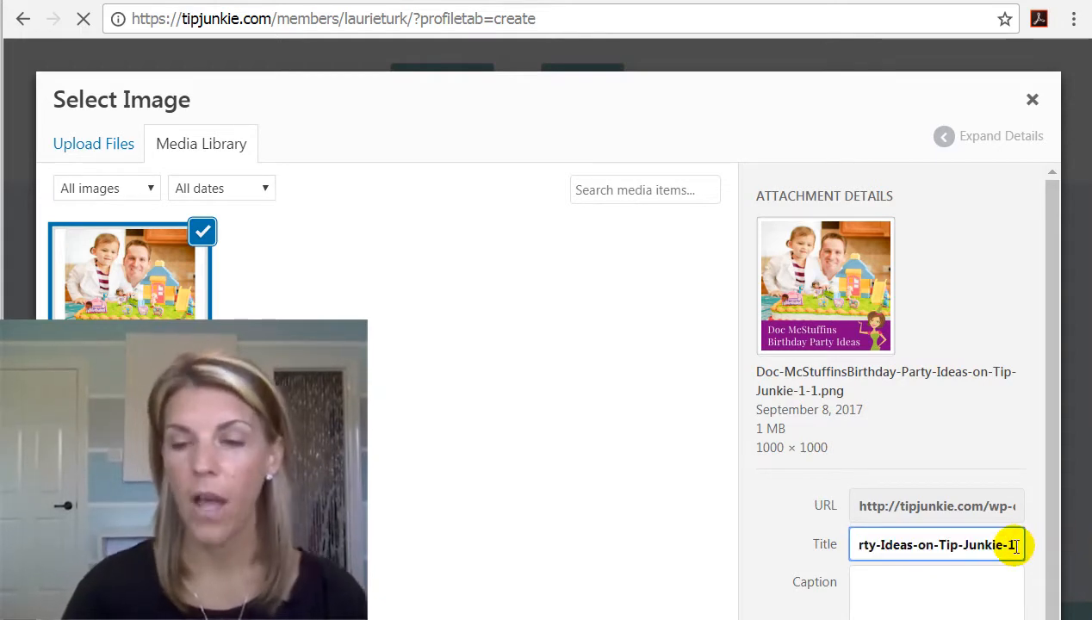
key("BackSpace")
key("BackSpace")
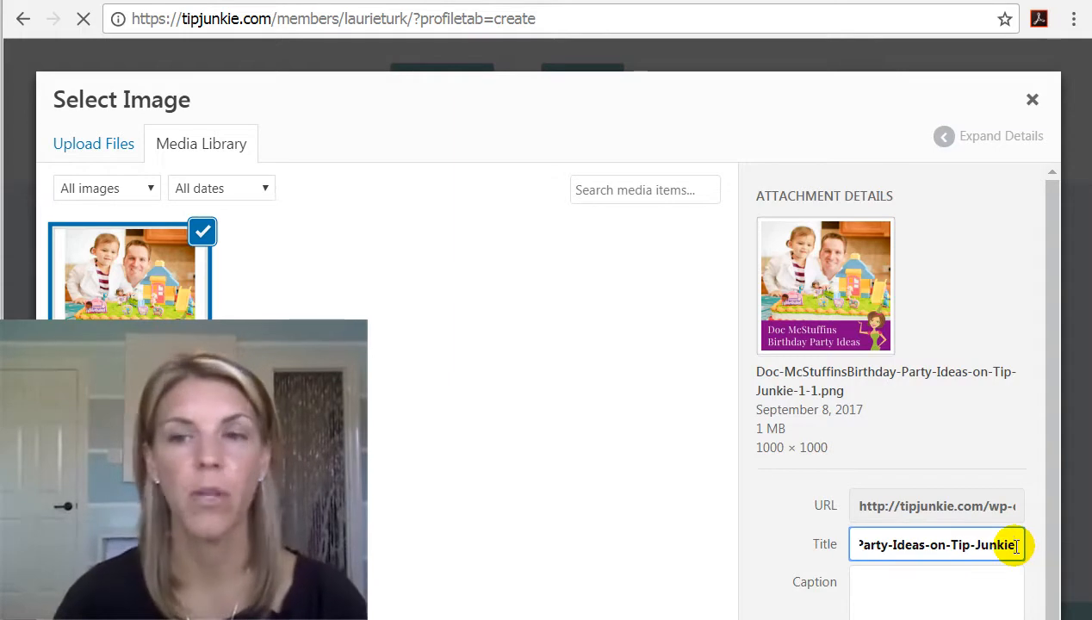
- Select the uploaded image's title text in its attachment details
left_click_drag(1016, 544, 821, 546)
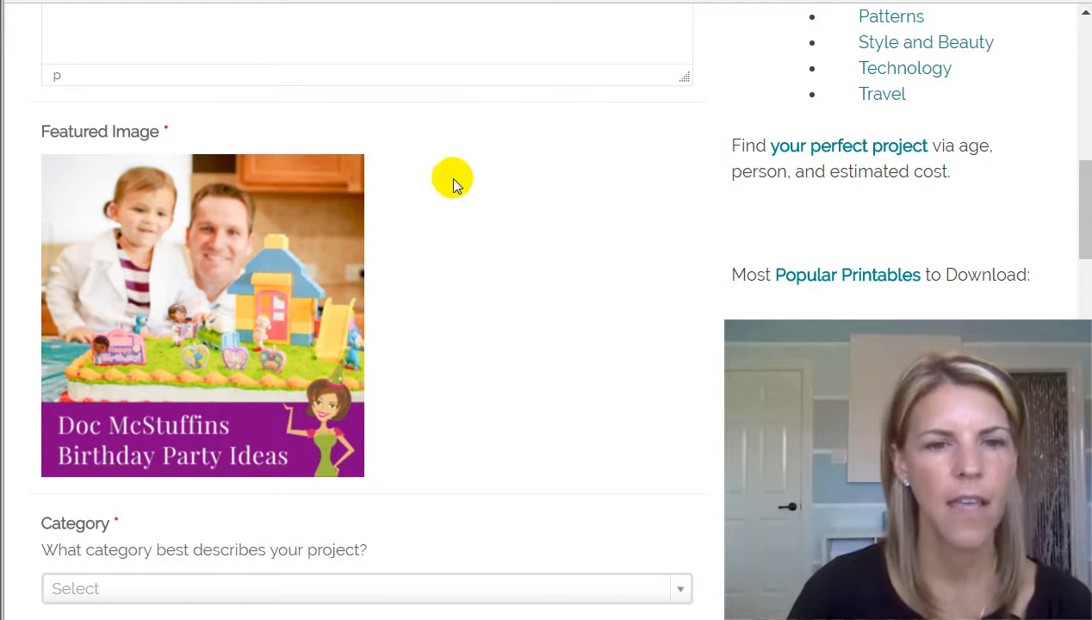
- Set the project's category to Party Ideas
scroll(484, 122, "down", 3)
left_click(275, 379)
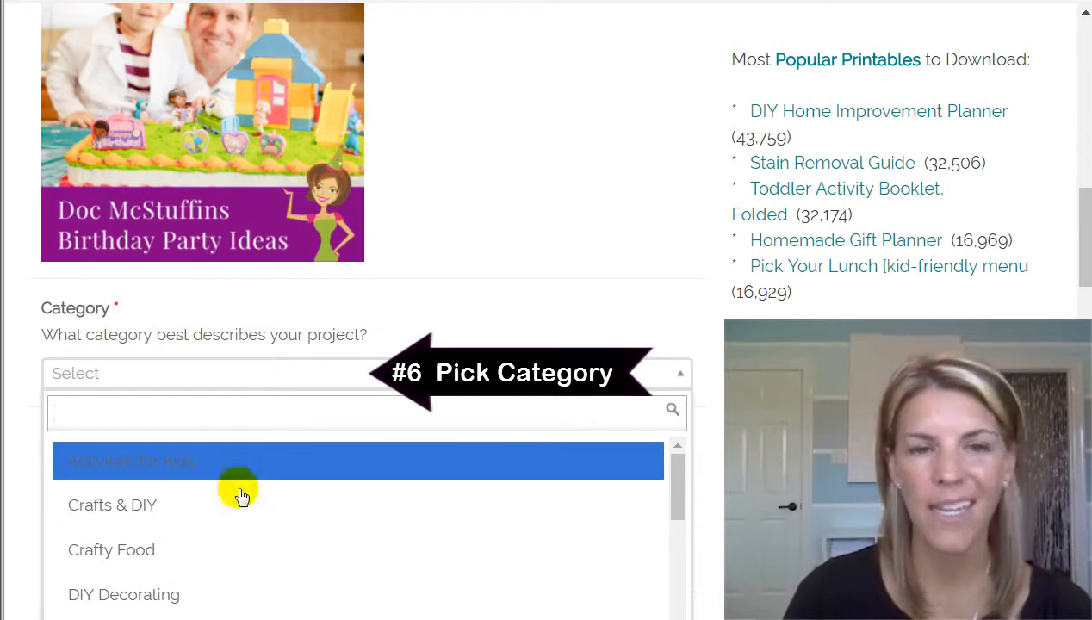
scroll(258, 542, "down", 5)
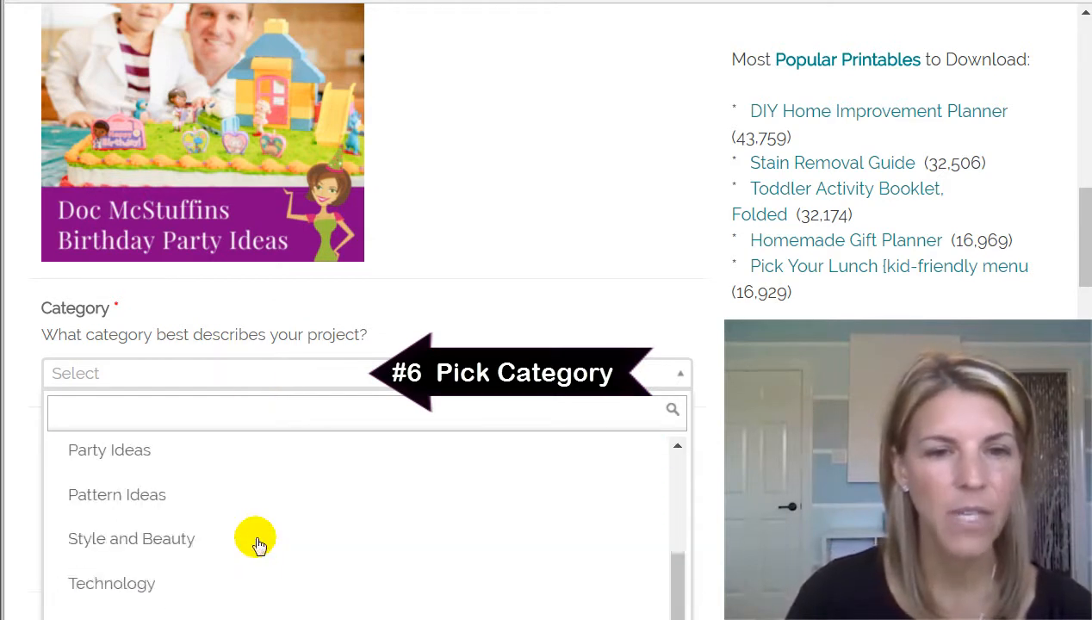
left_click(146, 450)
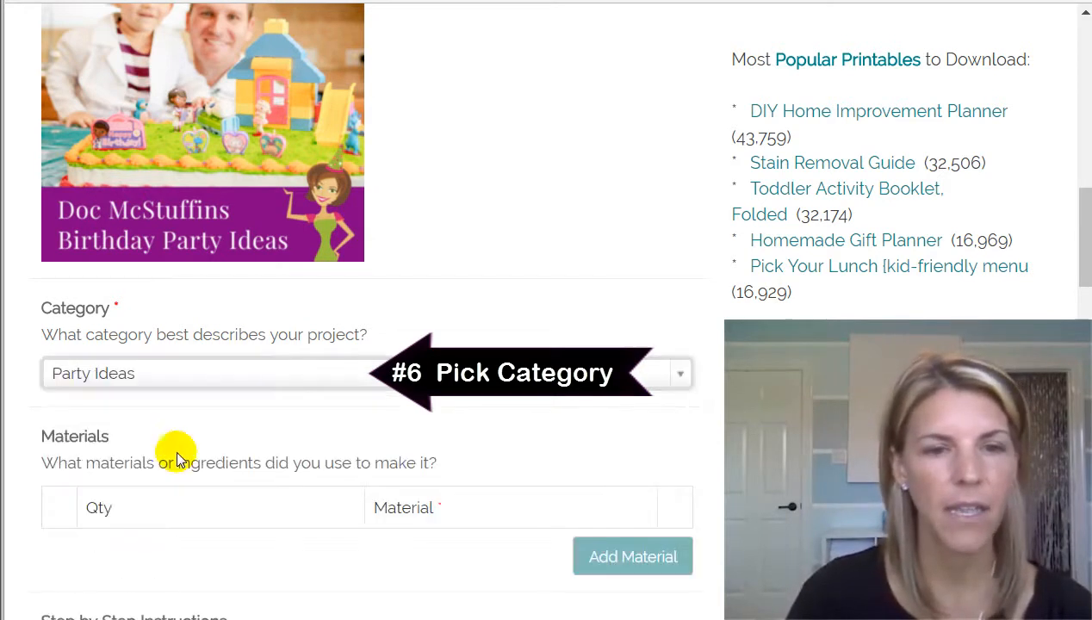
- Add a first material row and enter Cake as the material, leaving its quantity blank
scroll(456, 451, "down", 2)
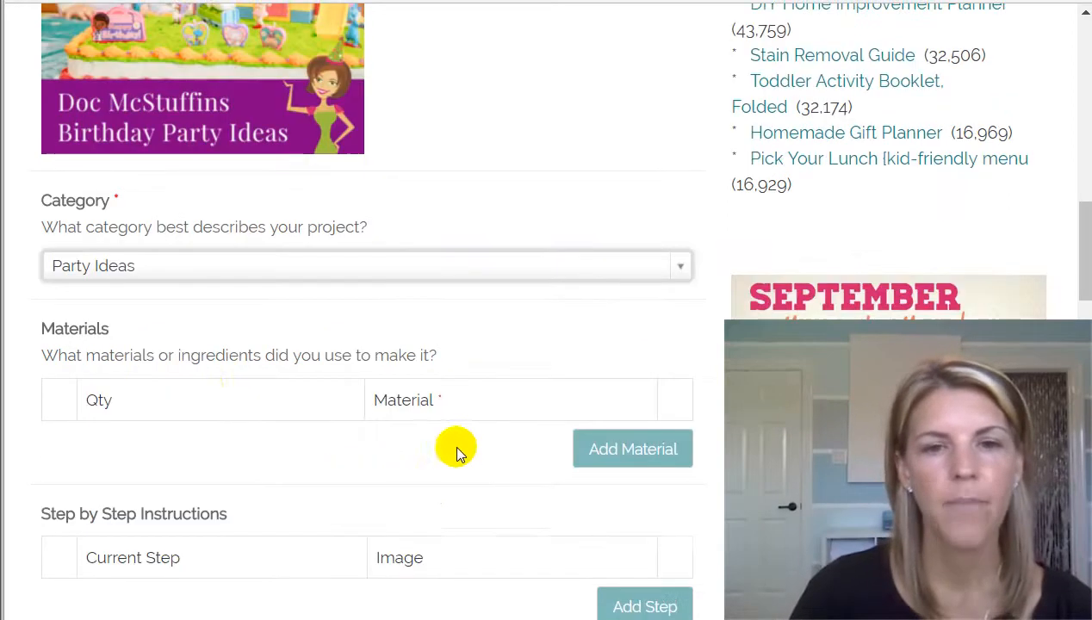
left_click(160, 401)
left_click(100, 400)
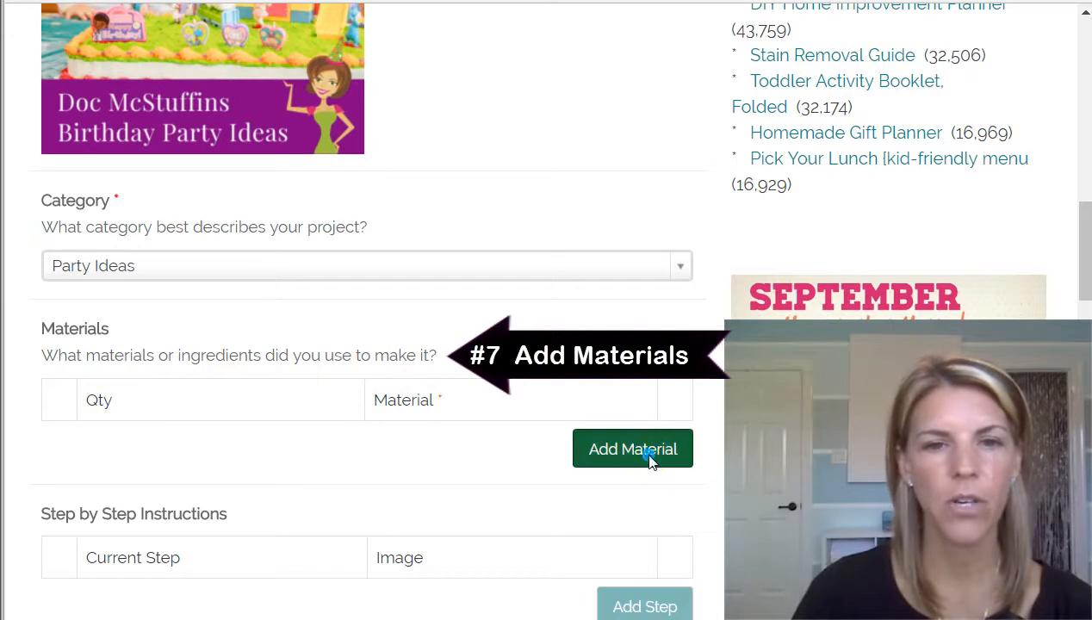
left_click(626, 465)
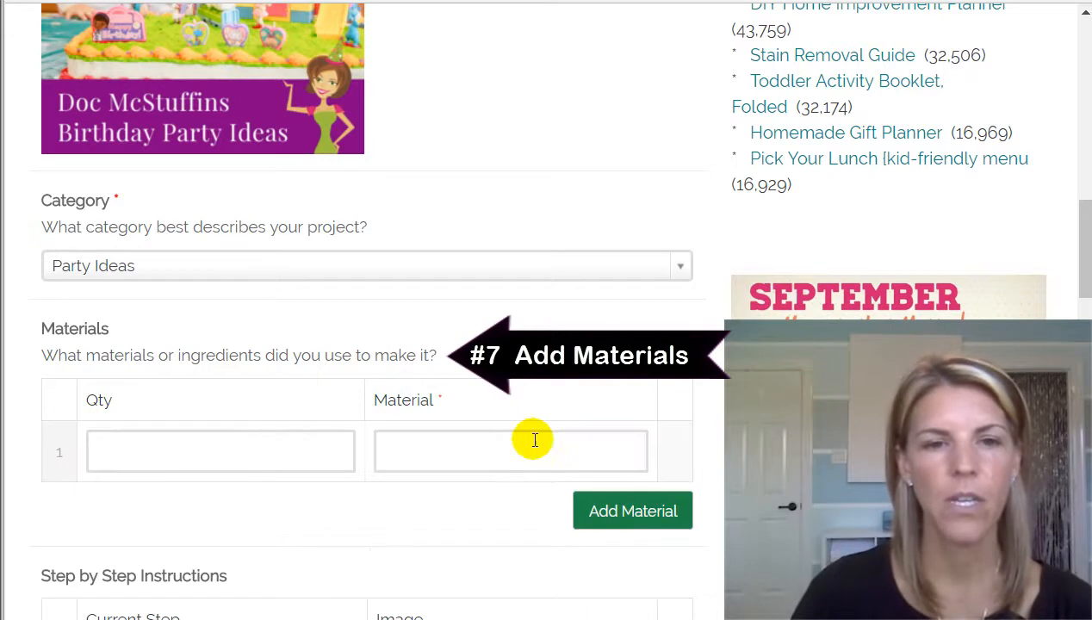
left_click(205, 453)
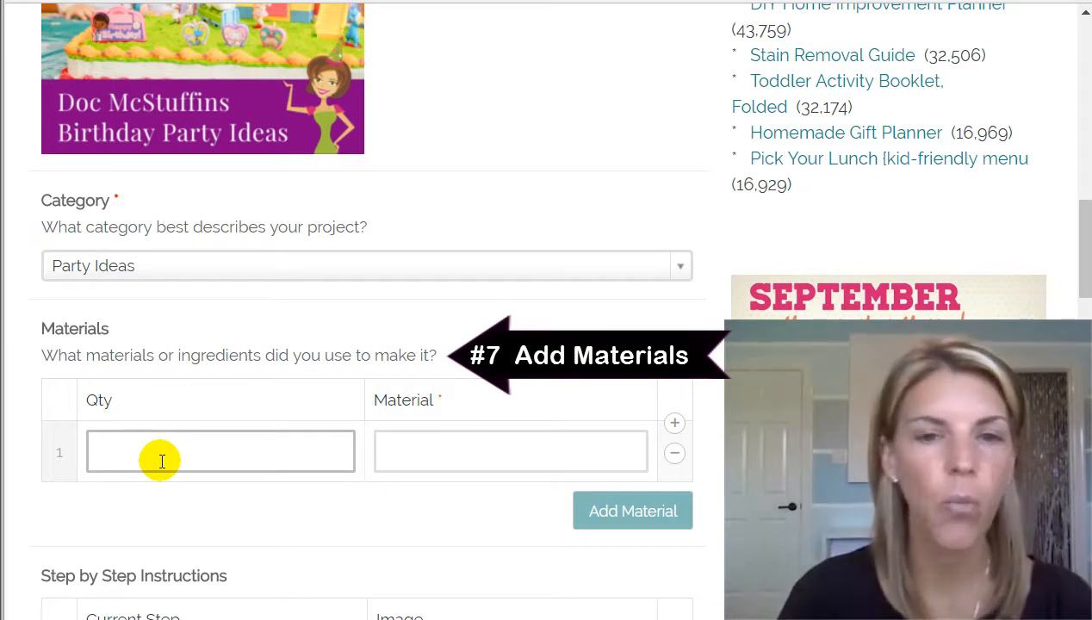
left_click(428, 445)
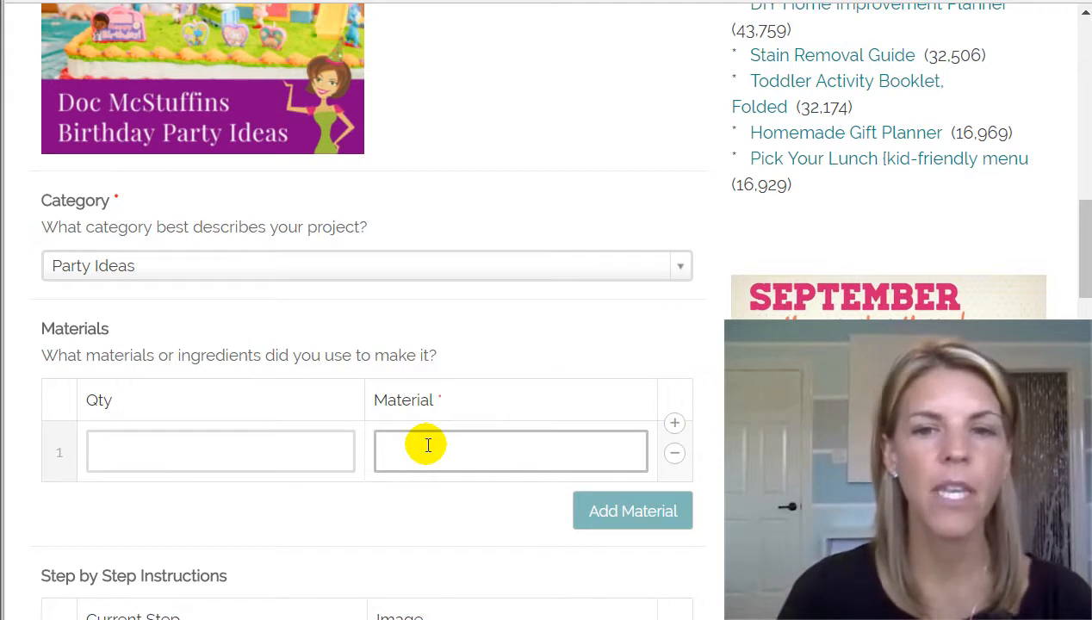
type("Cake")
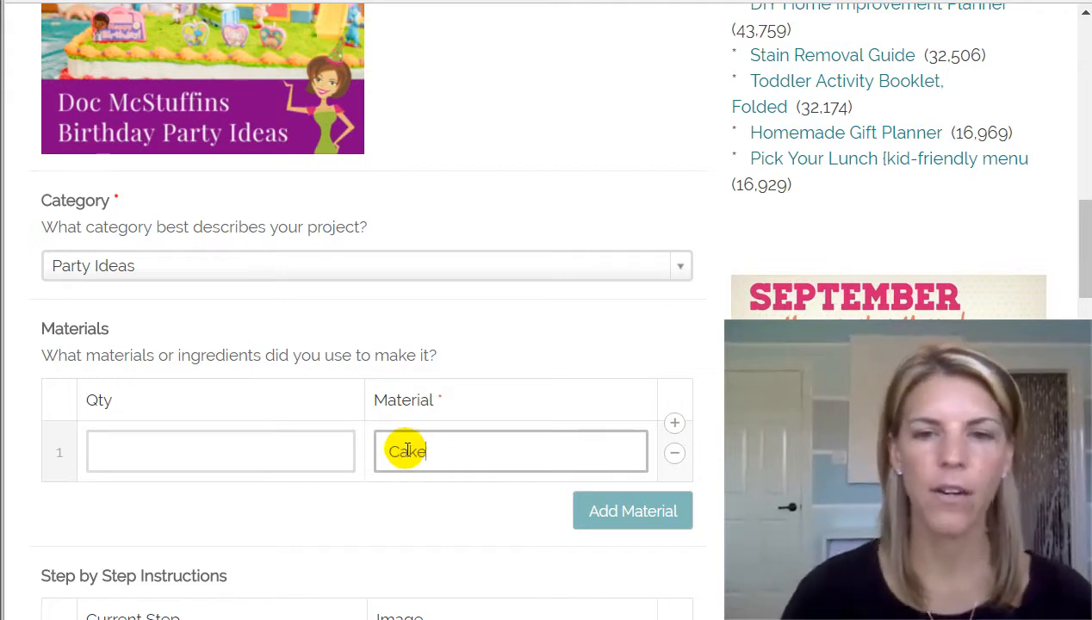
- Add a second material row with Jr. Lab Coats as the material and no quantity
left_click(641, 511)
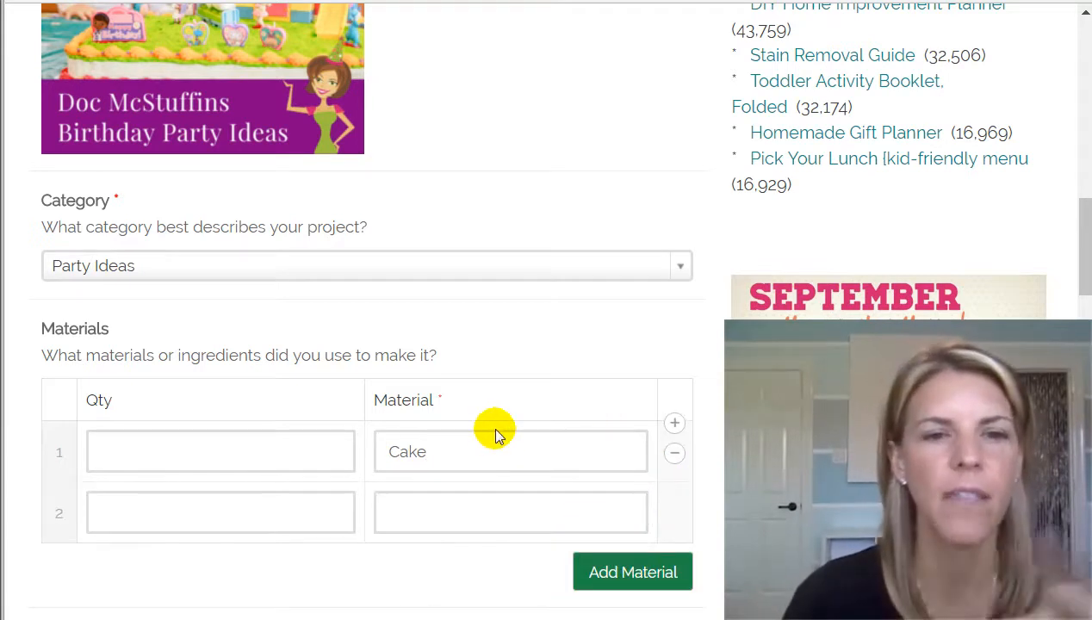
scroll(491, 426, "down", 1)
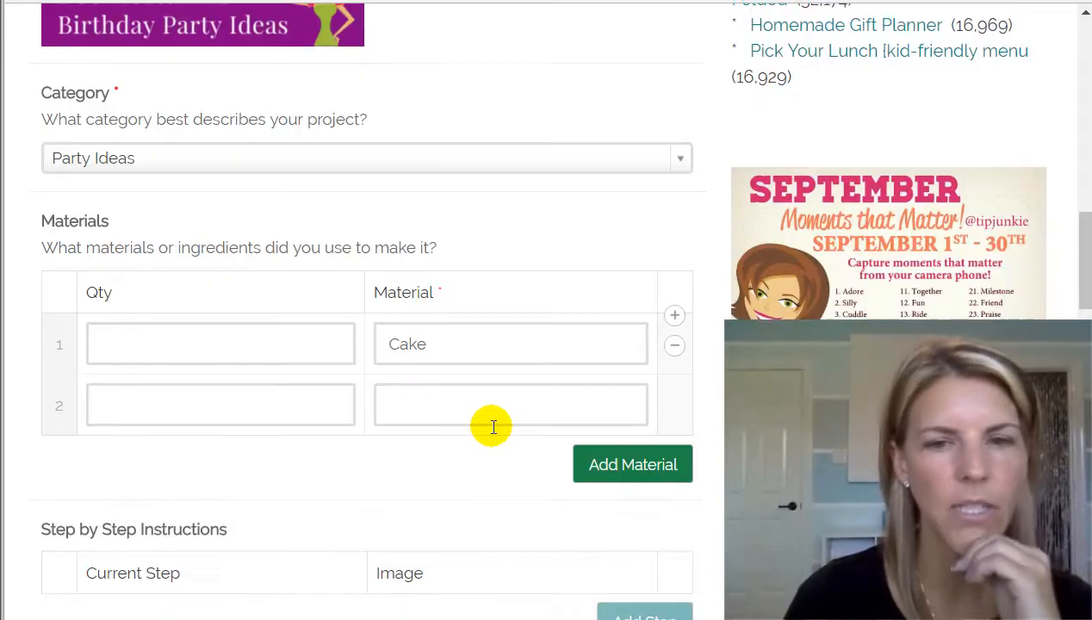
scroll(494, 426, "down", 2)
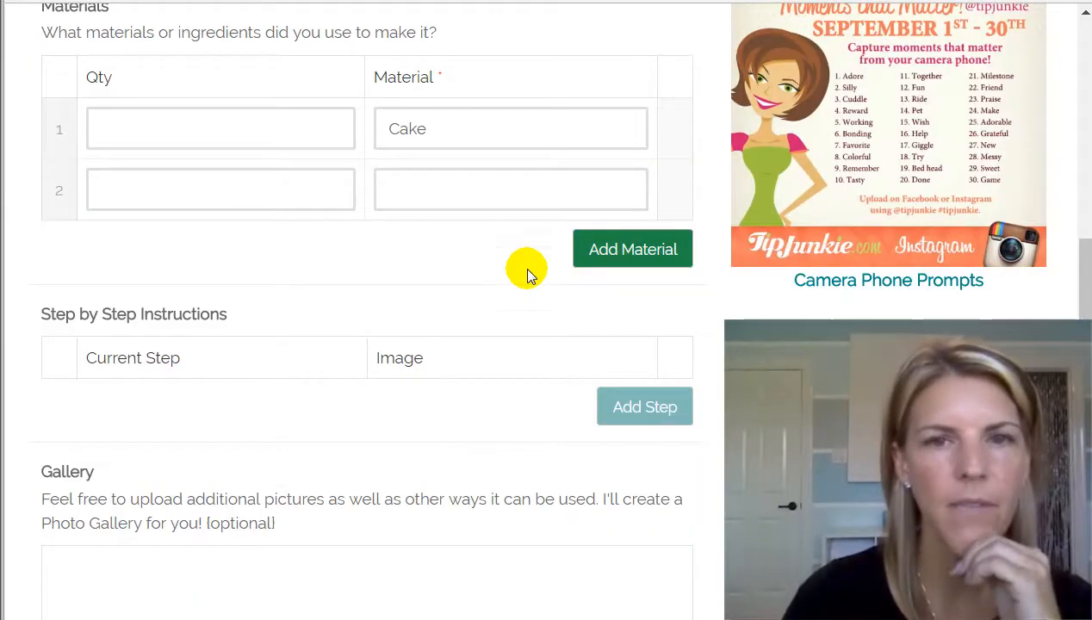
scroll(443, 205, "up", 1)
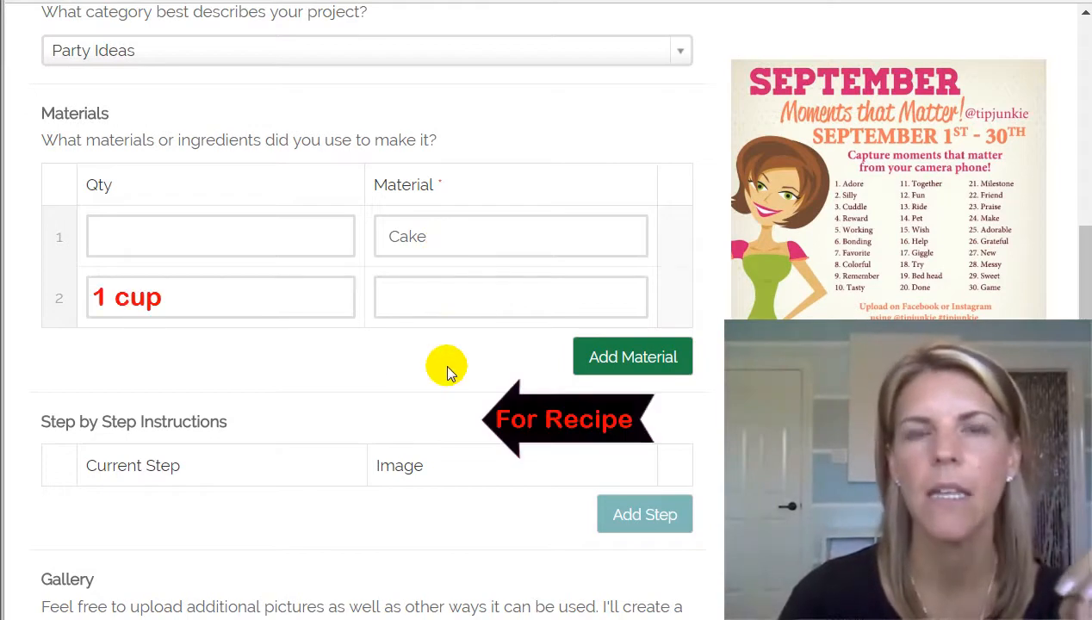
left_click(446, 299)
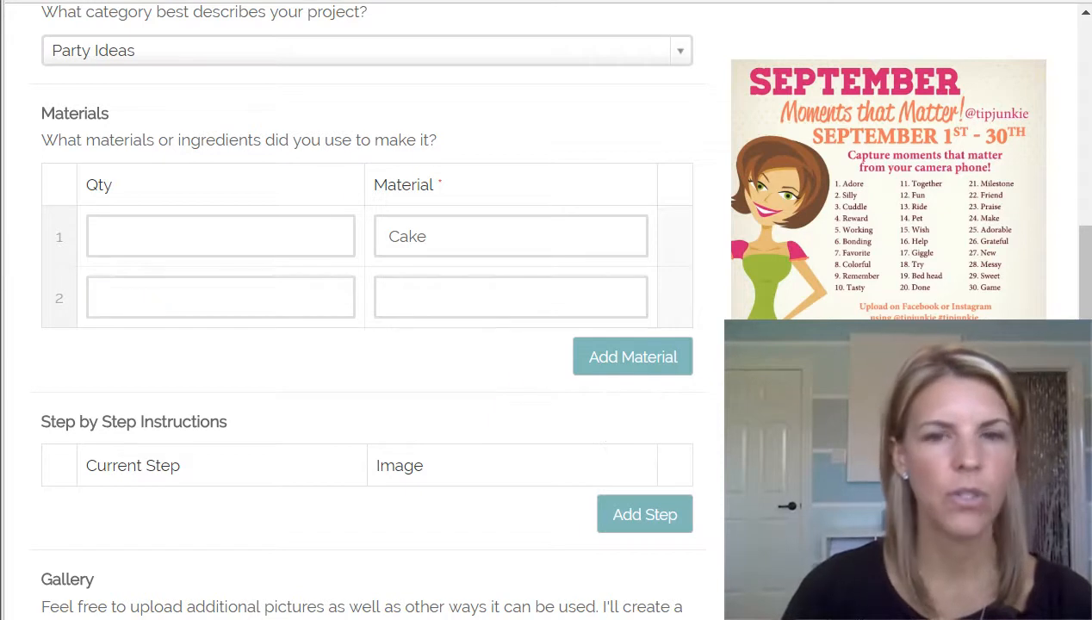
left_click(390, 298)
type("Jr. Lab Coats")
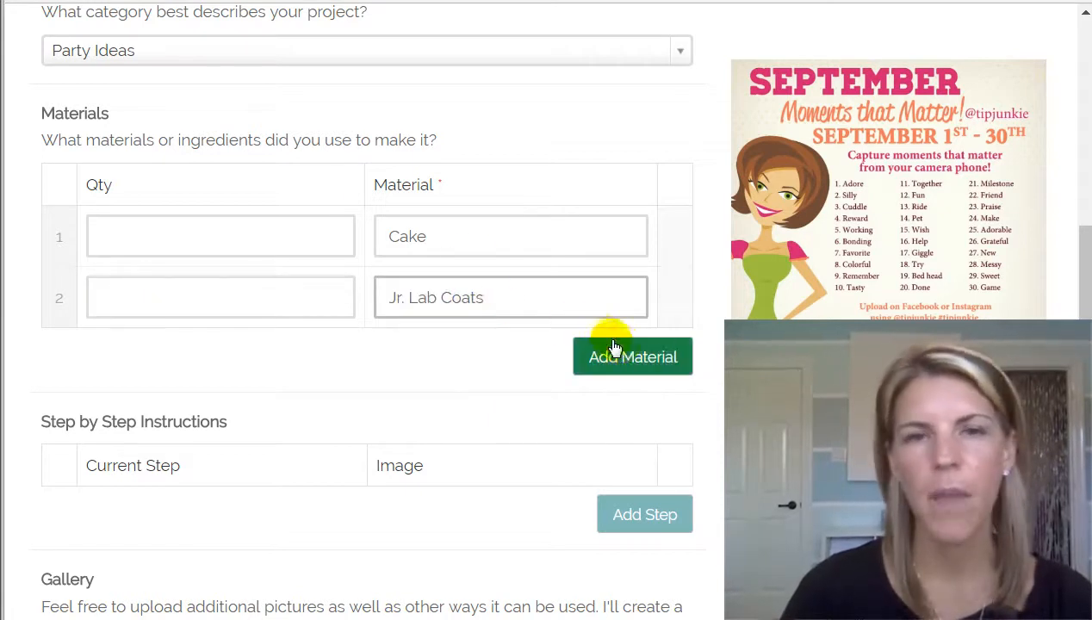
- Add Stethoscopes as the third material and remove the extra blank row below it
left_click(637, 369)
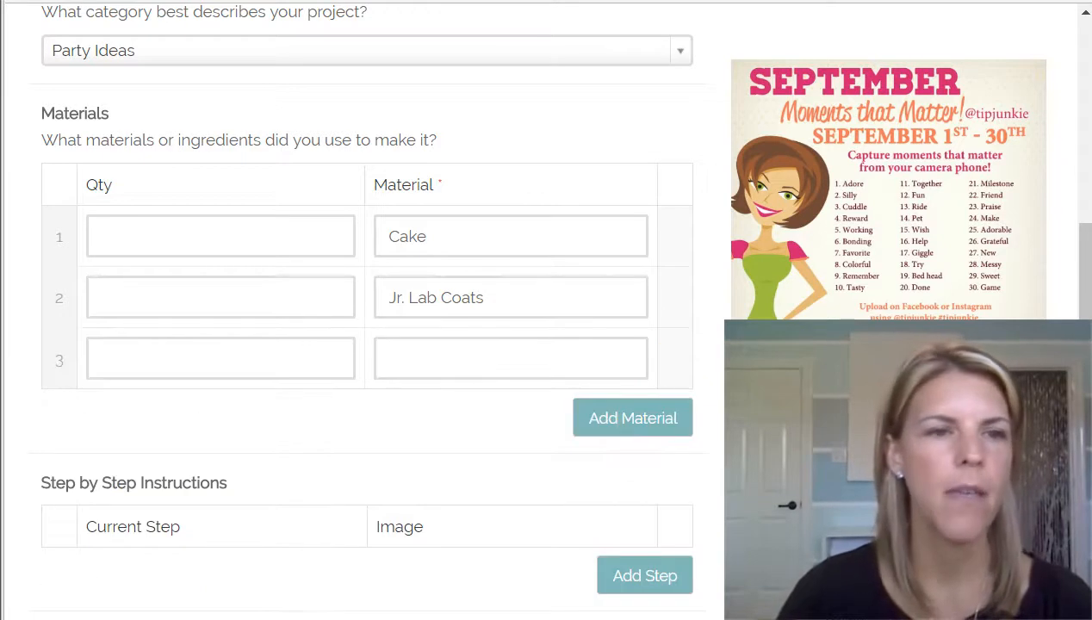
left_click(461, 353)
type("Stethoscopes")
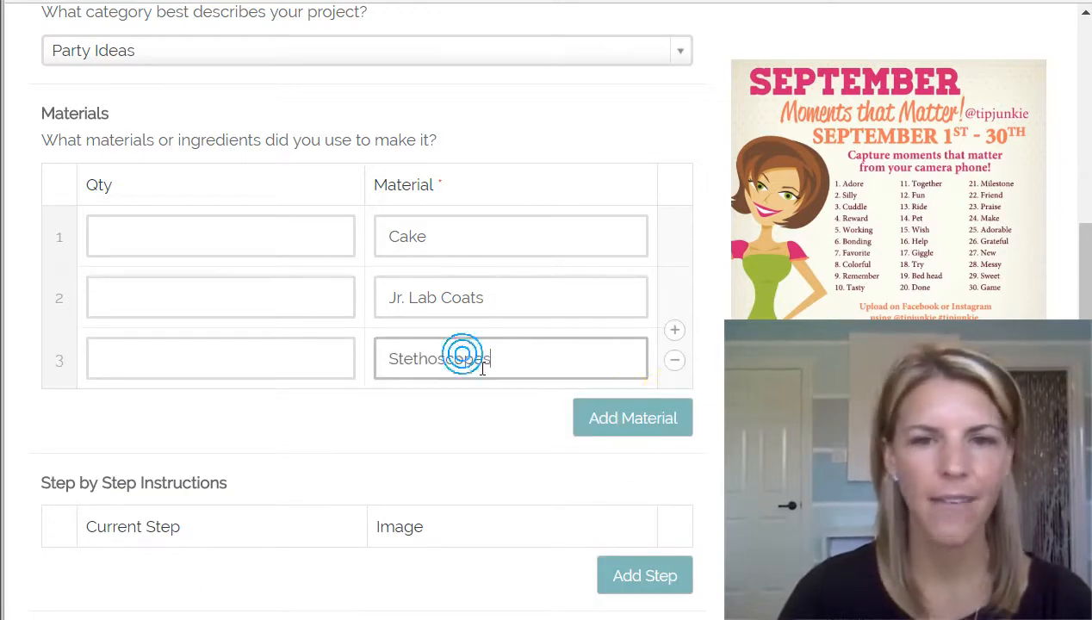
left_click(646, 417)
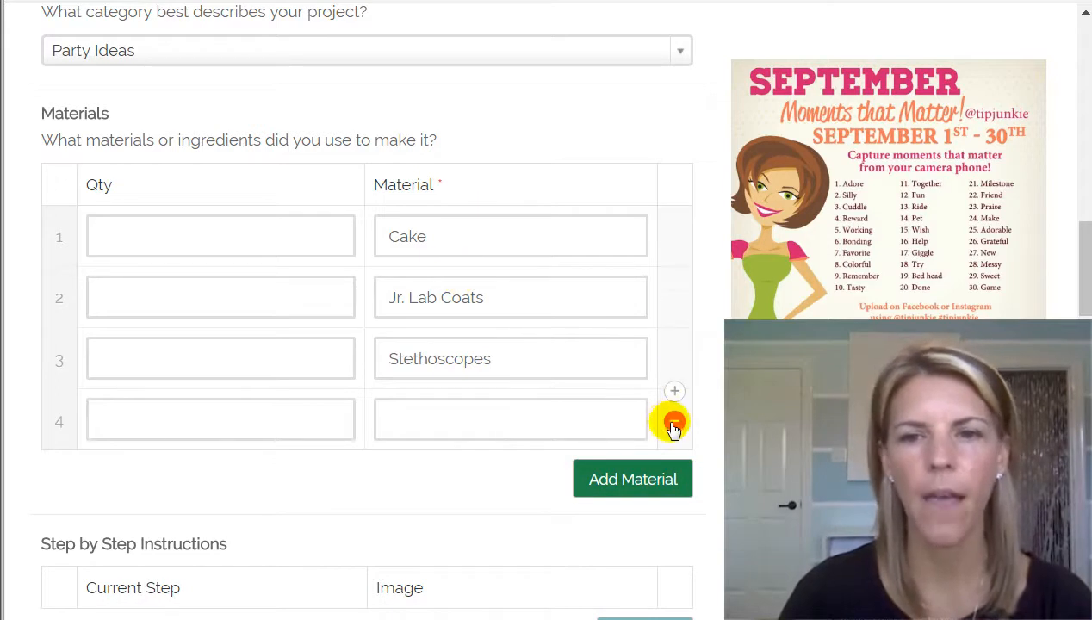
left_click(674, 423)
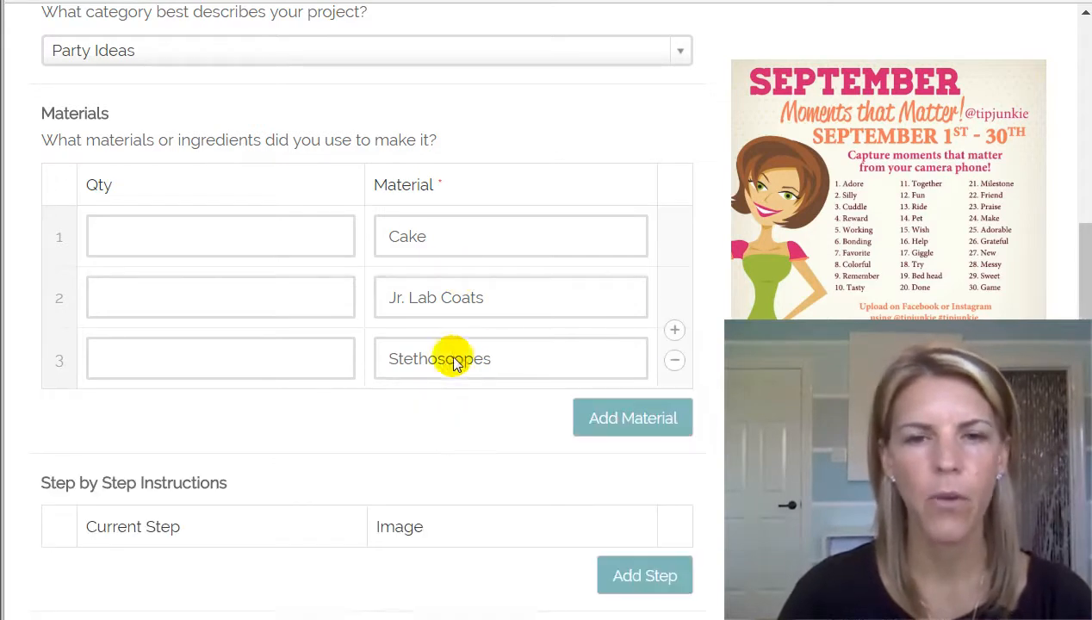
- Add a first instruction step headed "Doc McStuffins Birthday Party Food Ideas:", bulleting Doc McStuffin’s Bandaids, Yogurt Shots {in the syringes} and String Cheese thermometers
scroll(488, 427, "down", 3)
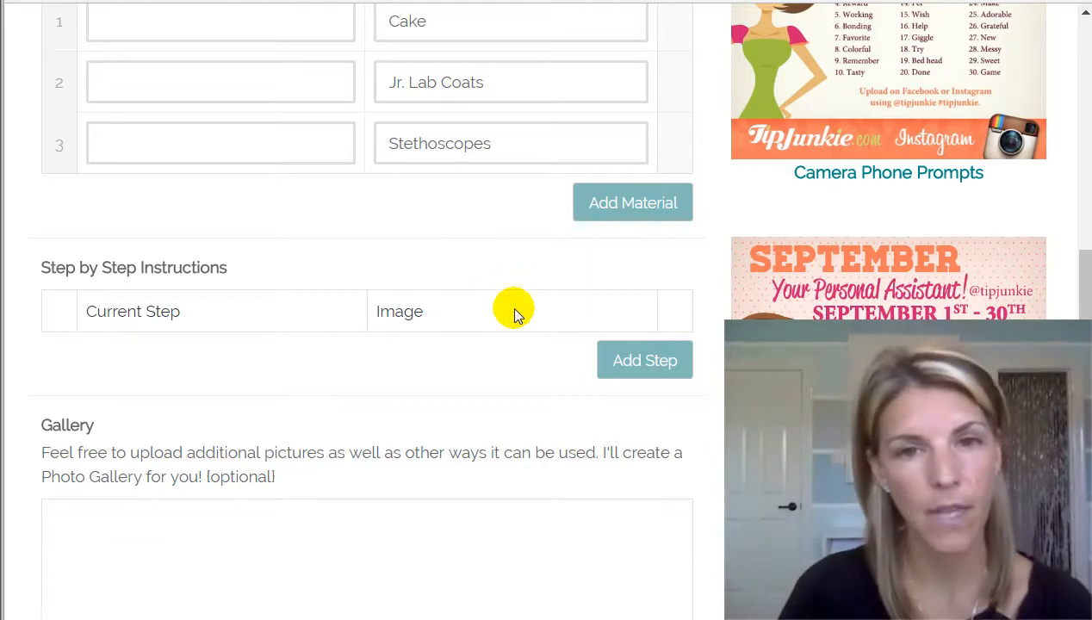
scroll(513, 314, "down", 1)
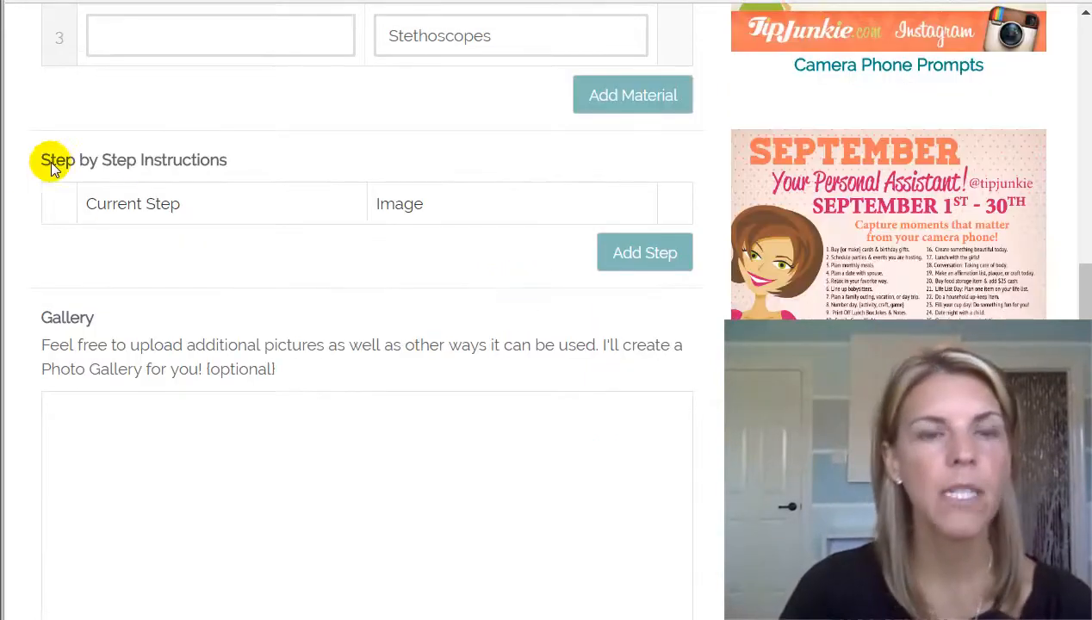
left_click_drag(51, 167, 246, 173)
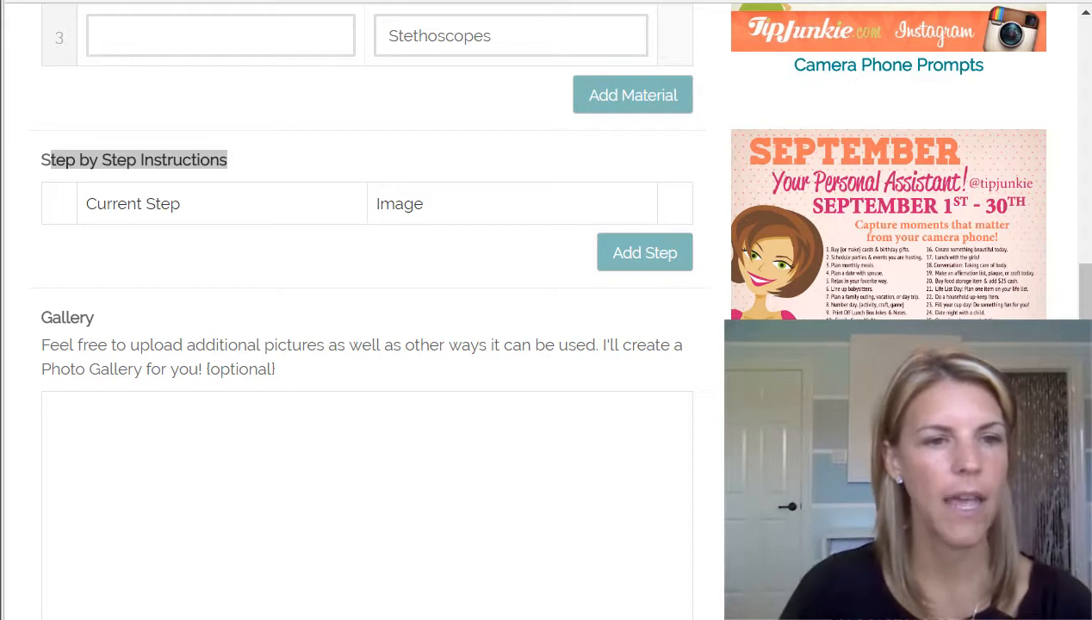
left_click(669, 254)
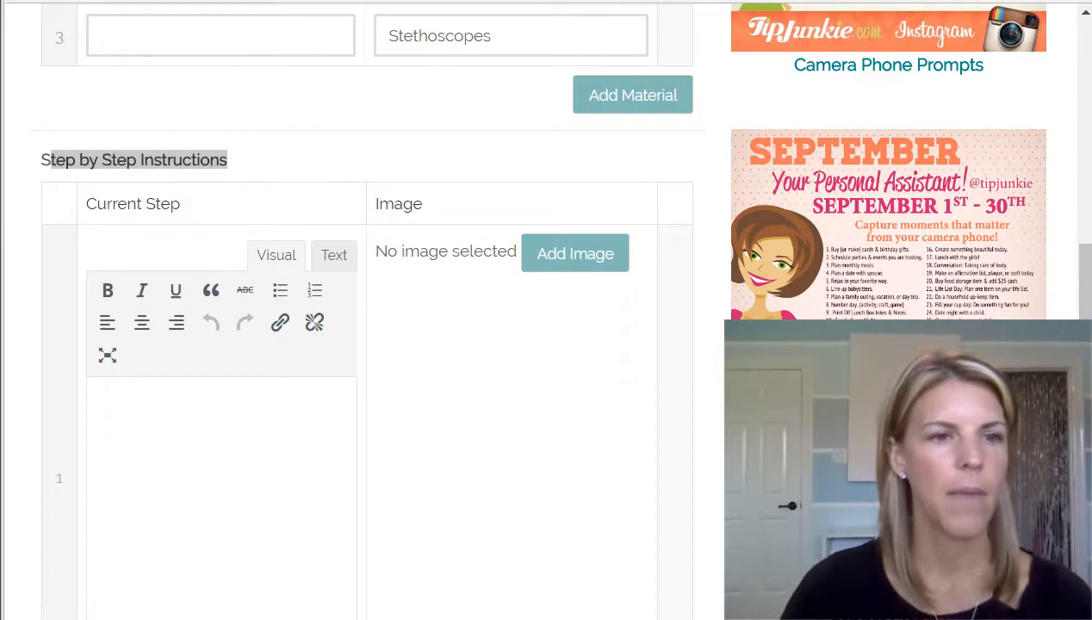
left_click(219, 409)
type("Doc McStuffins Birthday Party Food Ideas: Doc McStuffin’s Bandaids Yogurt Shots {in the syringes} String Cheese thermometers")
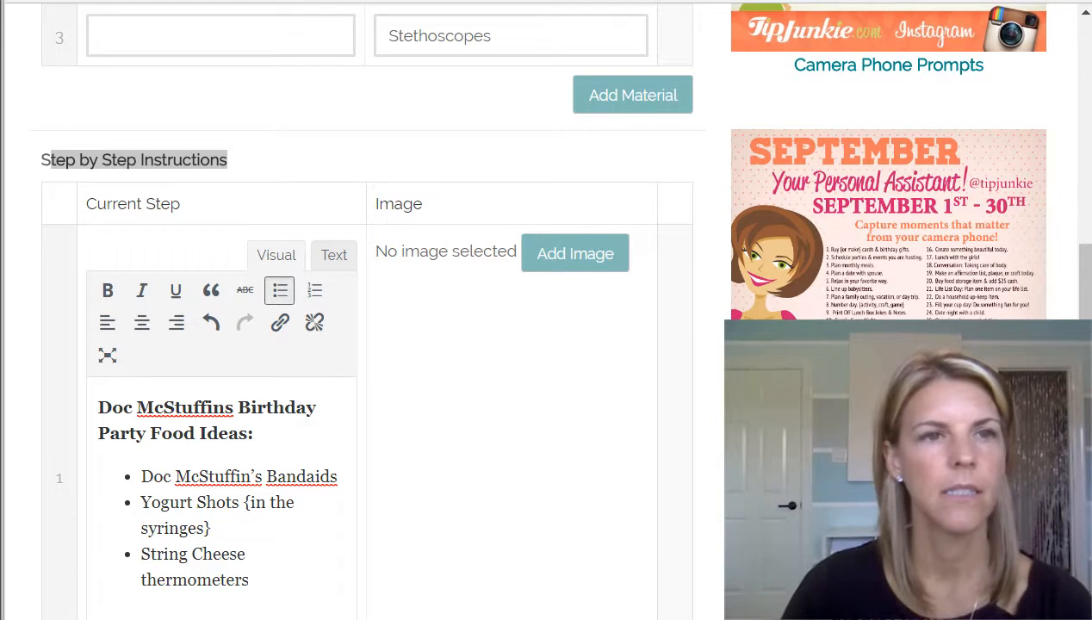
- Upload doc-mcstuffins-birthday-party-food-ideas-1.jpg from the _Doc McStuffins folder as the first instruction step's image
left_click(596, 263)
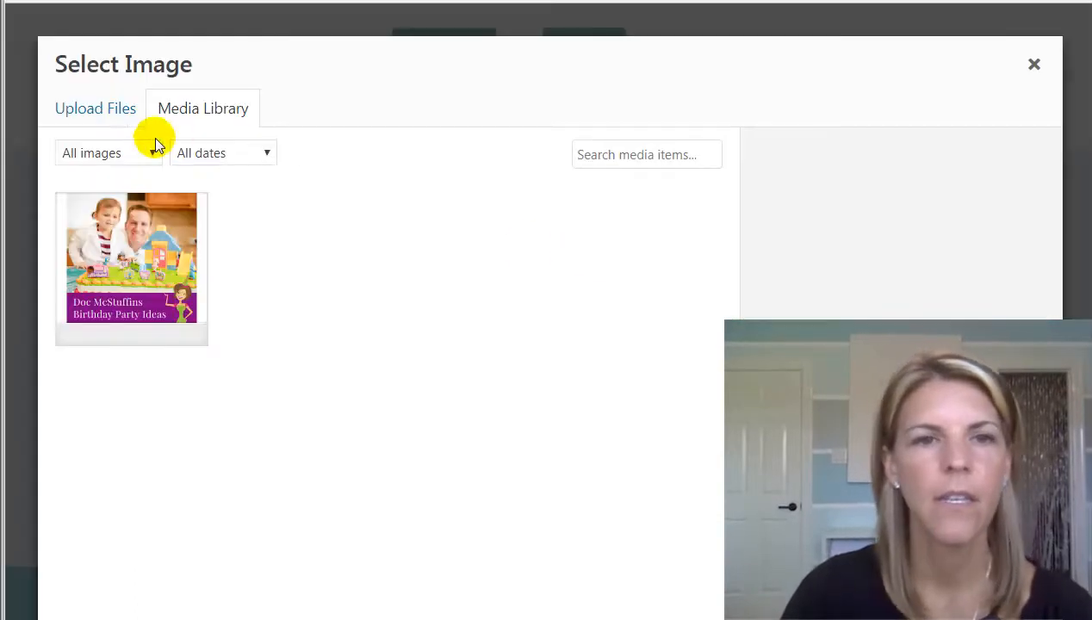
left_click(83, 111)
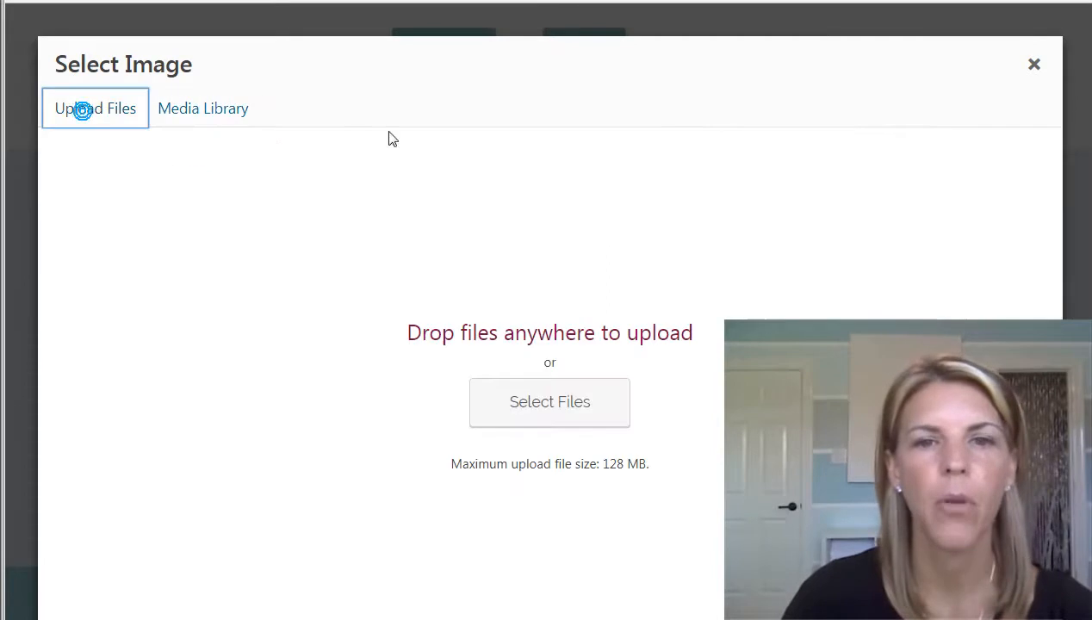
left_click(531, 401)
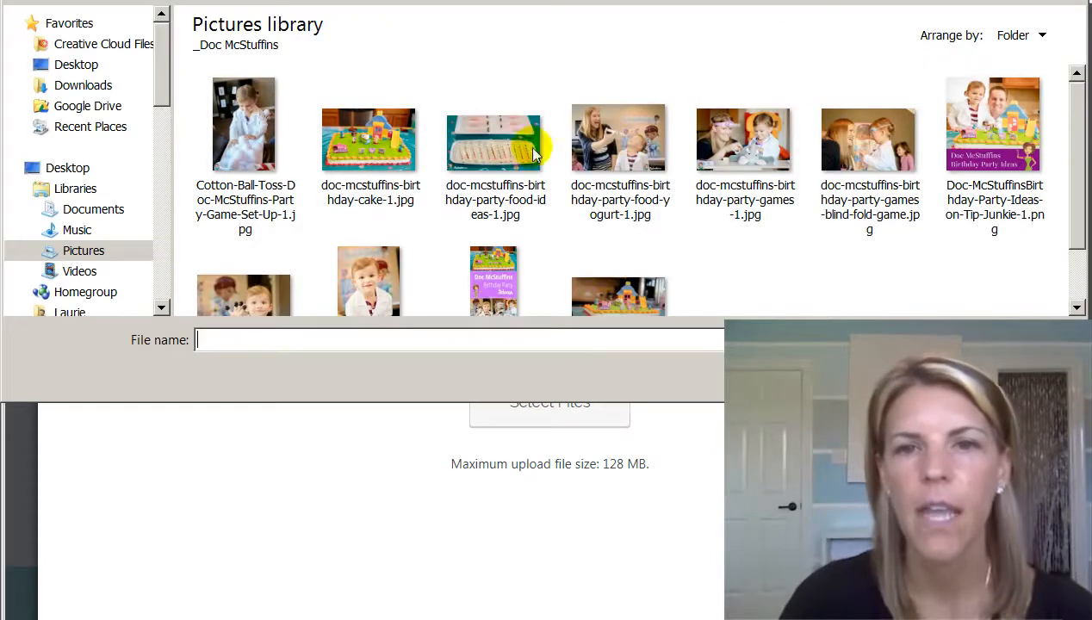
left_click(497, 151)
key("Return")
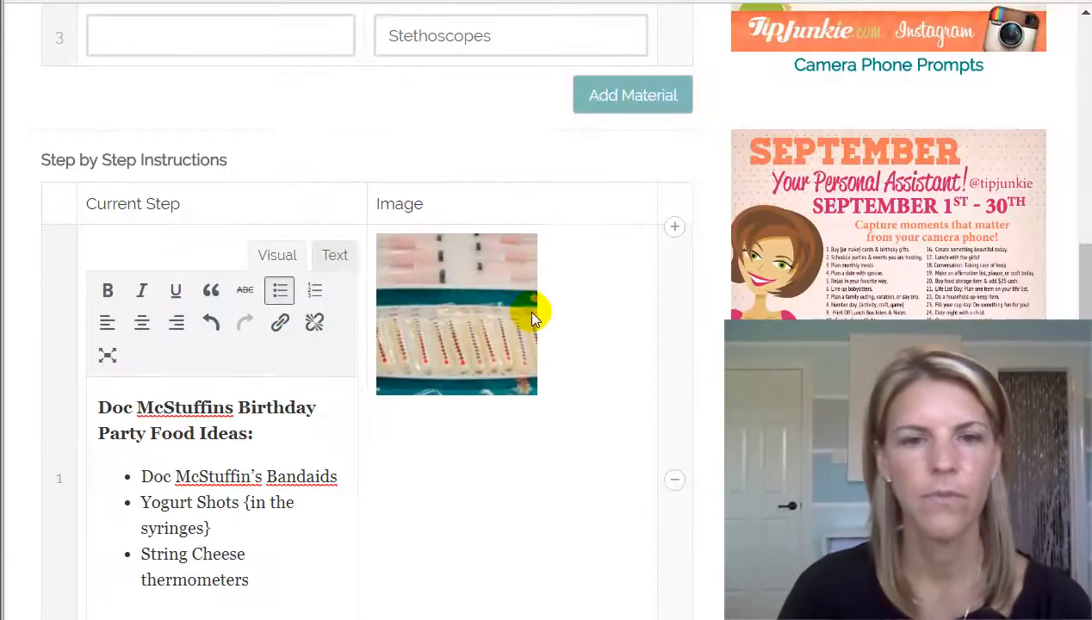
- Add a second instruction step with the bold heading "Doc McStuffins Birthday Party Games:"
scroll(516, 284, "down", 4)
left_click(653, 439)
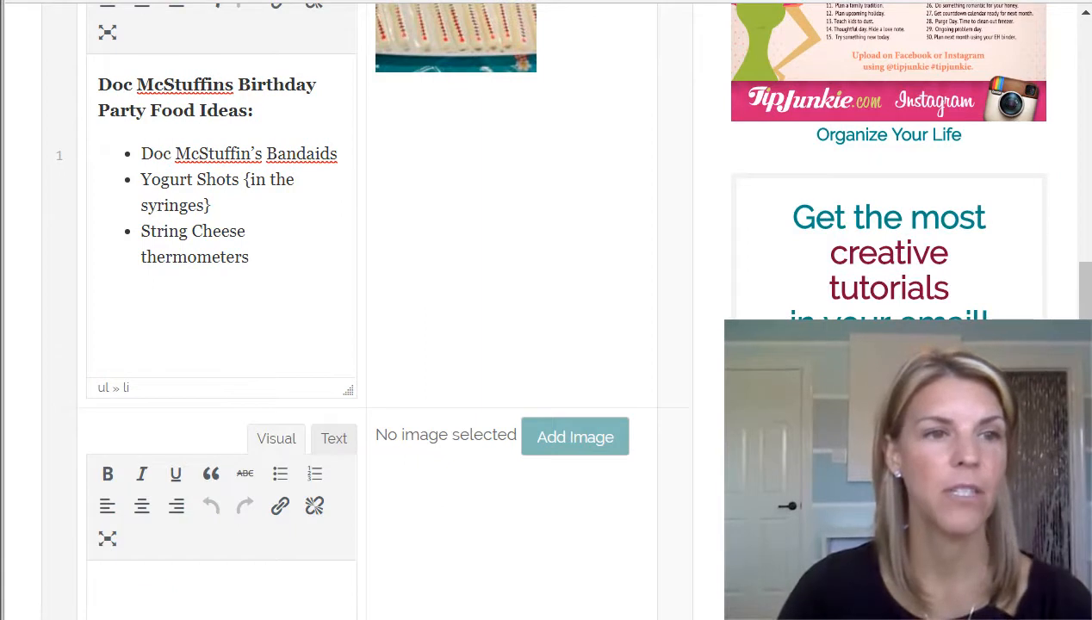
left_click(161, 606)
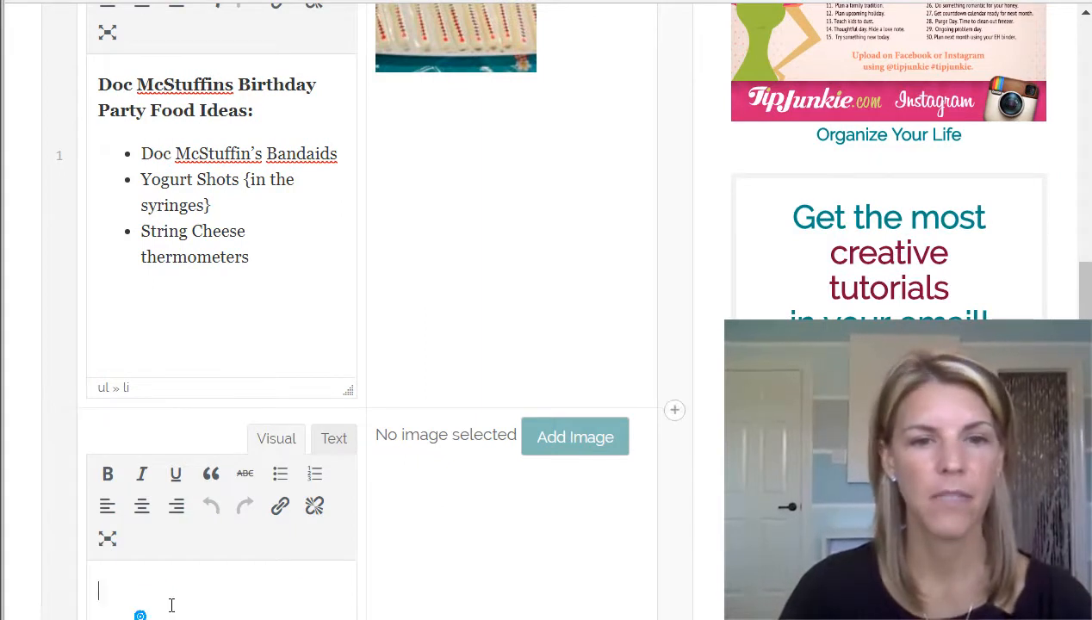
type("Doc McStuffins Birthday Party Games:")
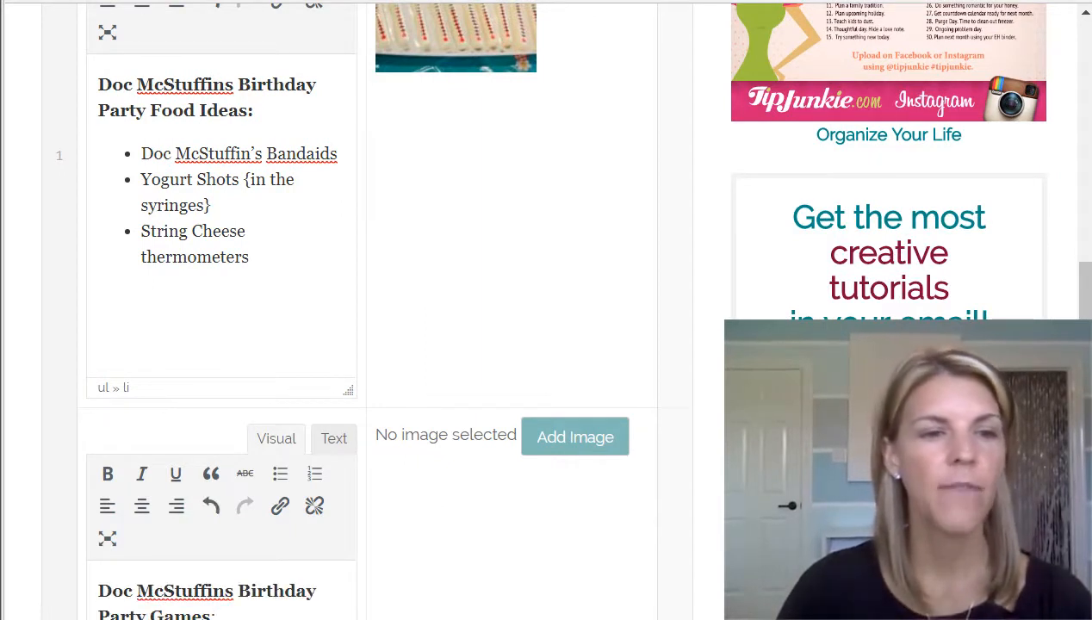
left_click(245, 617)
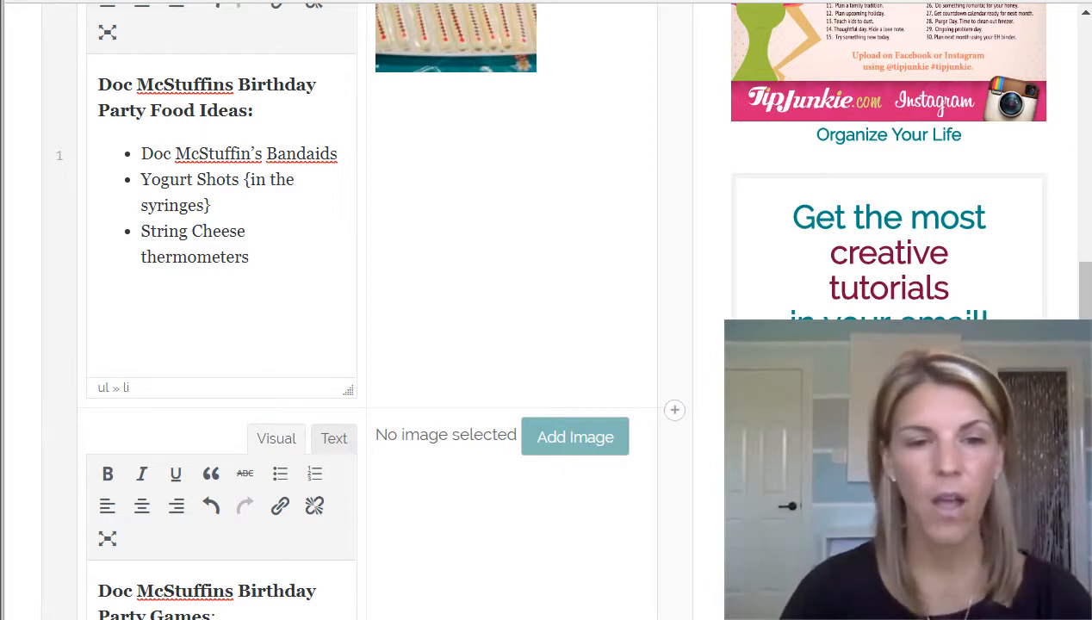
key("ctrl+v")
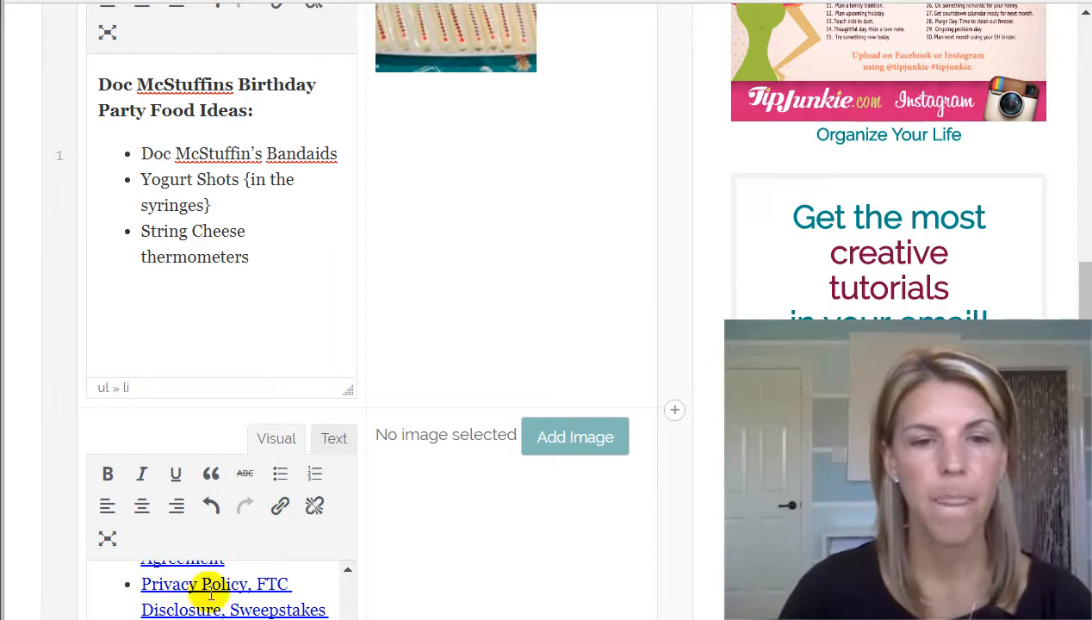
scroll(231, 607, "up", 1)
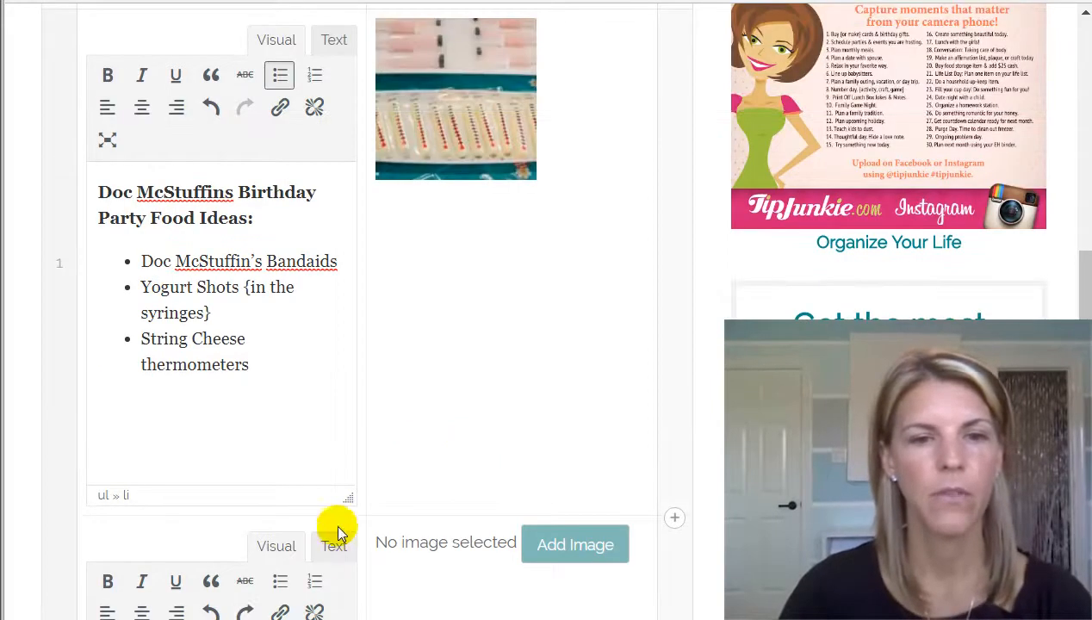
- Bullet Pin the band-aid on the Stuffy, Cotton ball toss and Stuffed animal checkups, plus a bold "Party Favors:" list of linked Jr. Lab Coats and Stethoscopes
scroll(338, 533, "down", 5)
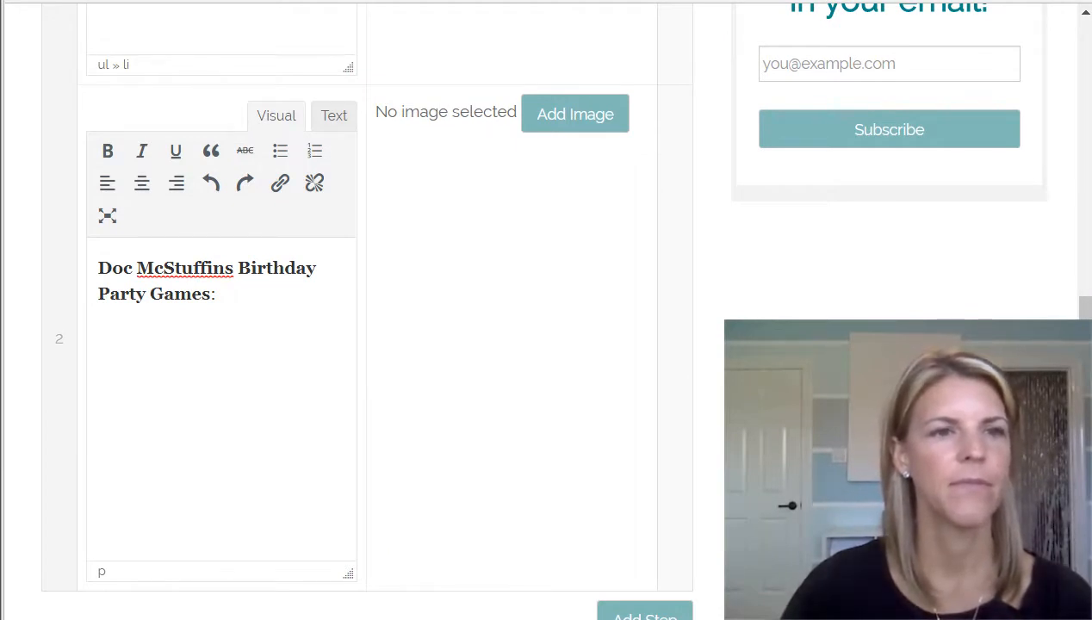
type("Pin the band-aid on the Stuffy Cotton ball toss Stuffed animal checkups Party Favors: Jr. Lab Coats Stethoscopes")
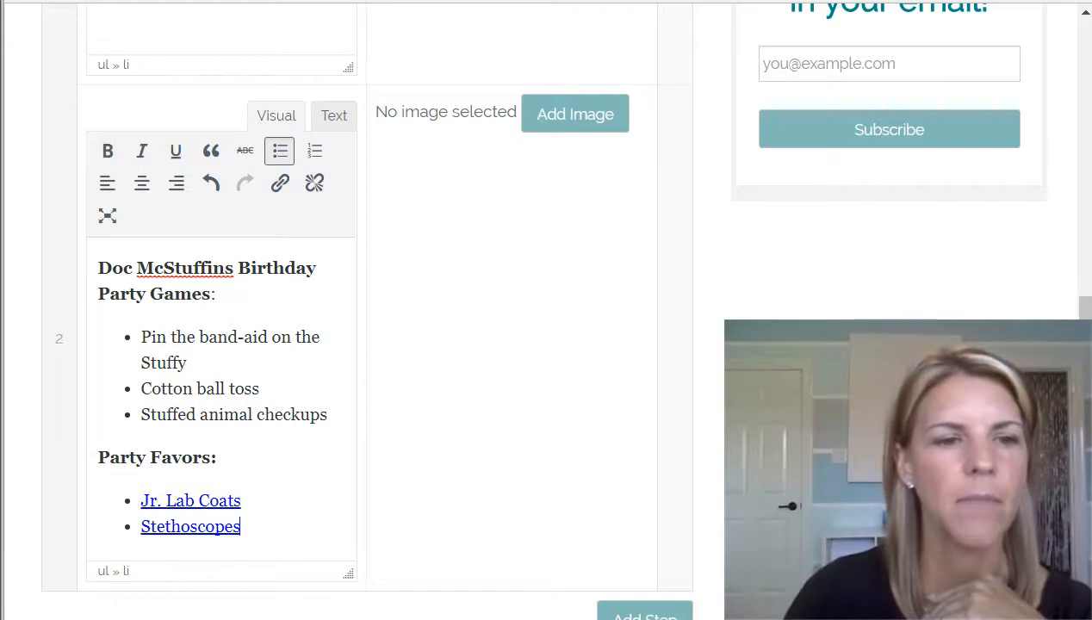
- Upload doc-mcstuffins-birthday-party-games-1.jpg from the _Doc McStuffins folder as the second instruction step's image
left_click(595, 125)
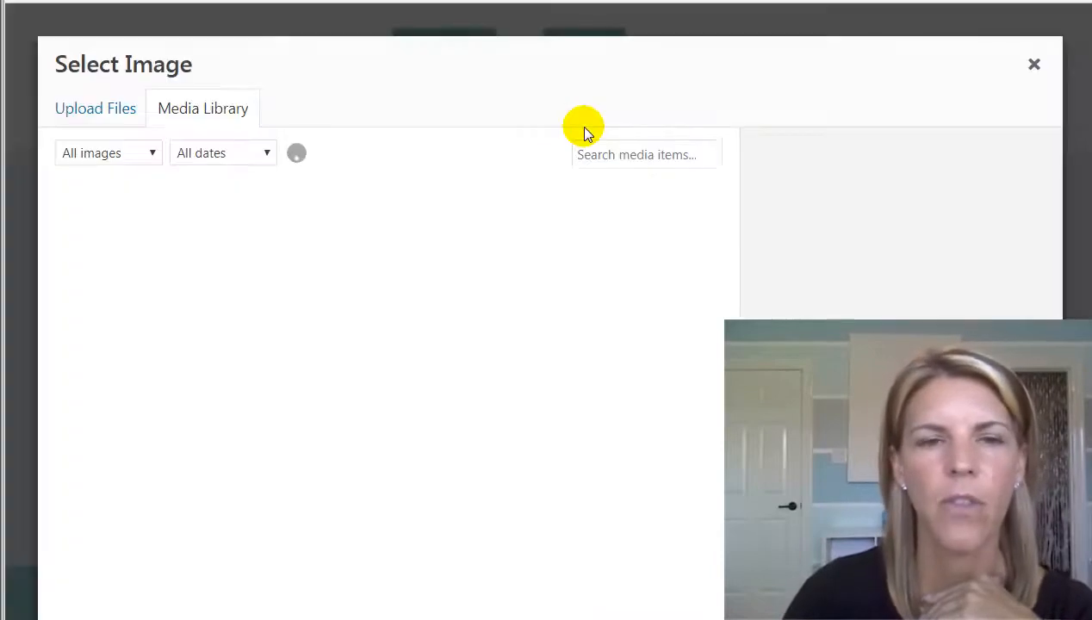
left_click(96, 112)
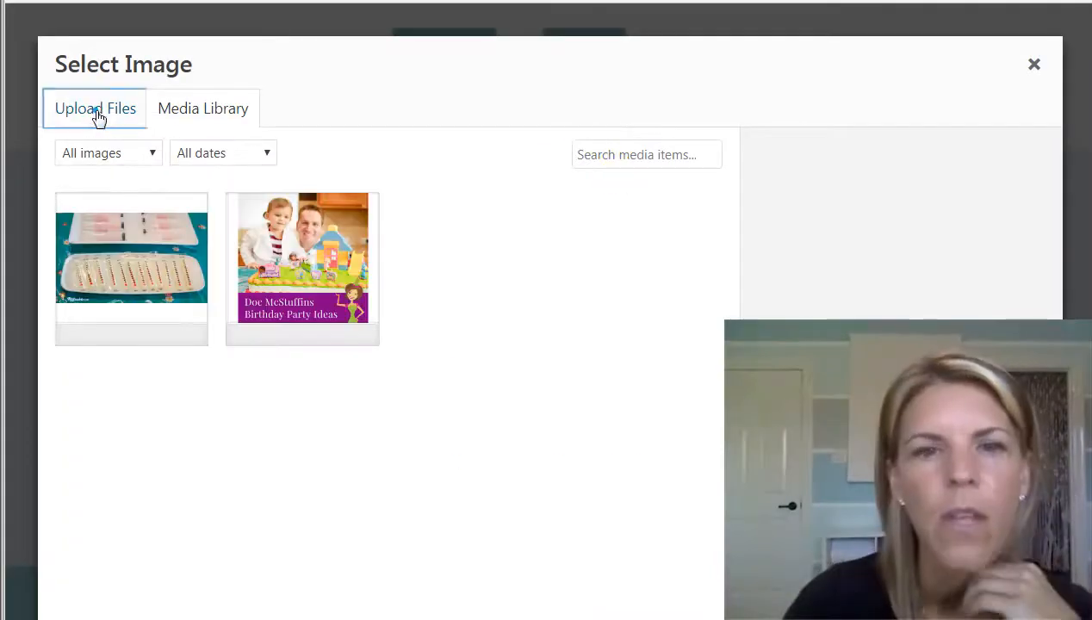
left_click(565, 400)
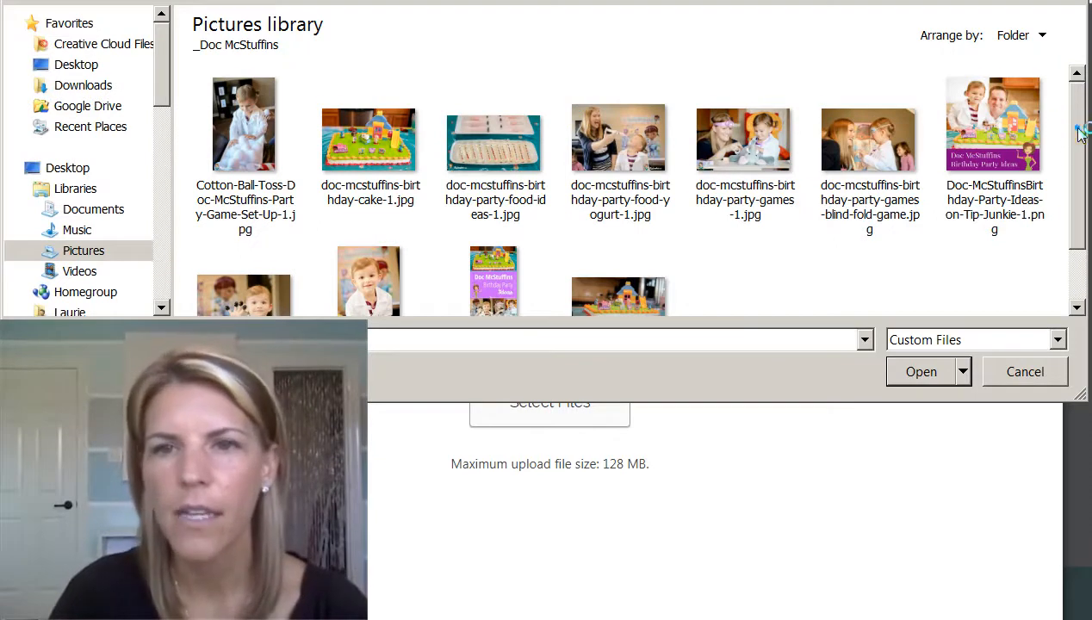
scroll(1076, 138, "down", 1)
left_click_drag(1082, 145, 1072, 117)
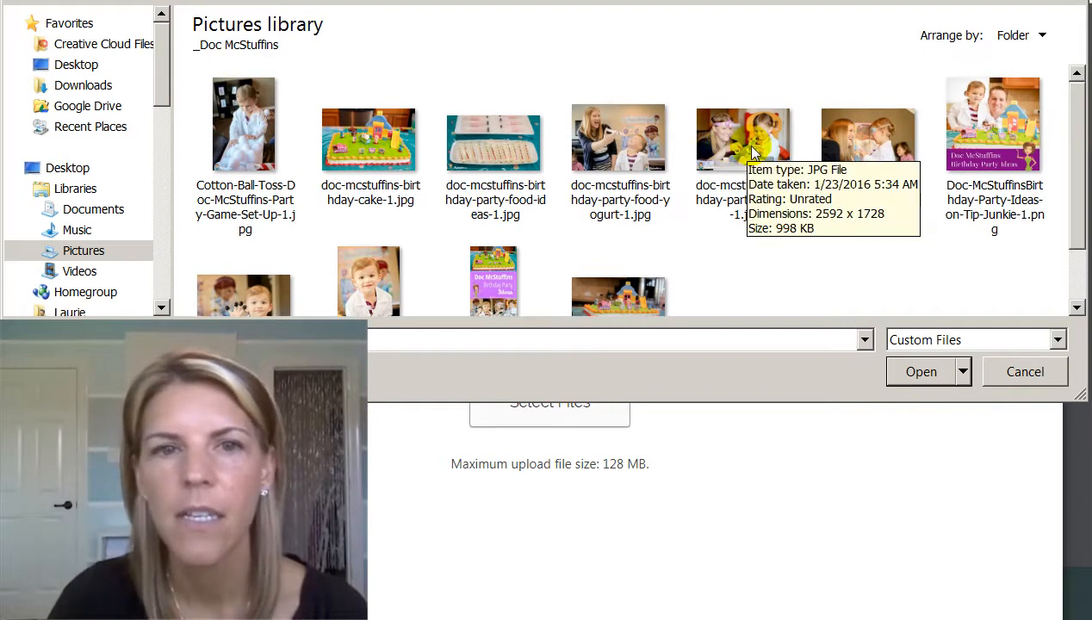
left_click(746, 153)
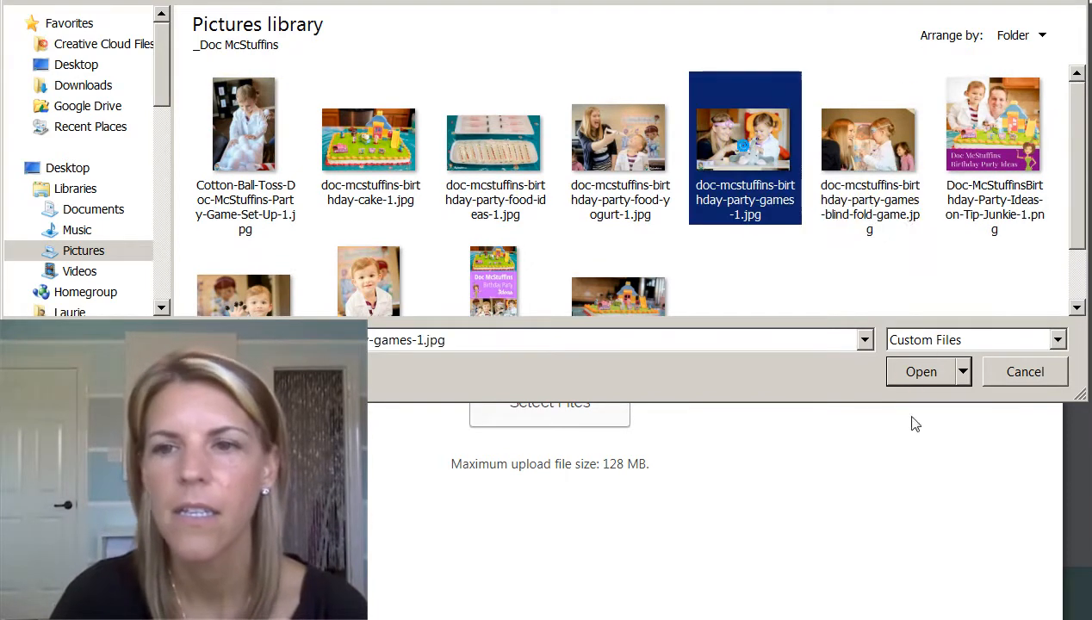
left_click(920, 371)
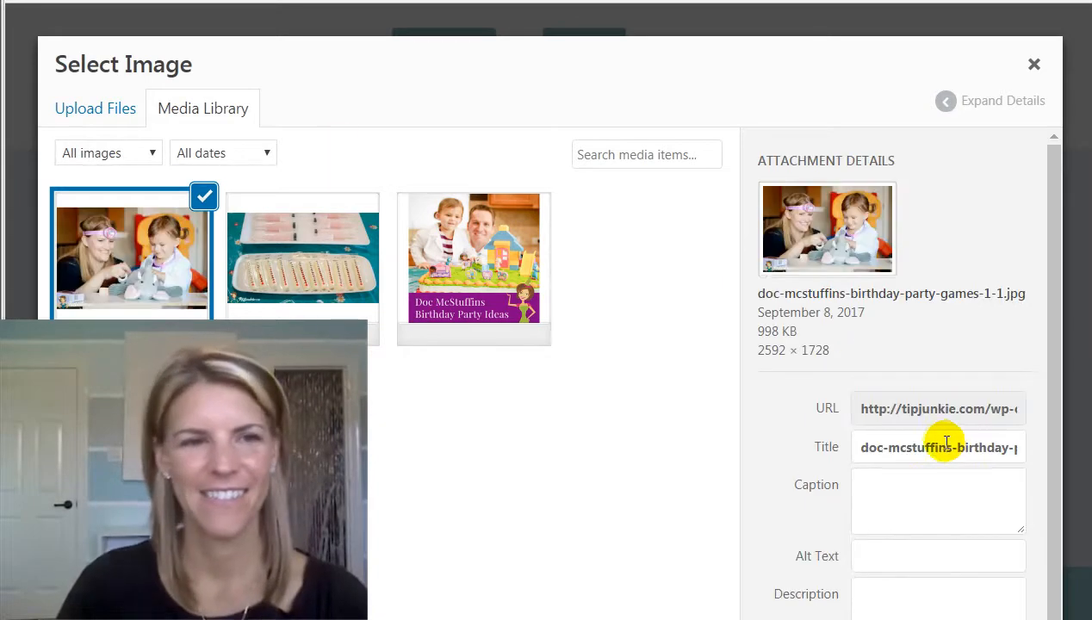
- Copy the uploaded party games image's title into its alt text
double_click(862, 447)
key("ctrl+a")
key("ctrl+c")
left_click(916, 556)
key("ctrl+v")
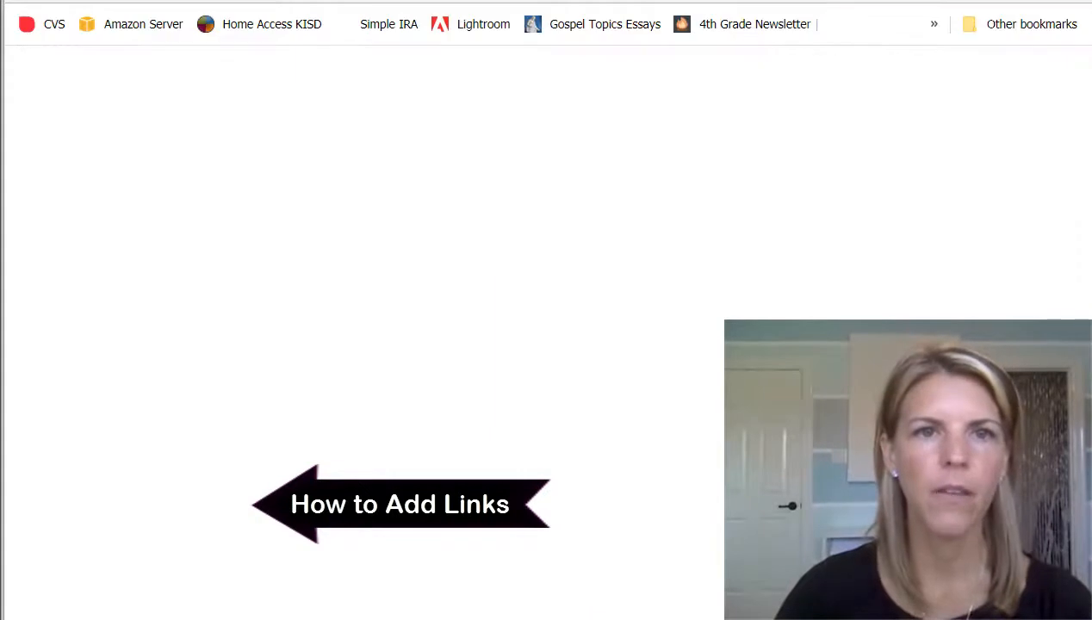
- Open the Amazon product page for the Aeromax Jr. Lab Coat and select its full web address for copying
key("ctrl+v")
key("Return")
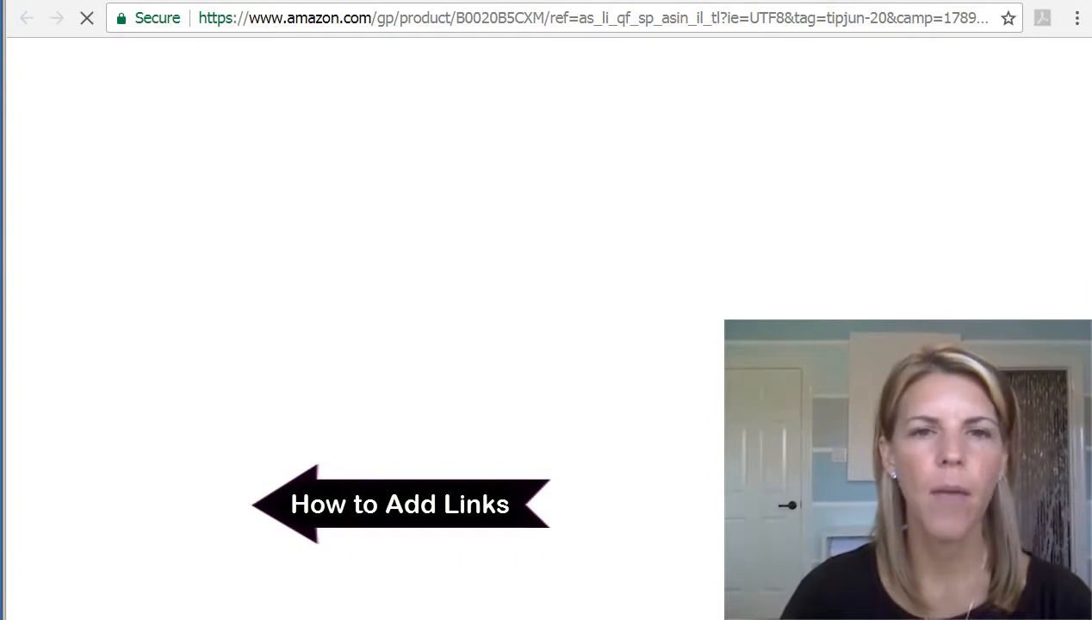
left_click(551, 22)
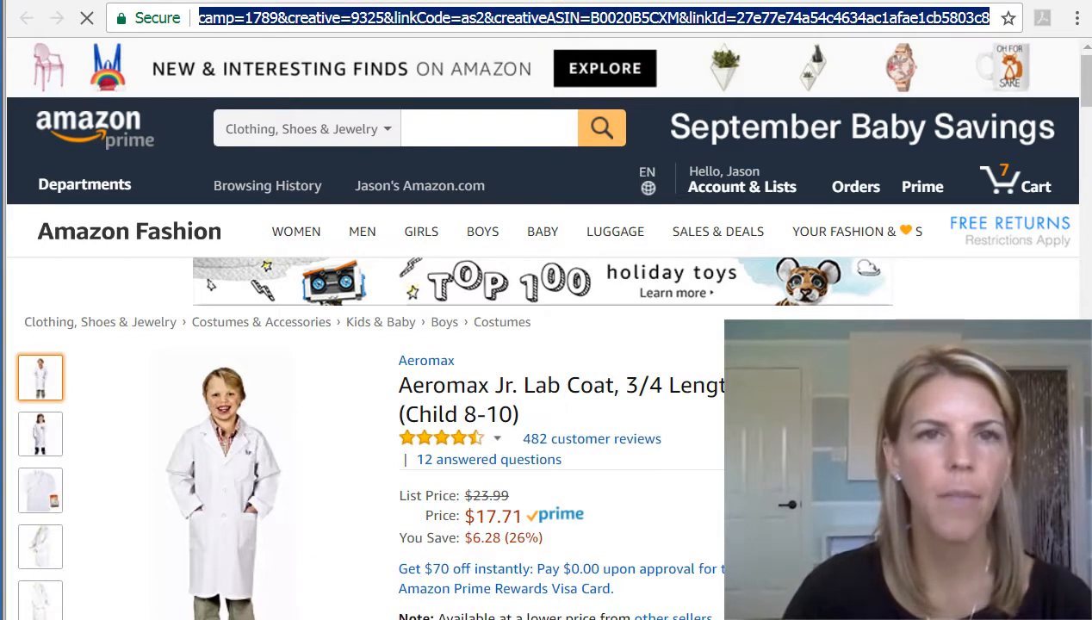
- Return to the project form and remove the existing link from Jr. Lab Coats in the Party Favors list
key("ctrl+shift+Tab")
left_click_drag(245, 539, 142, 534)
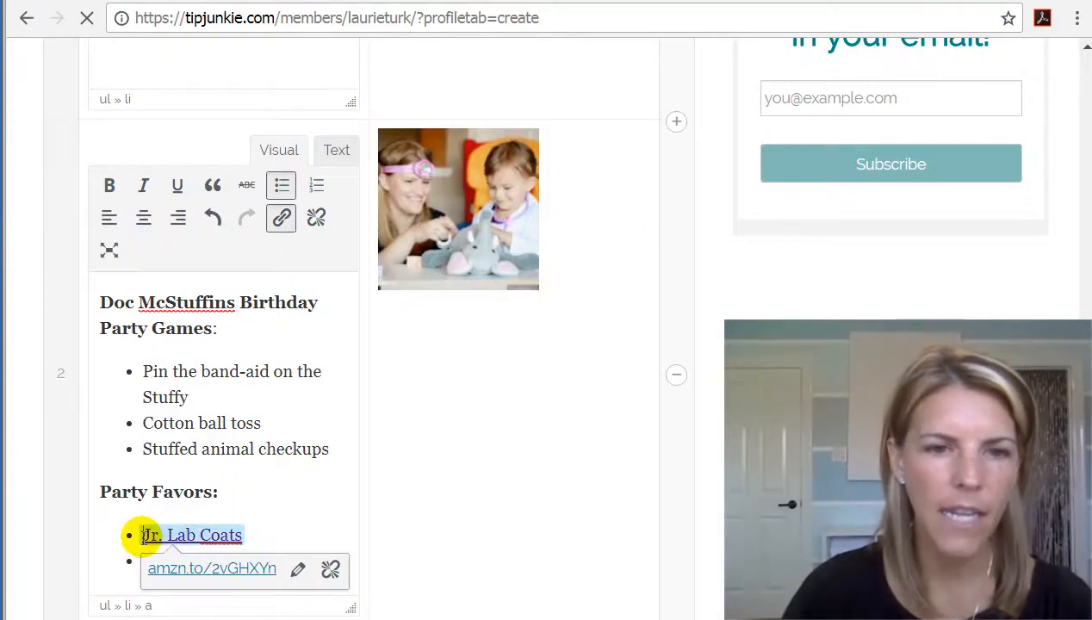
left_click(329, 569)
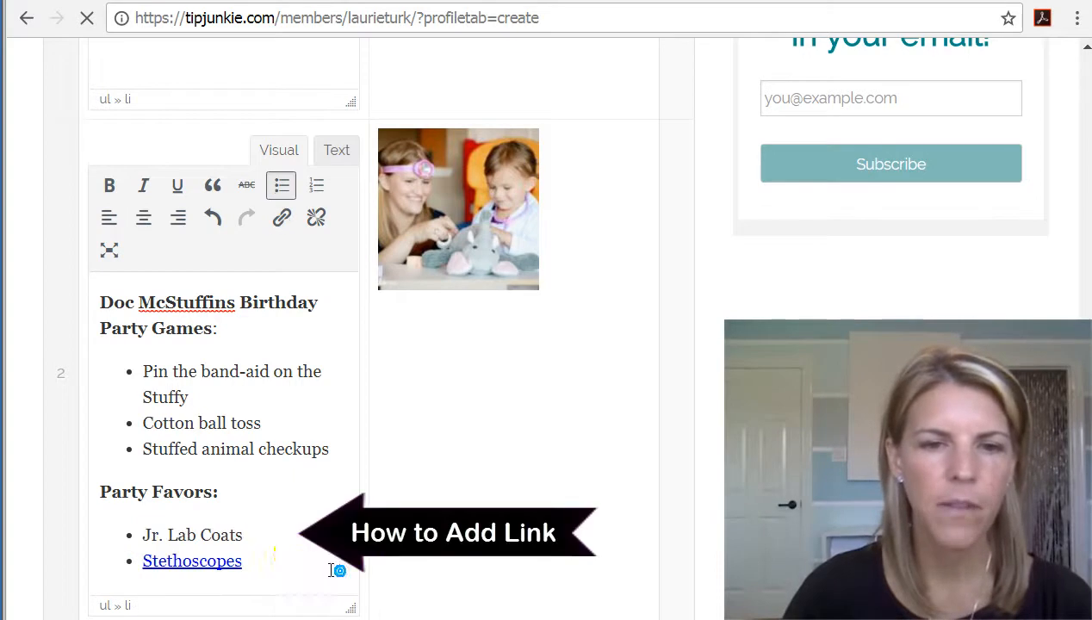
- Link the Jr. Lab Coats text under Party Favors to the copied Amazon product address
left_click(250, 535)
left_click_drag(250, 535, 145, 536)
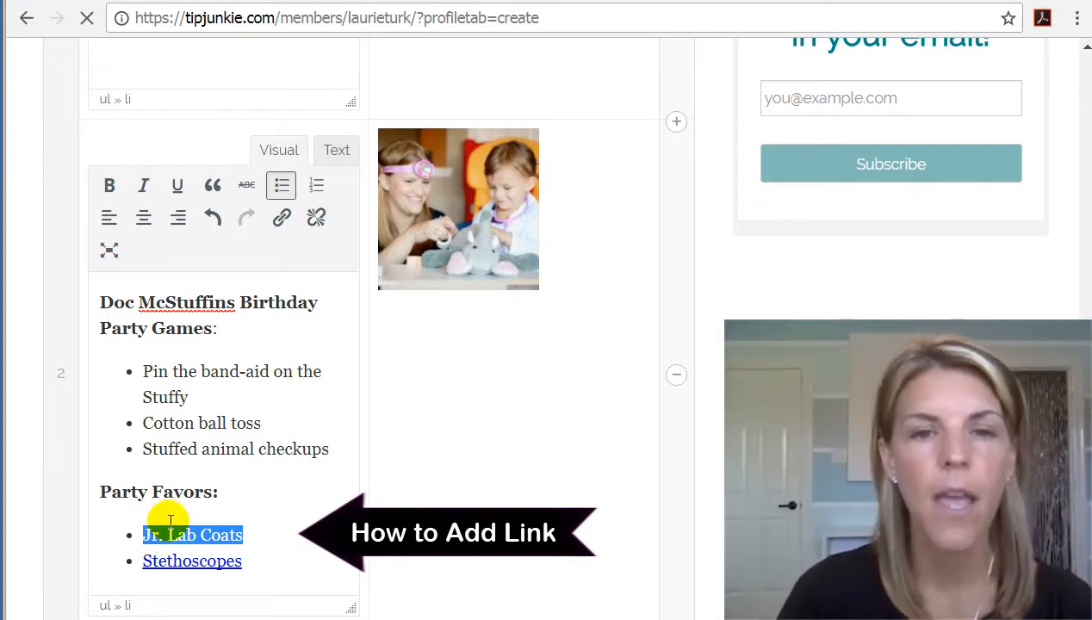
left_click(282, 219)
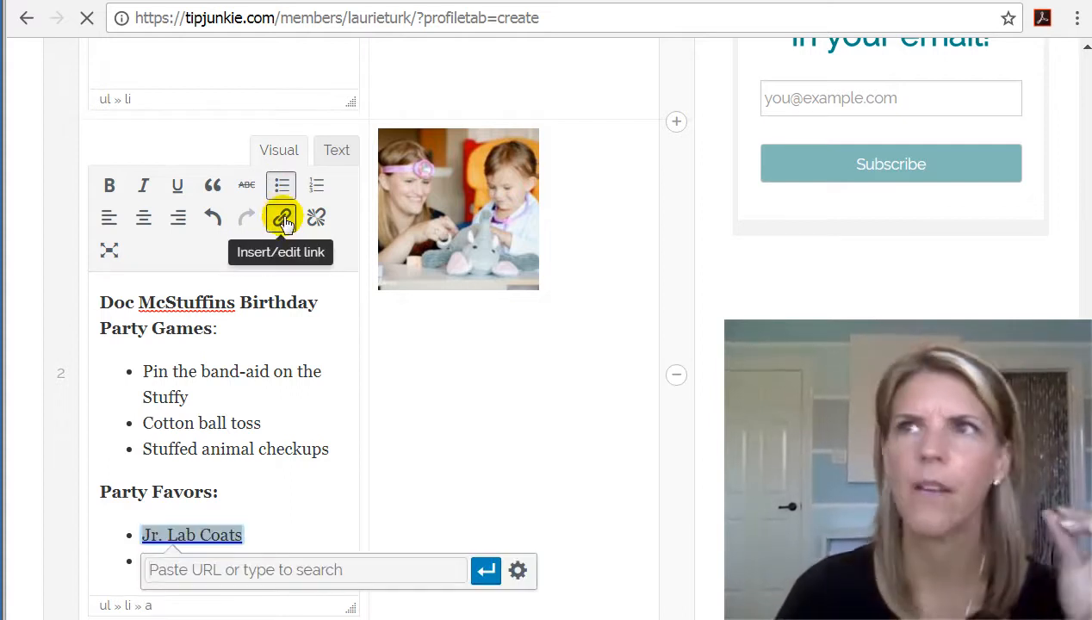
left_click(190, 570)
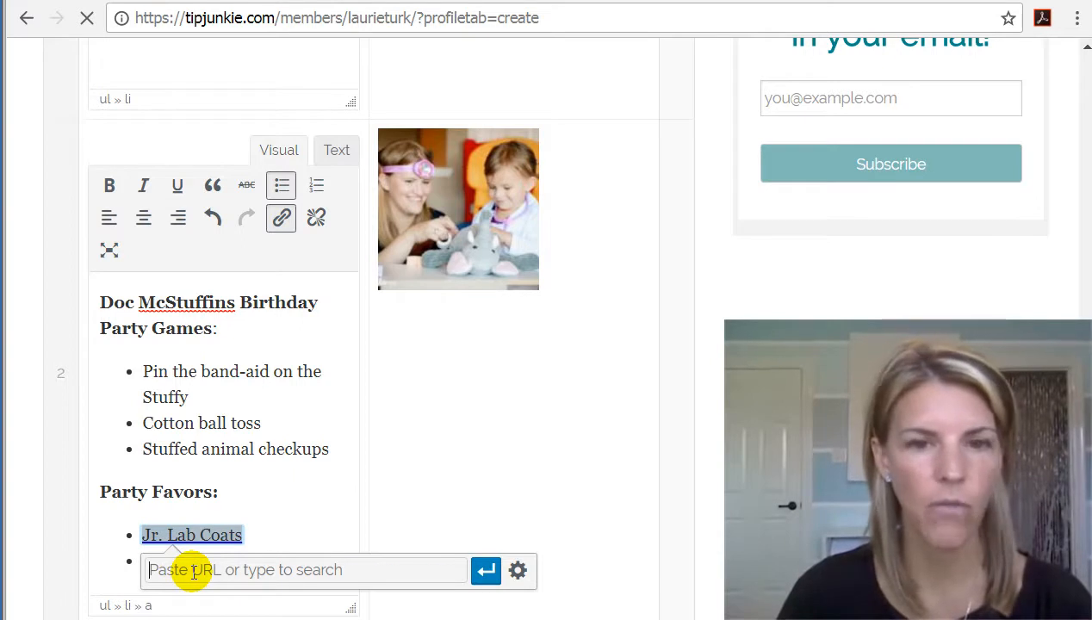
key("ctrl+v")
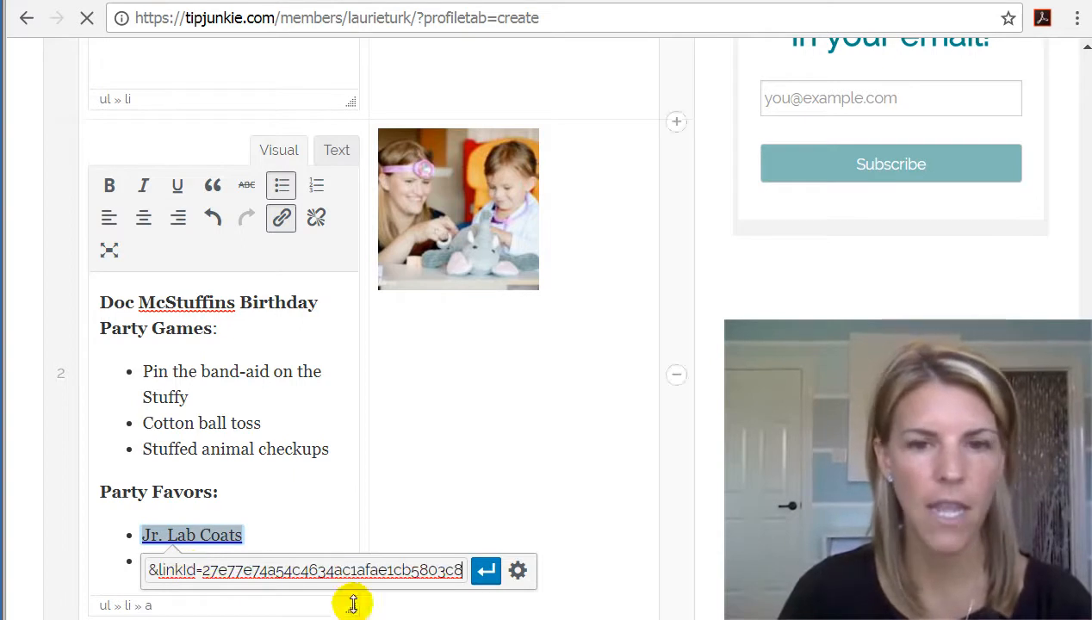
left_click(485, 572)
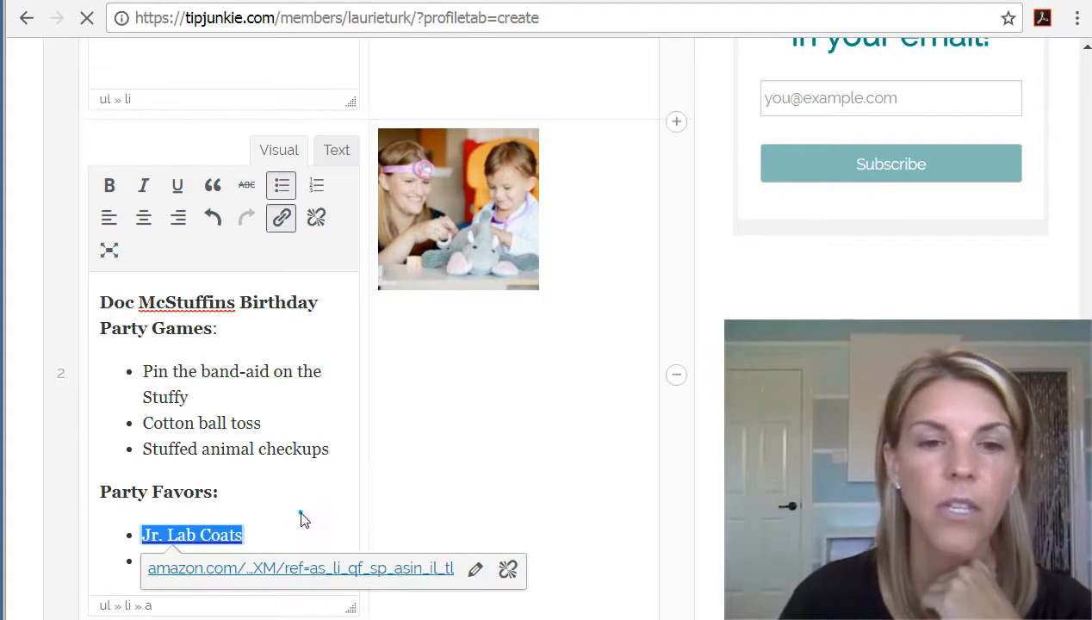
- Upload Cotton-Ball-Toss-Doc-McStuffins-Party-Game-Set-Up-1.jpg and doc-mcstuffins-birthday-party-tipjunkie-1-683x1024.jpg and add both to the project's gallery
scroll(309, 509, "down", 2)
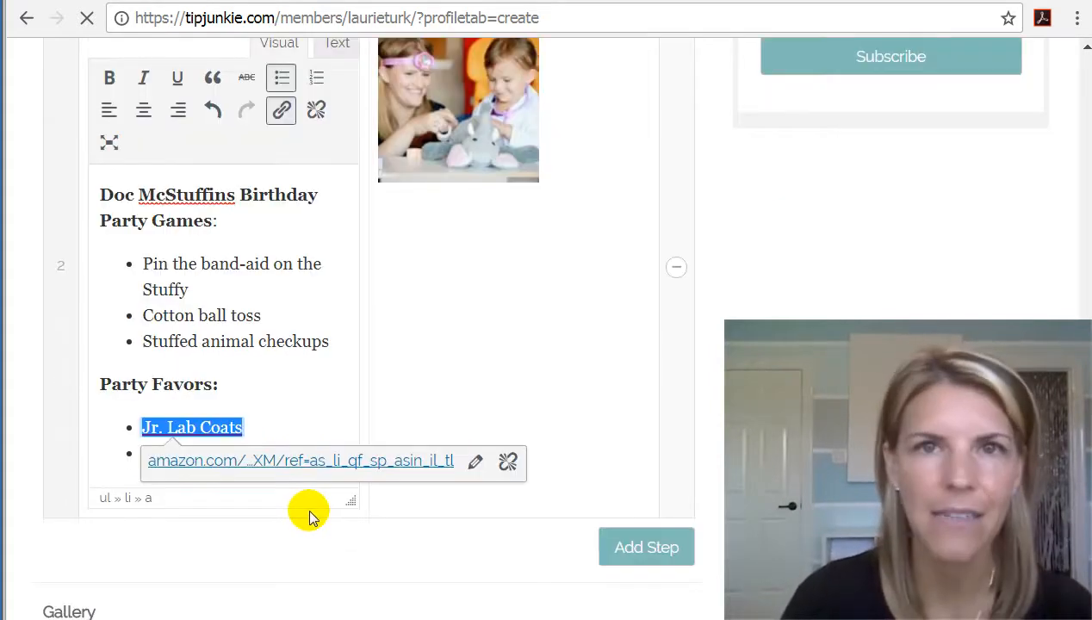
scroll(318, 528, "down", 2)
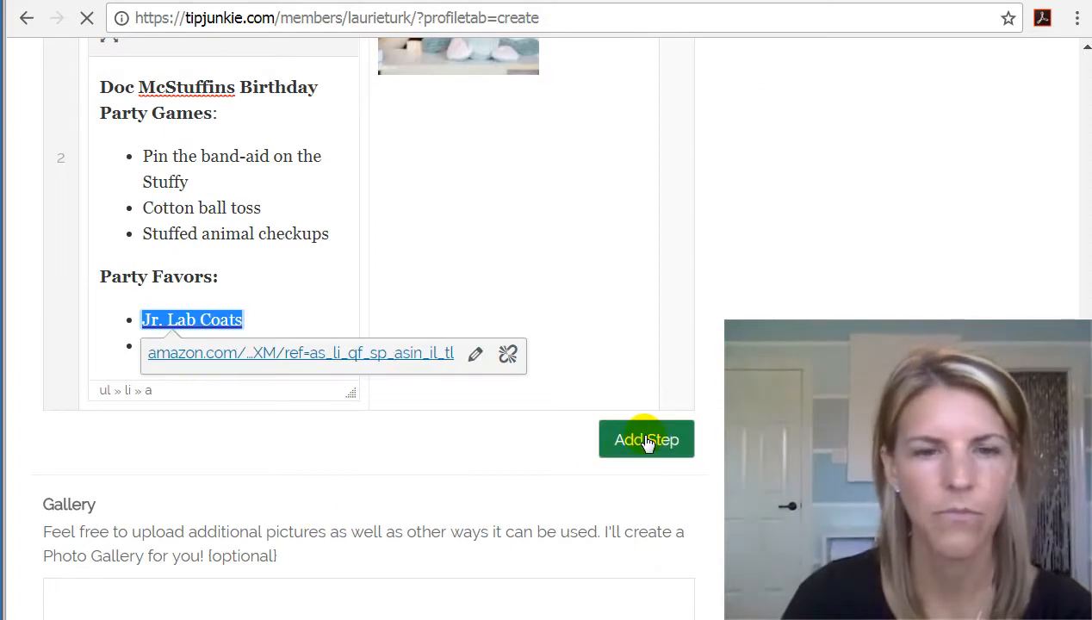
left_click(646, 442)
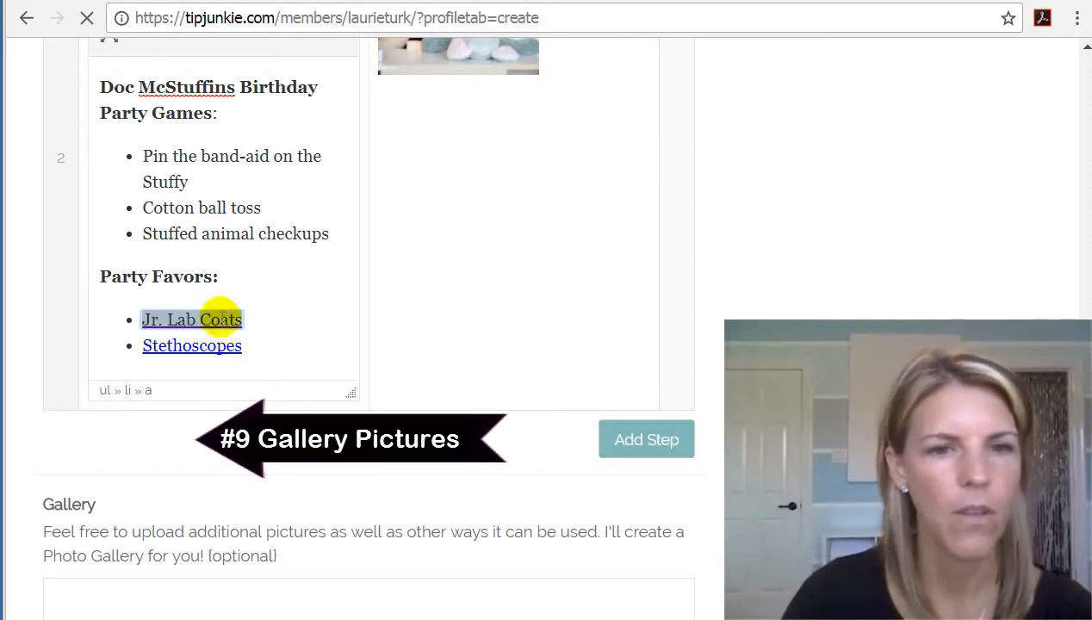
scroll(434, 358, "down", 6)
left_click(98, 446)
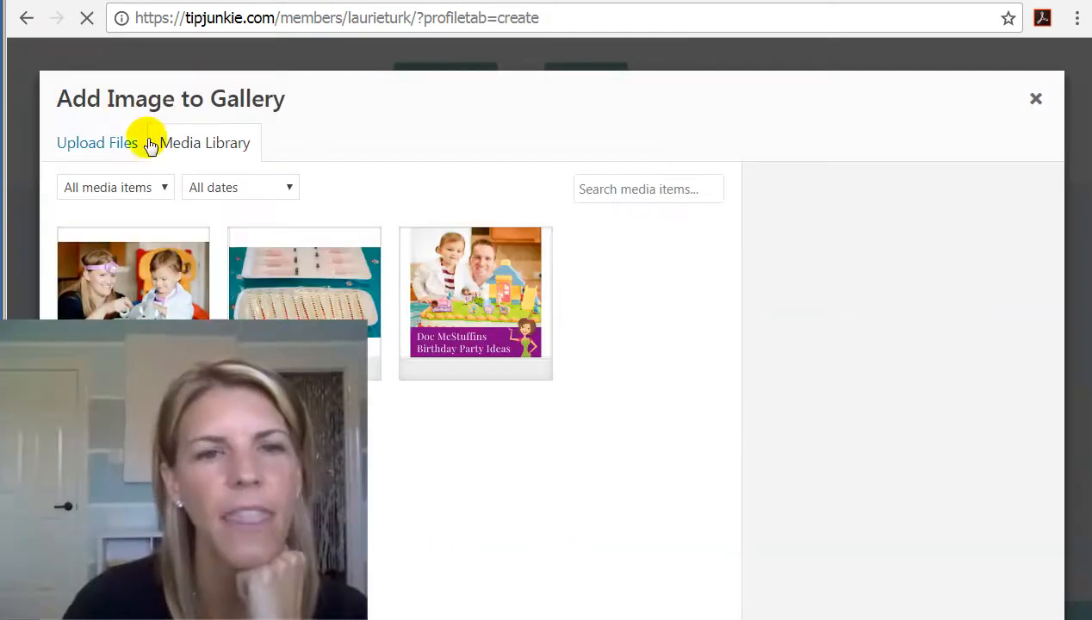
left_click(97, 145)
left_click(560, 434)
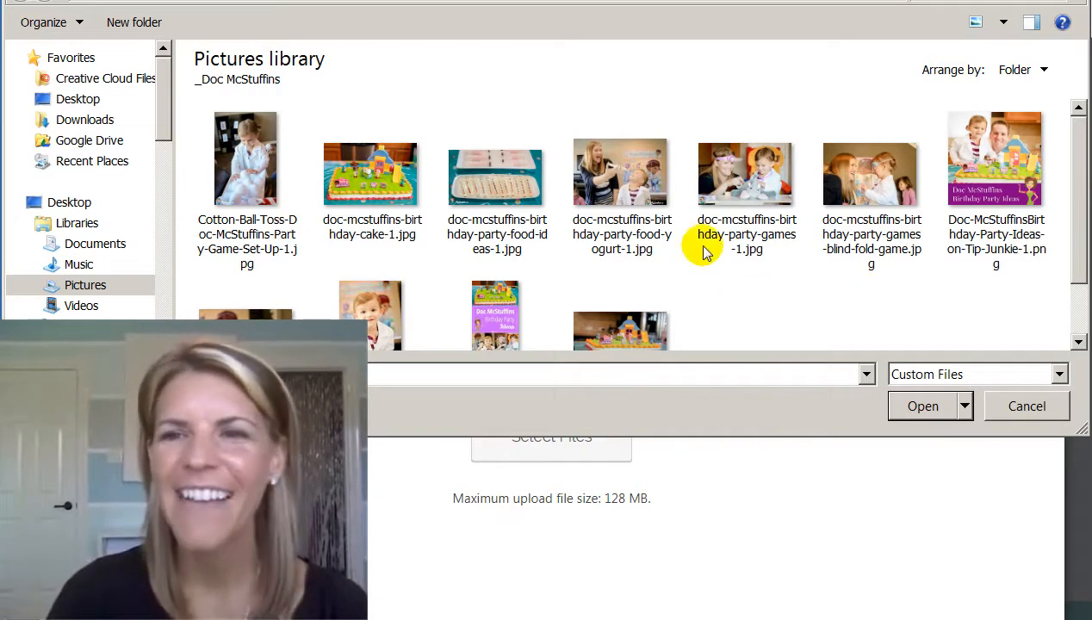
left_click_drag(1076, 164, 1084, 222)
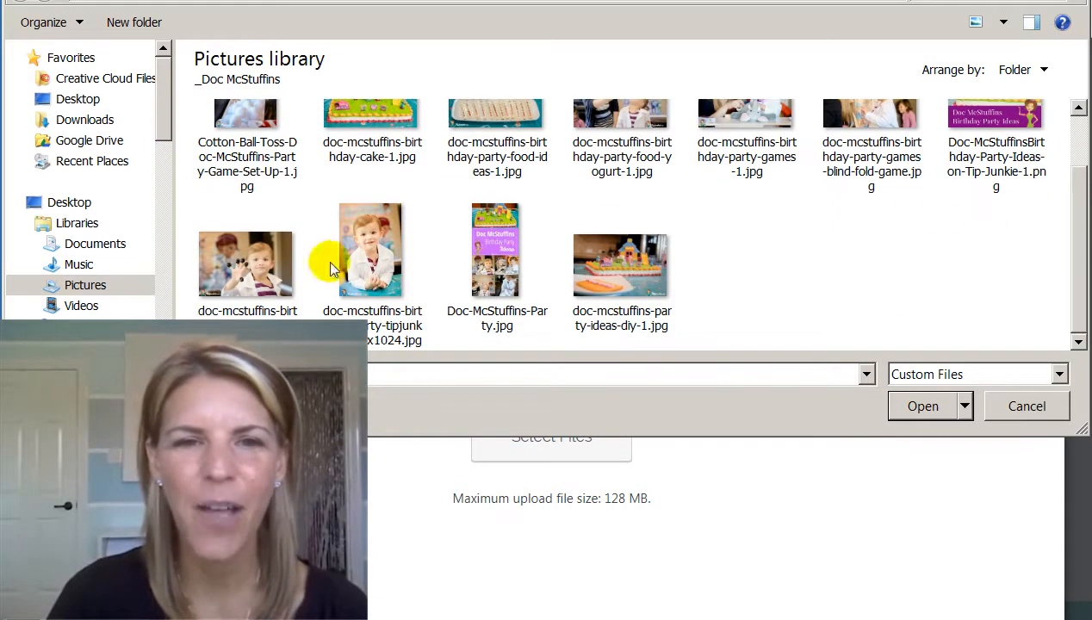
left_click(376, 267)
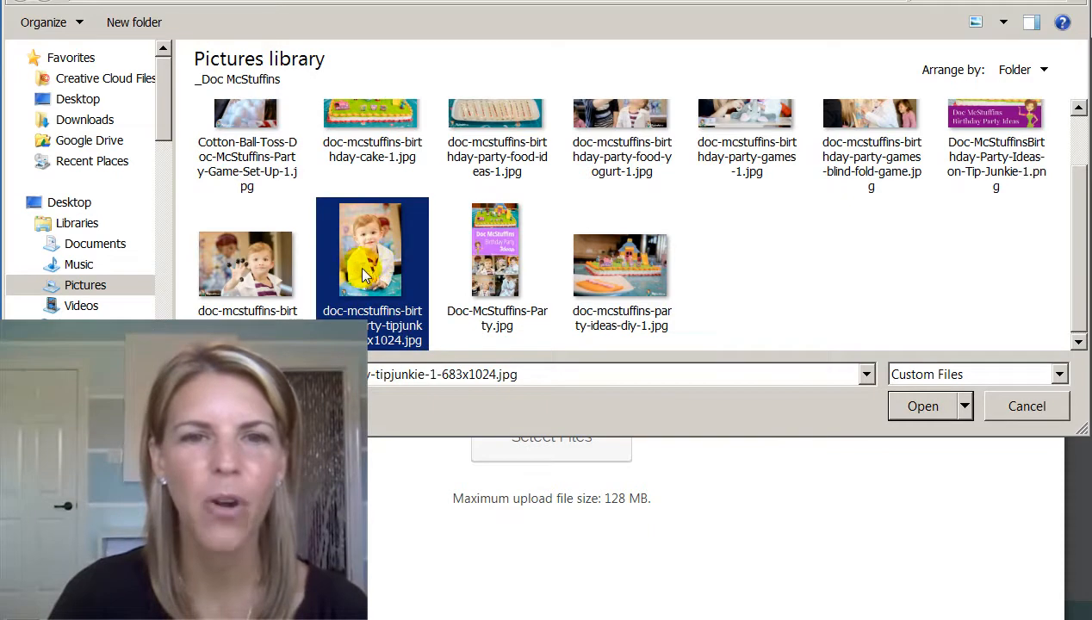
scroll(366, 269, "up", 1)
left_click(263, 193, "ctrl")
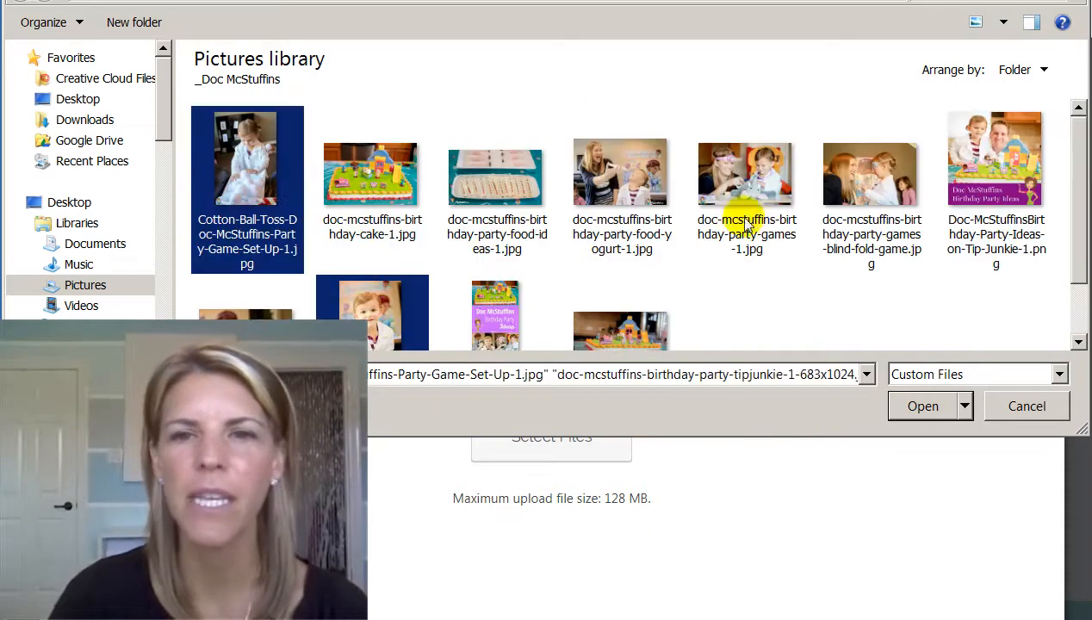
left_click(919, 406)
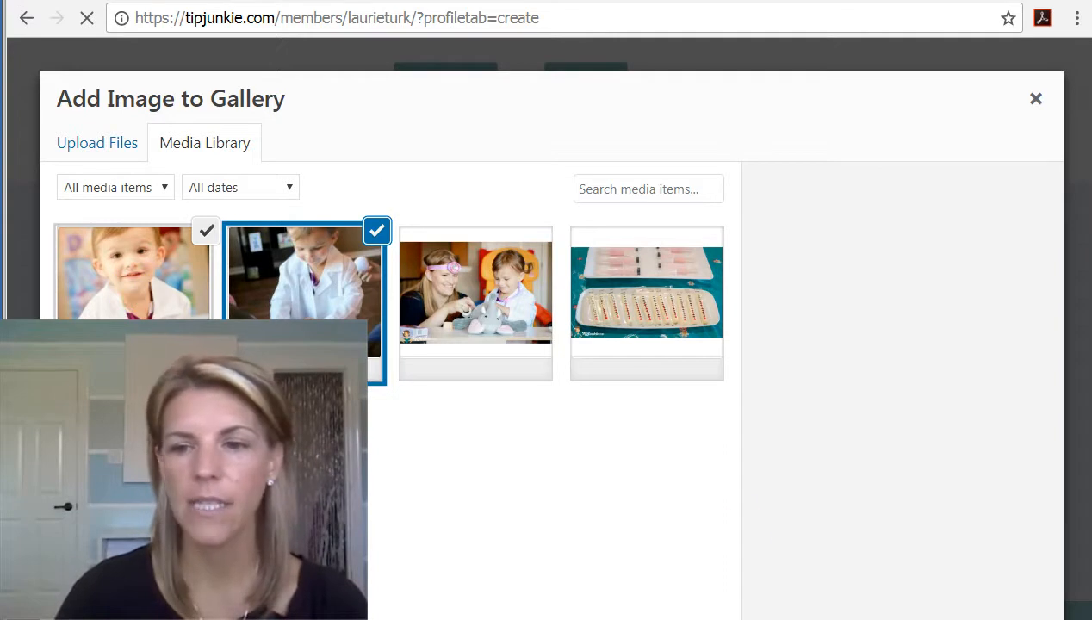
left_click(918, 613)
scroll(541, 279, "down", 1)
scroll(542, 285, "down", 3)
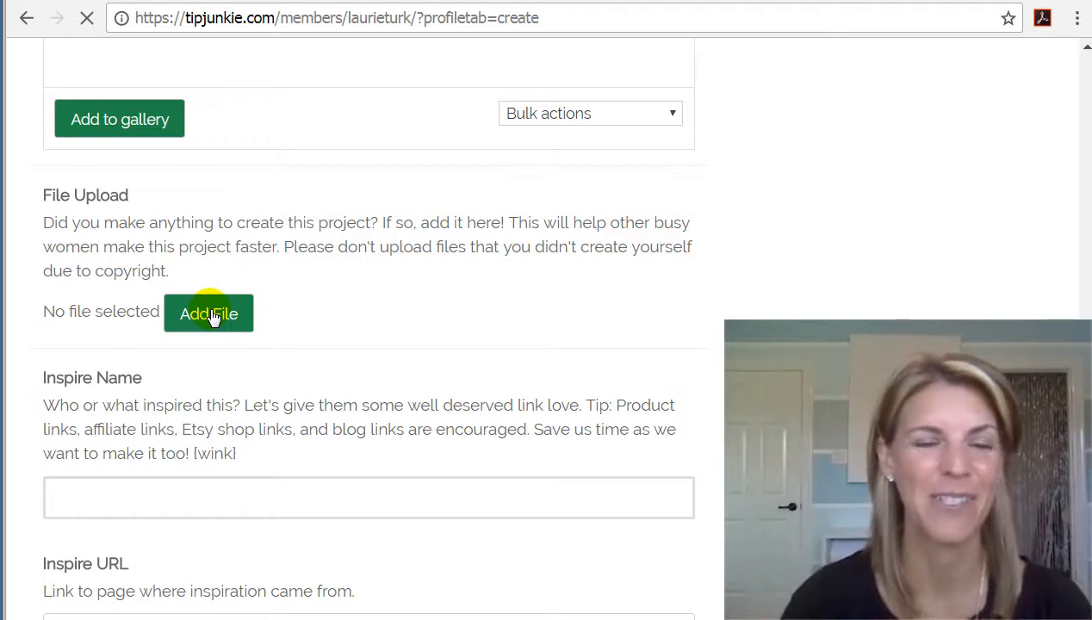
scroll(259, 302, "down", 1)
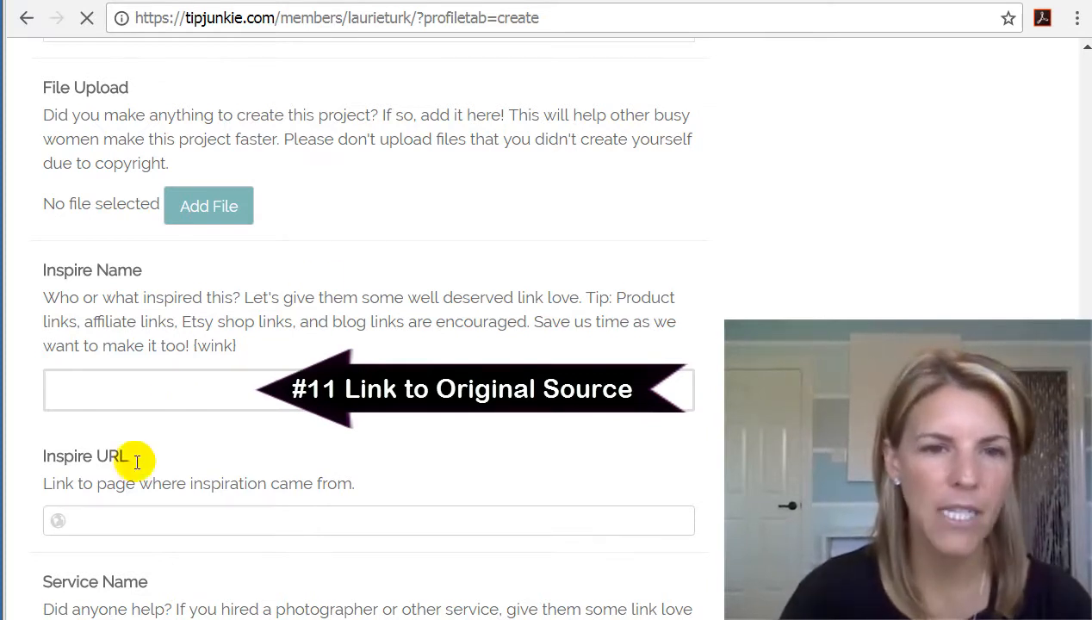
left_click(137, 515)
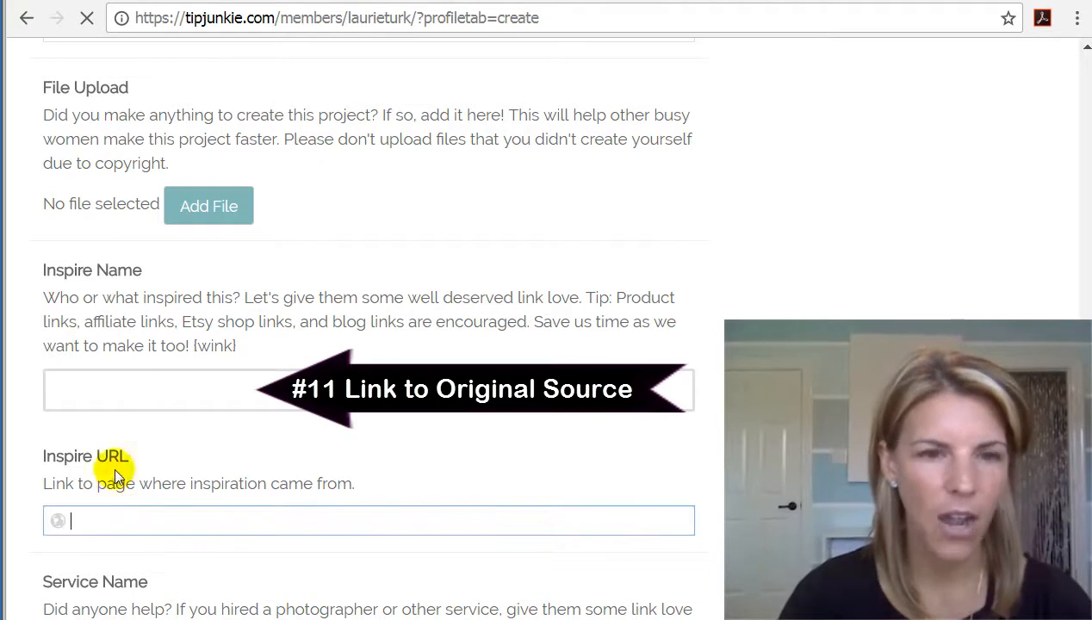
type("http://www.browniebites.net/doc-mcstuffins-party-ideas/")
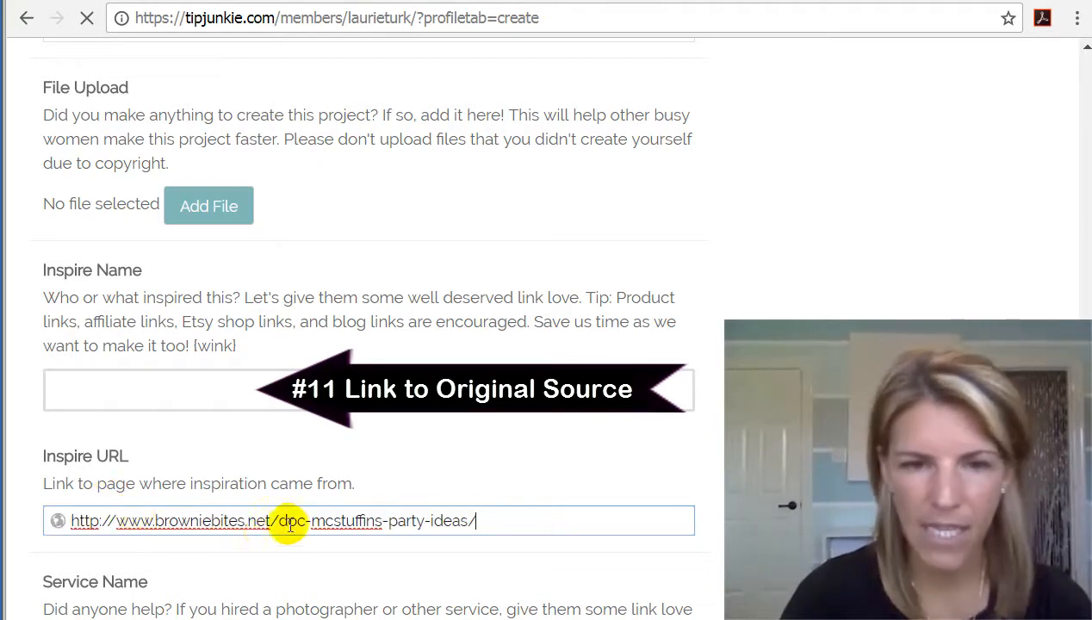
- Fill in the Inspire Name as Brownie Bites Blog
left_click(103, 392)
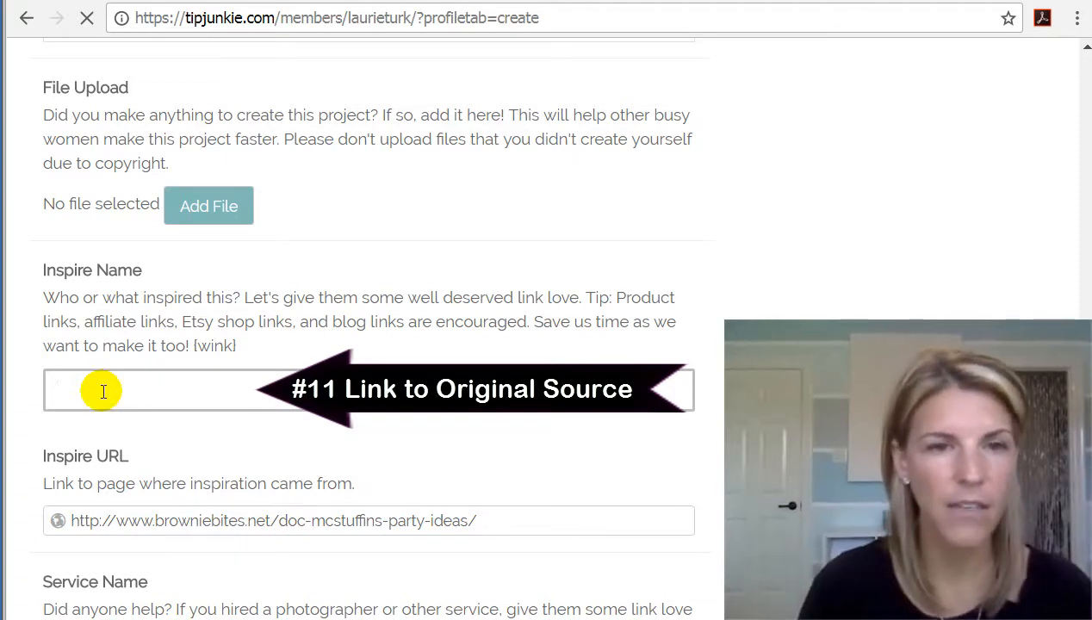
type("Brown")
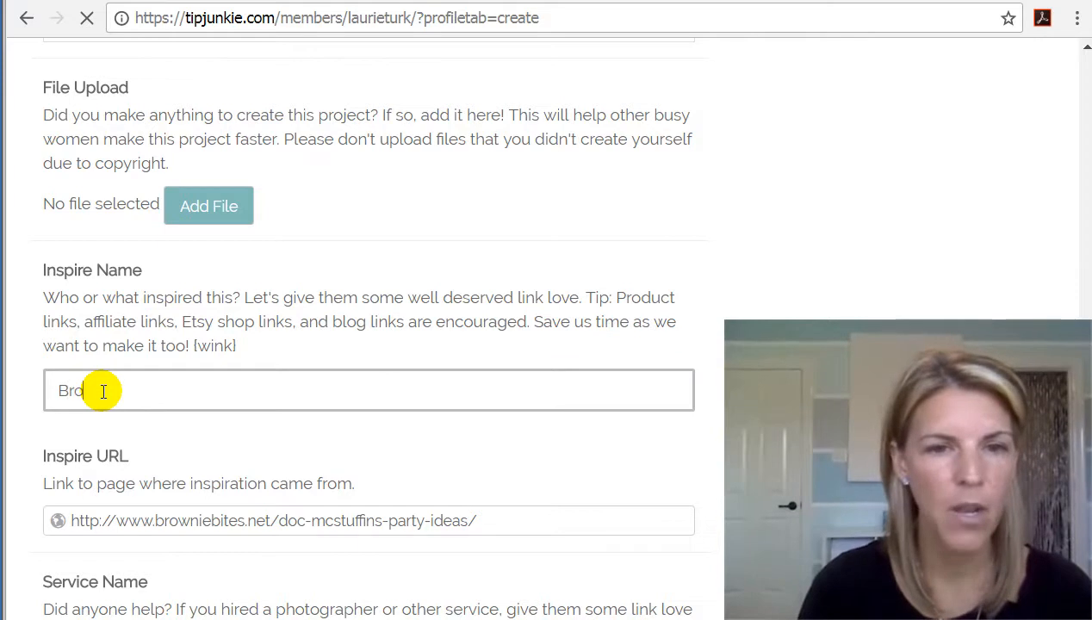
type("ie Bit")
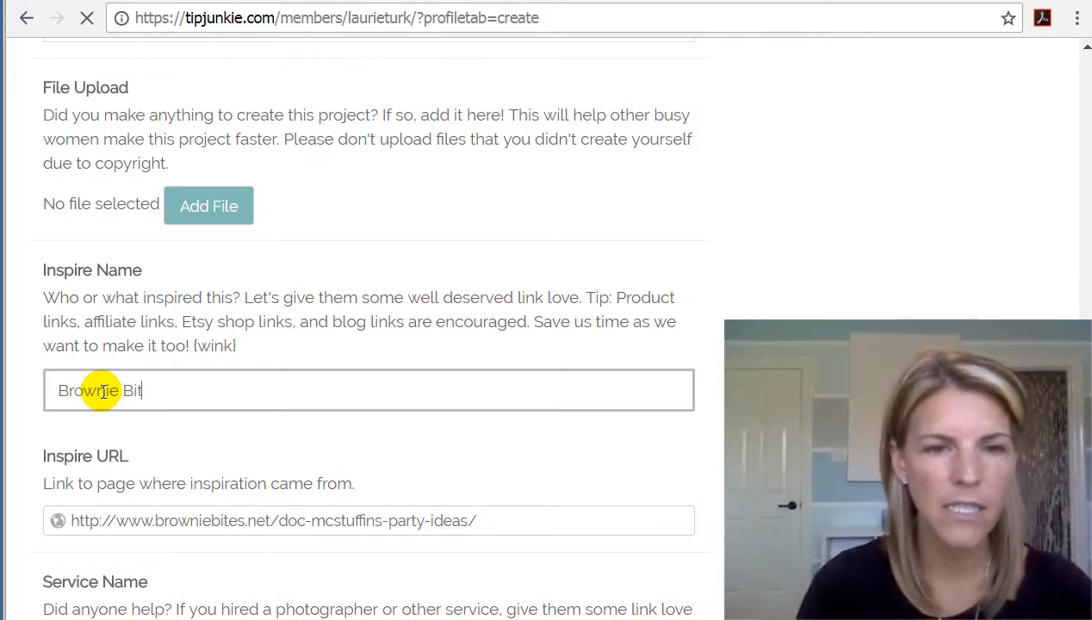
type("es Blog")
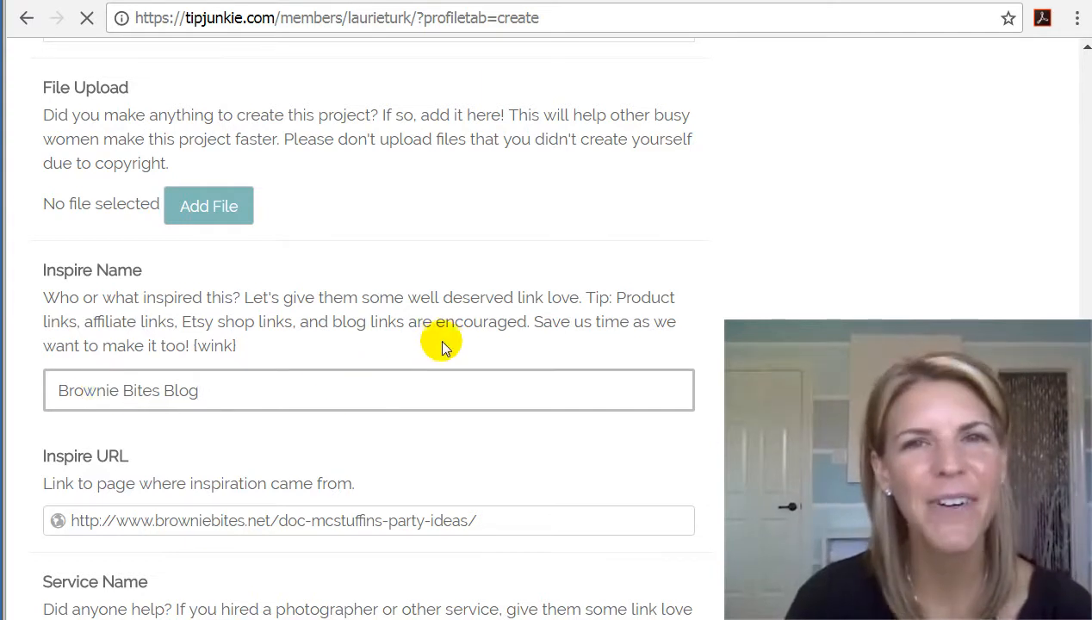
scroll(446, 347, "down", 1)
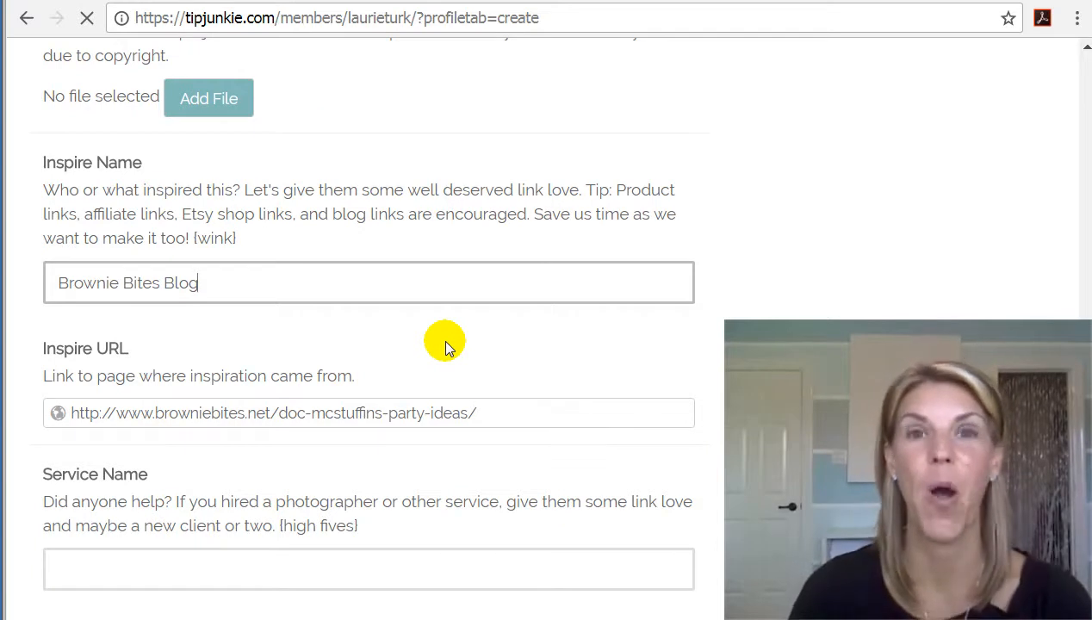
scroll(445, 345, "down", 2)
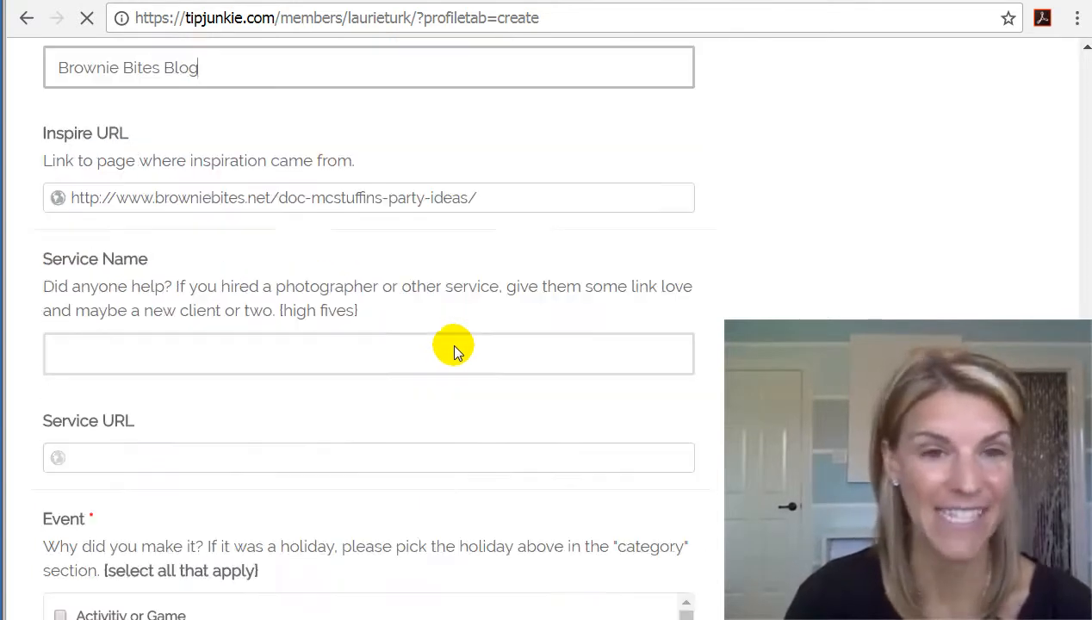
left_click(162, 356)
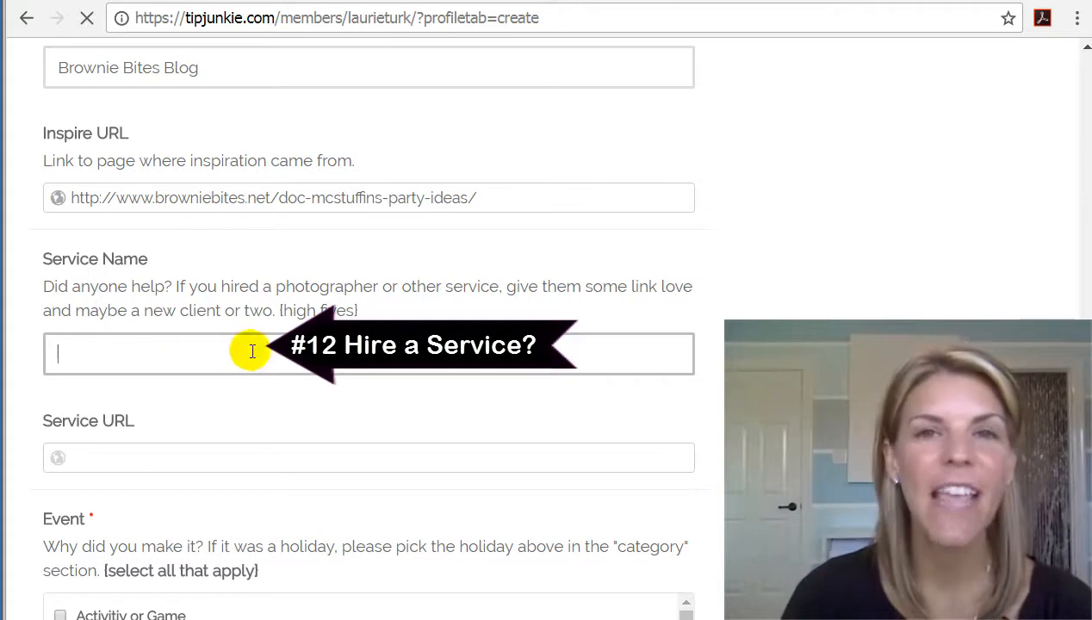
- Select Party Decorating and Birthday in the project's Event list
scroll(341, 375, "down", 2)
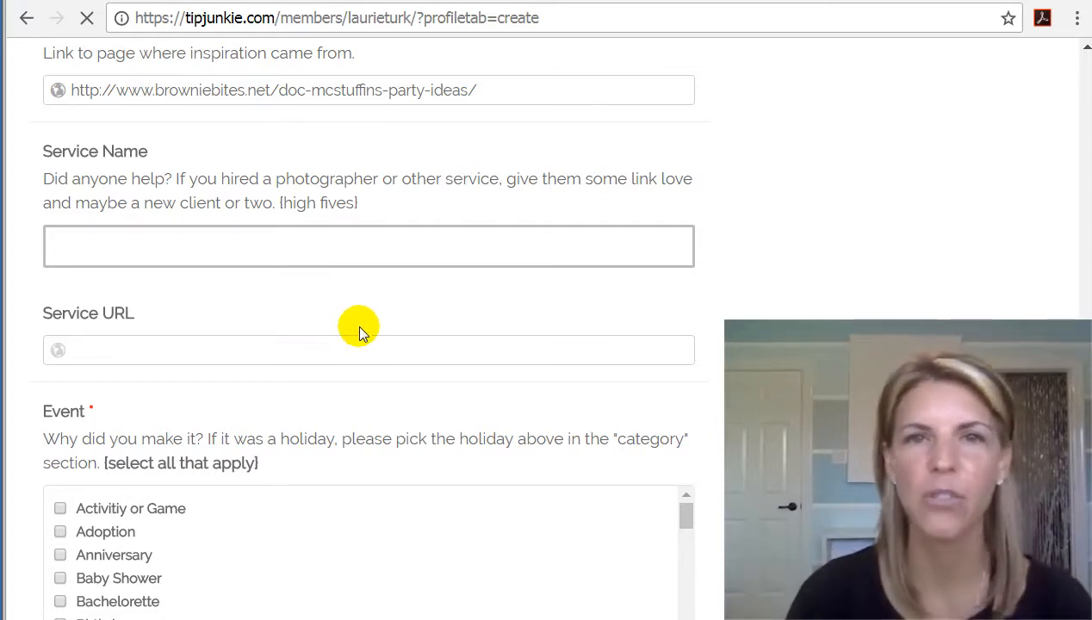
scroll(516, 383, "down", 2)
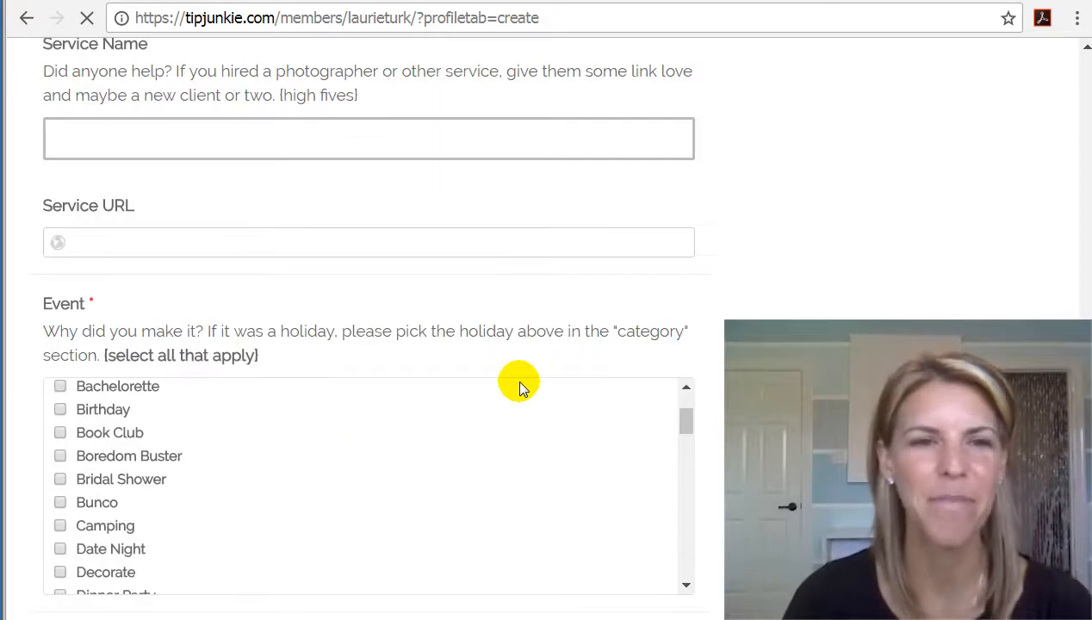
scroll(516, 383, "up", 1)
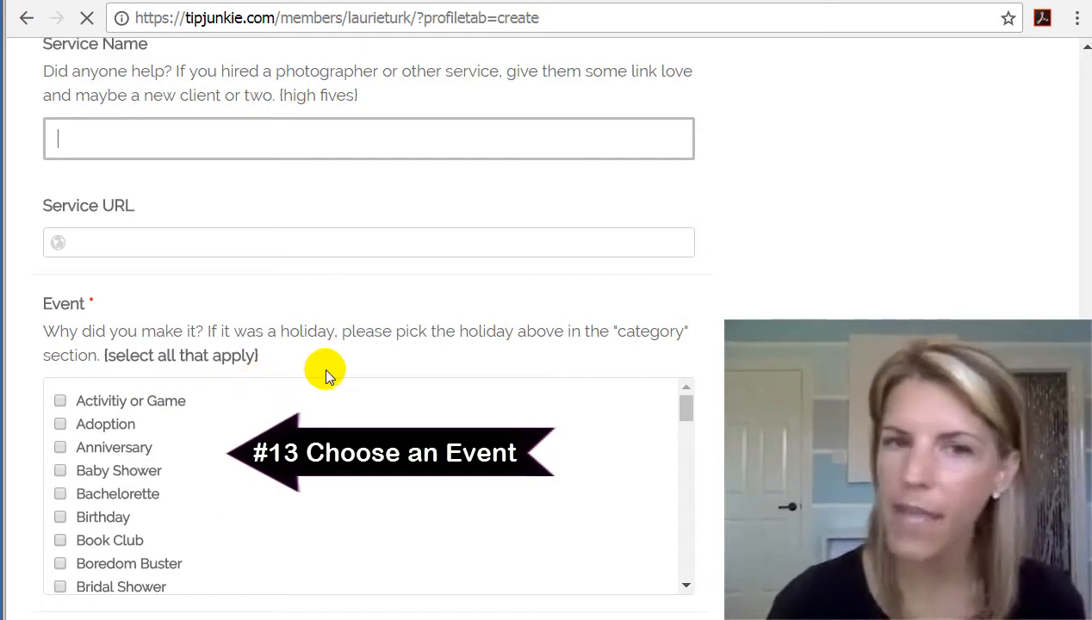
scroll(218, 422, "down", 4)
scroll(217, 456, "down", 2)
scroll(216, 472, "down", 6)
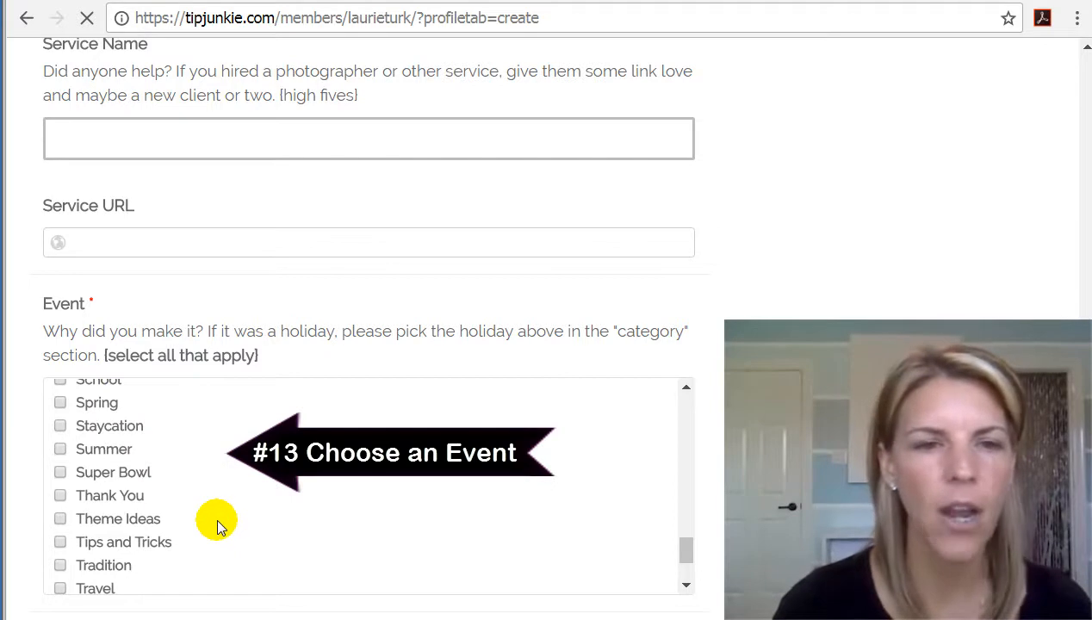
scroll(214, 521, "up", 4)
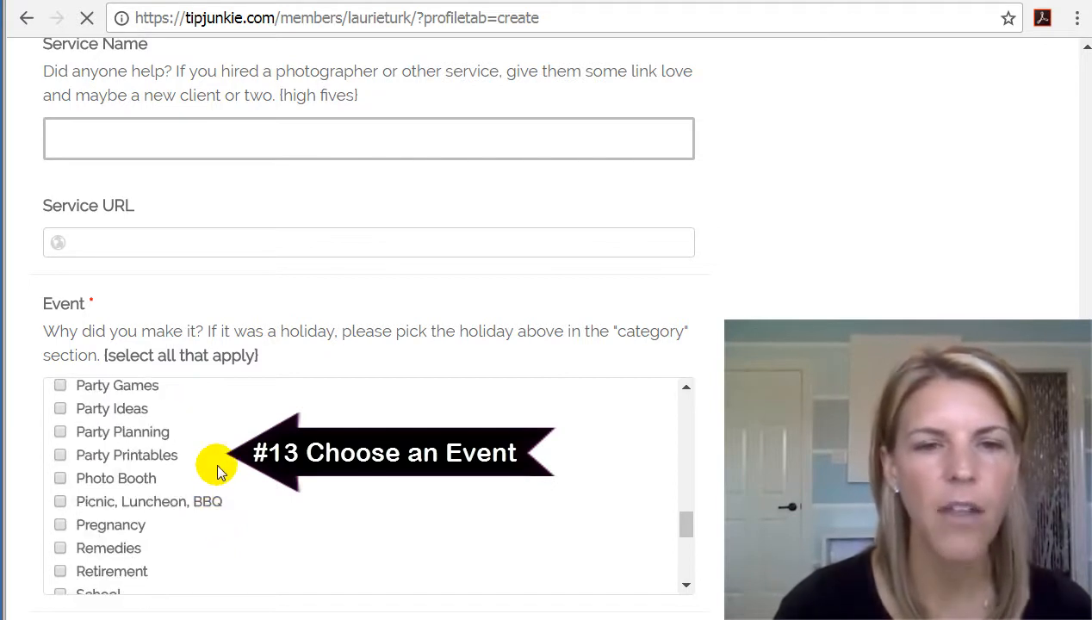
scroll(214, 466, "up", 3)
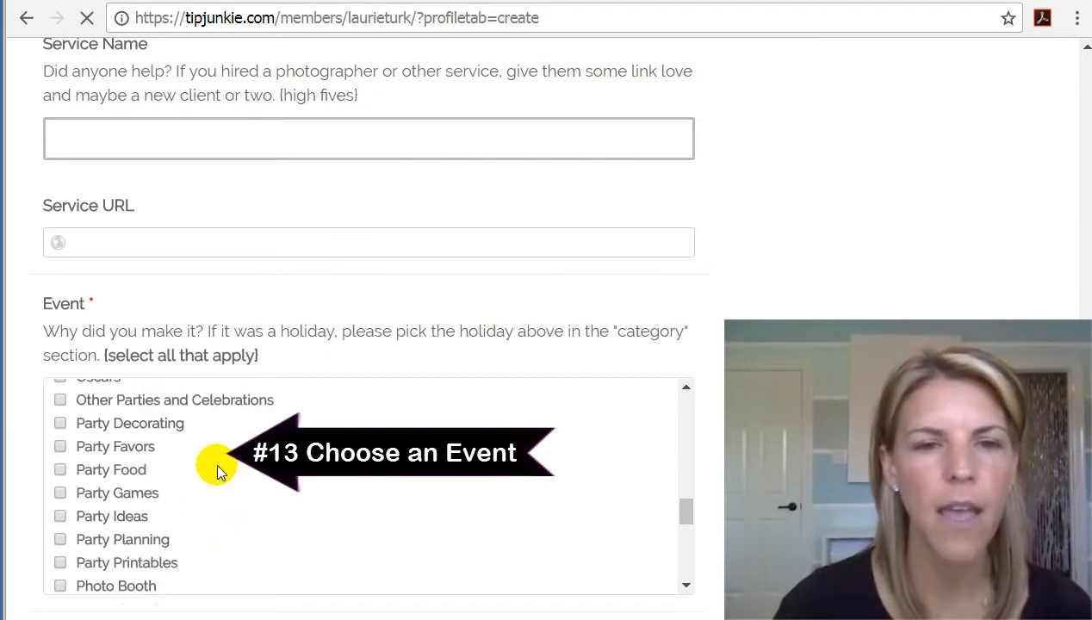
left_click(61, 423)
scroll(246, 451, "up", 10)
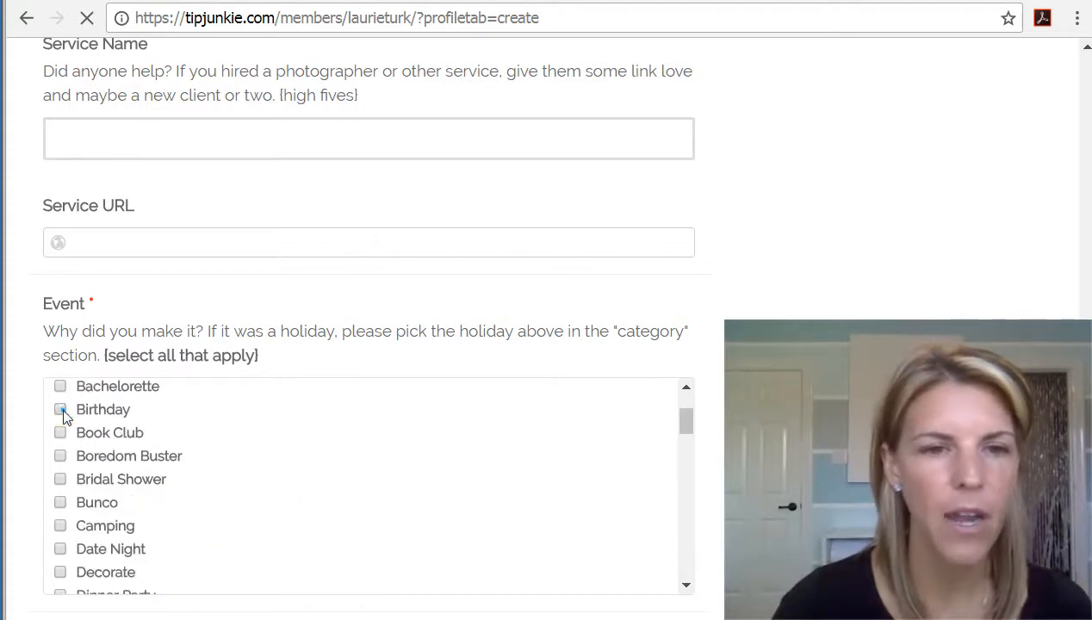
left_click(61, 411)
- Add Party Food, Party Games and Party Favors to the selected events and deselect Party Decorating
scroll(207, 469, "down", 9)
scroll(206, 469, "down", 1)
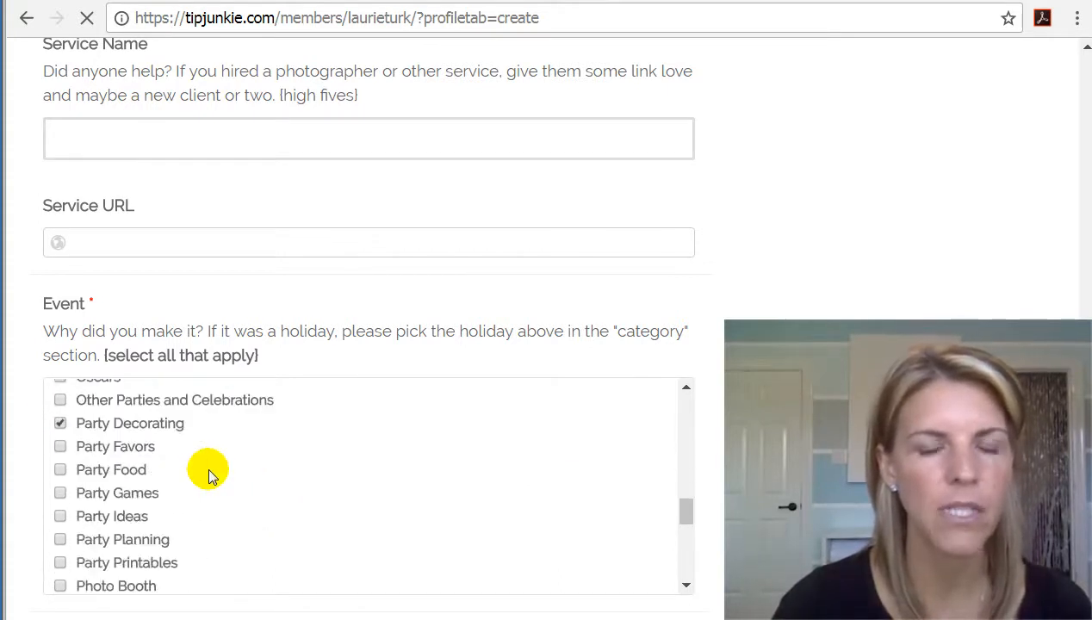
left_click(61, 469)
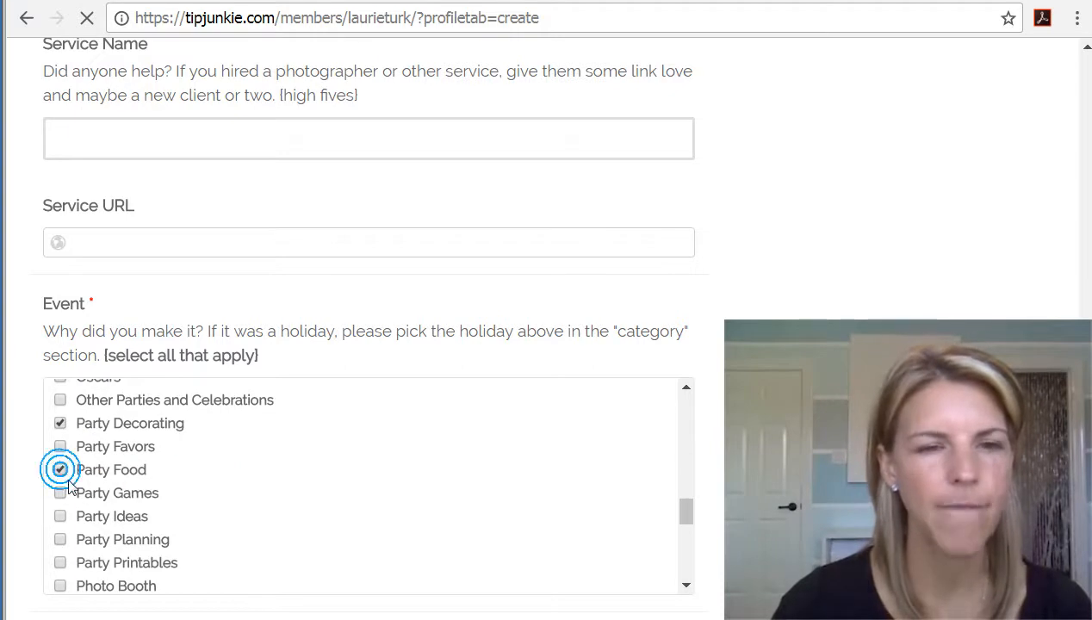
left_click(60, 492)
left_click(60, 422)
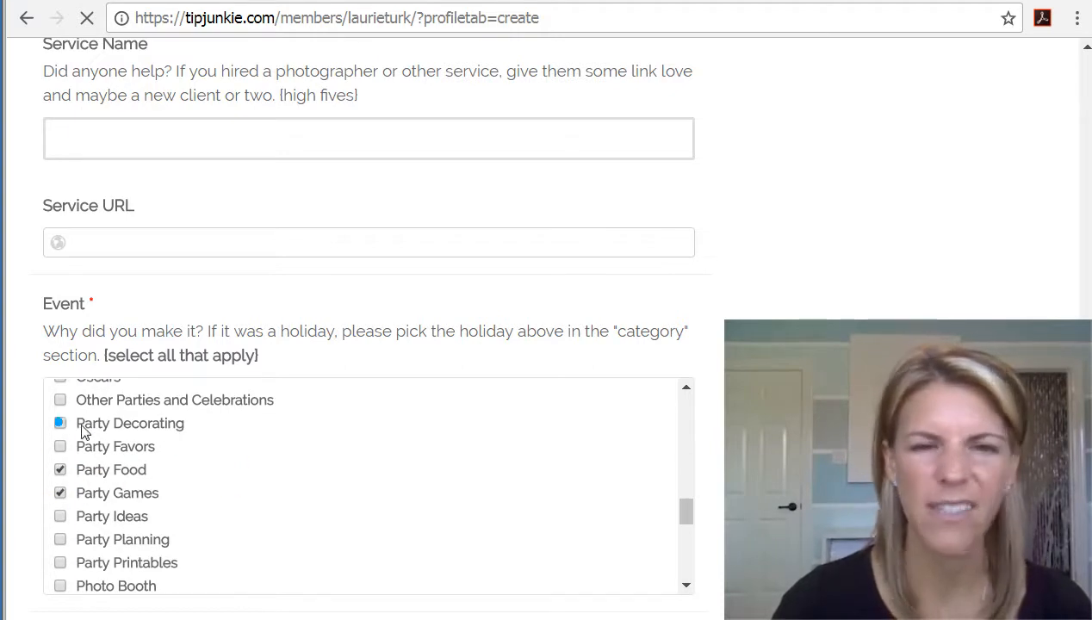
scroll(346, 457, "down", 1)
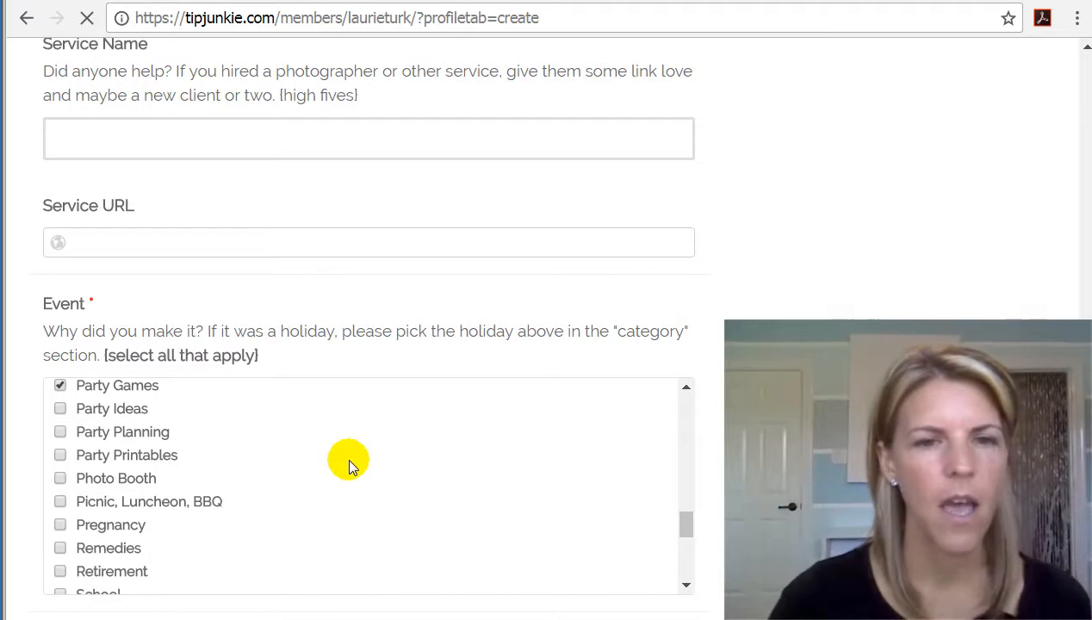
scroll(348, 466, "up", 1)
left_click(58, 446)
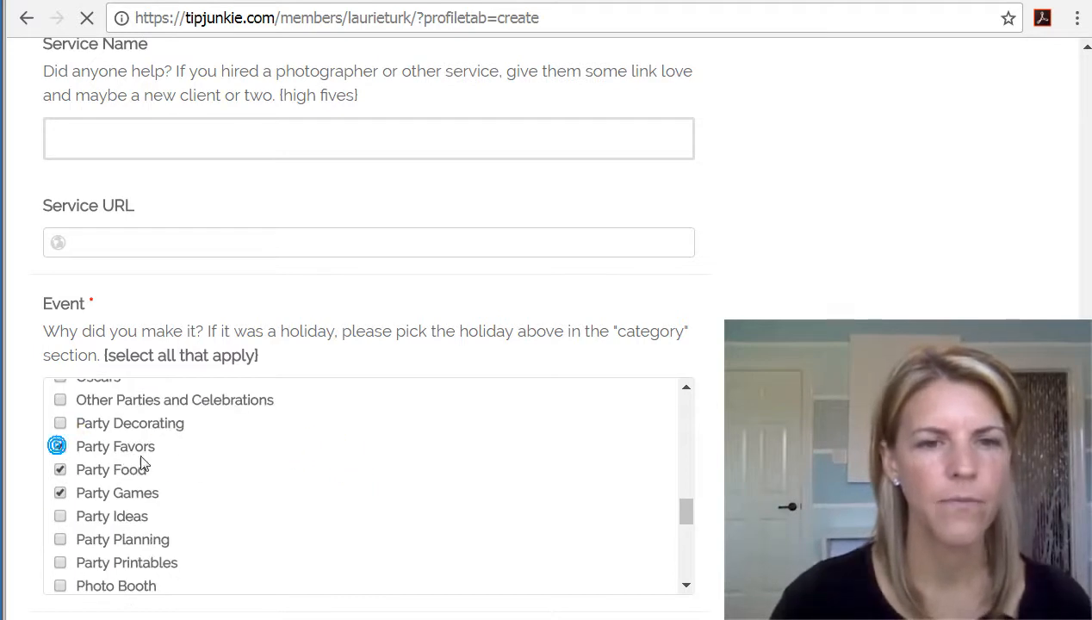
- Set the project's estimated cost to Reasonable
scroll(390, 470, "down", 3)
scroll(620, 482, "down", 4)
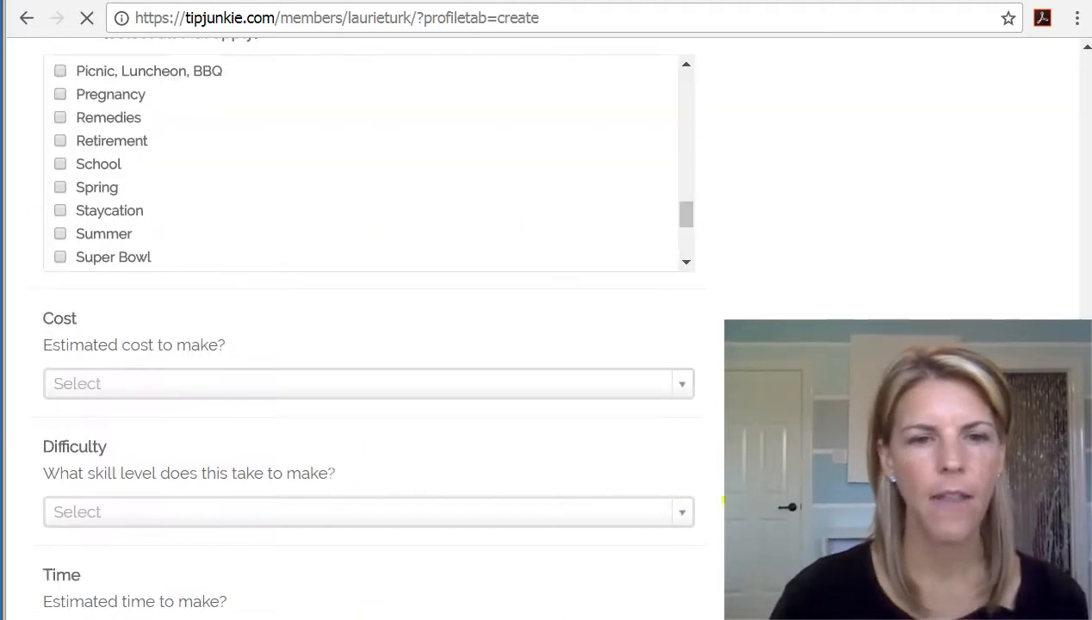
left_click(159, 383)
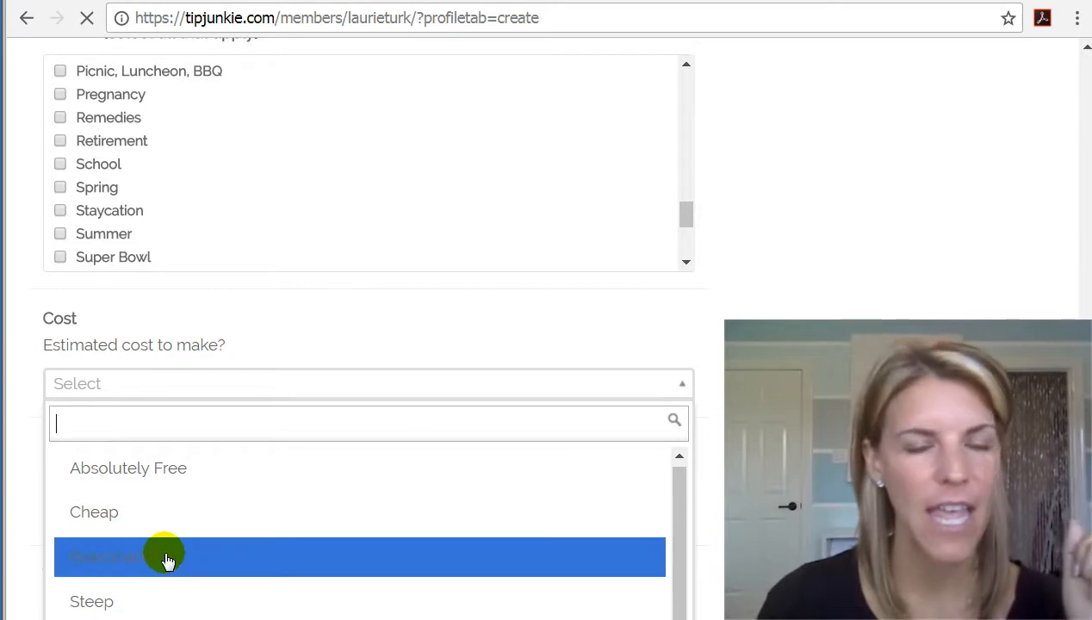
left_click(168, 560)
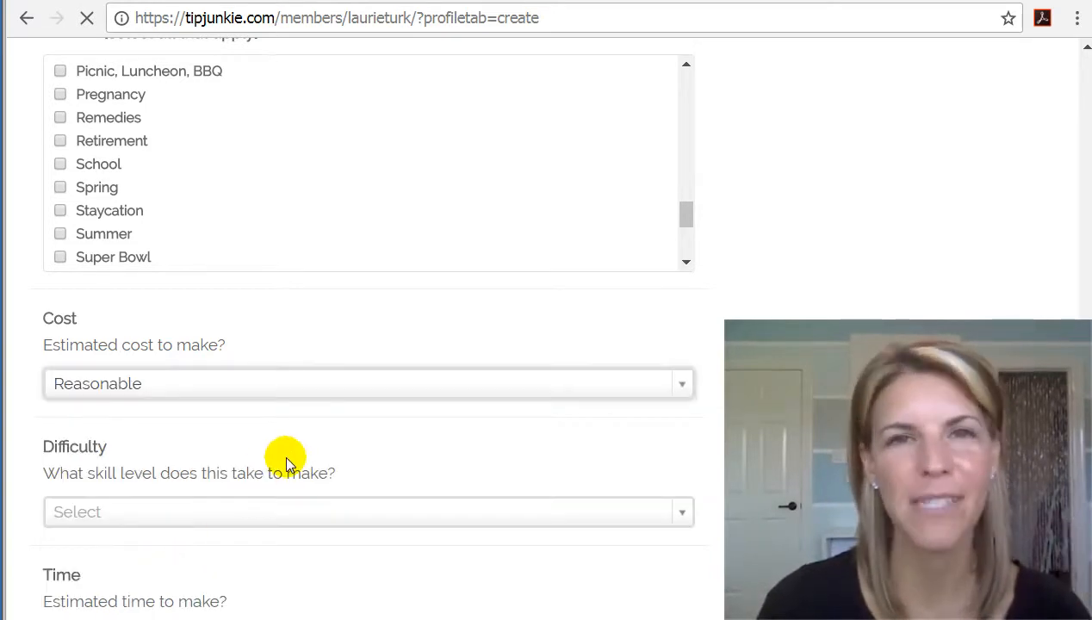
- Set the project's difficulty to Easy and its estimated time to Hours 4
scroll(289, 465, "down", 2)
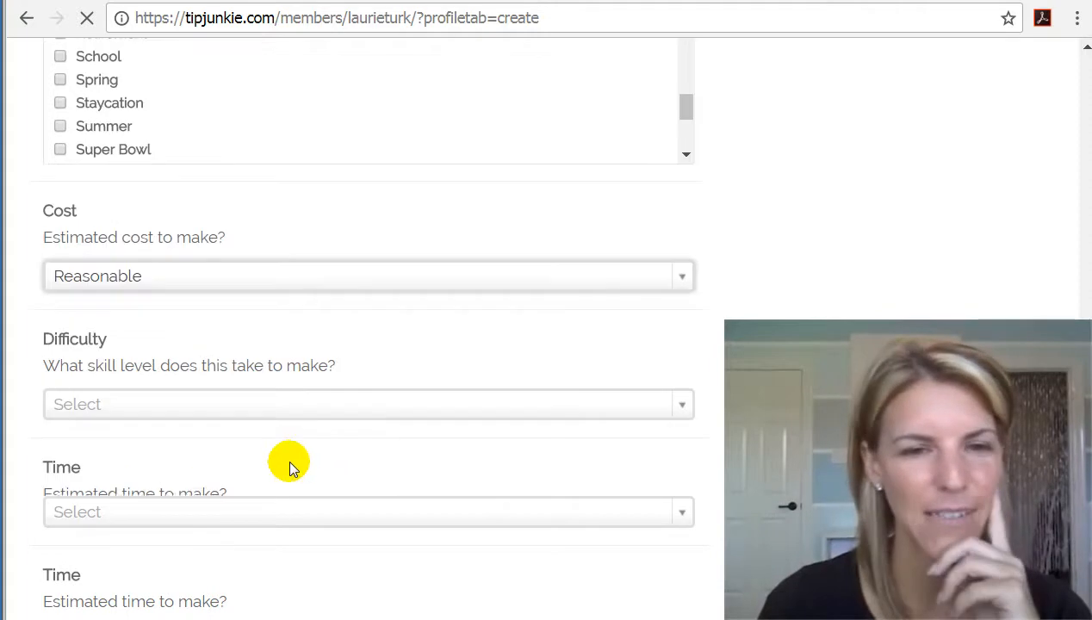
left_click(181, 402)
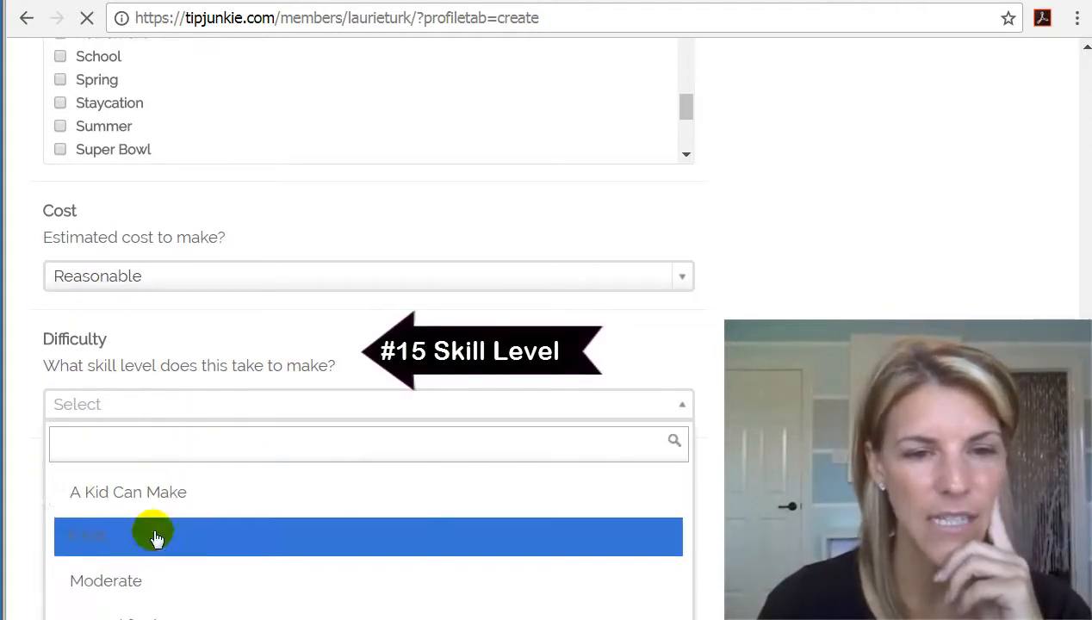
left_click(168, 538)
scroll(219, 495, "down", 2)
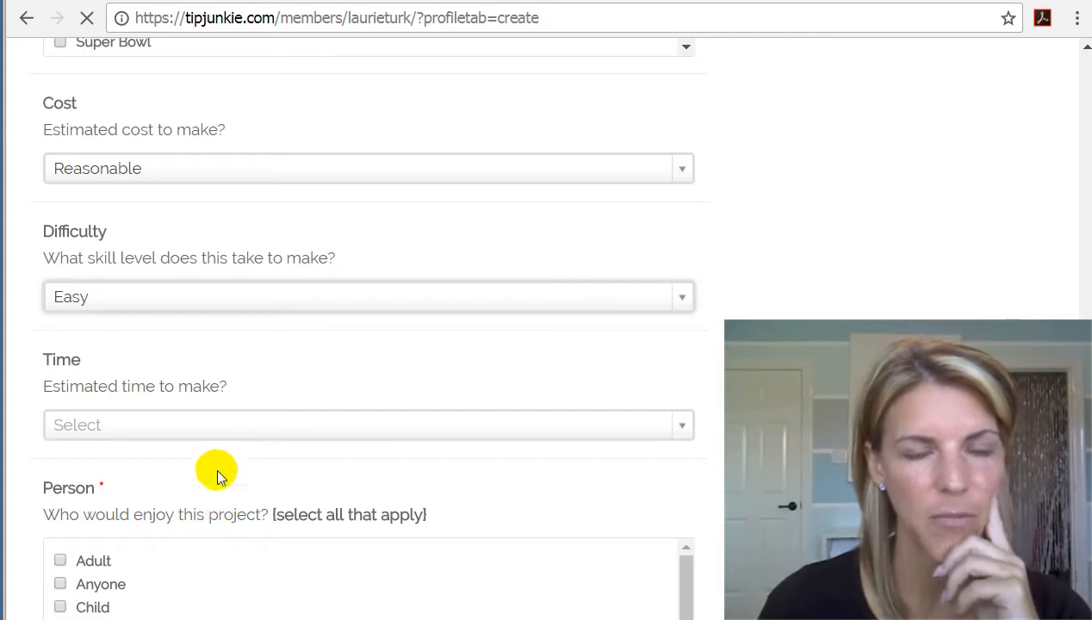
left_click(194, 422)
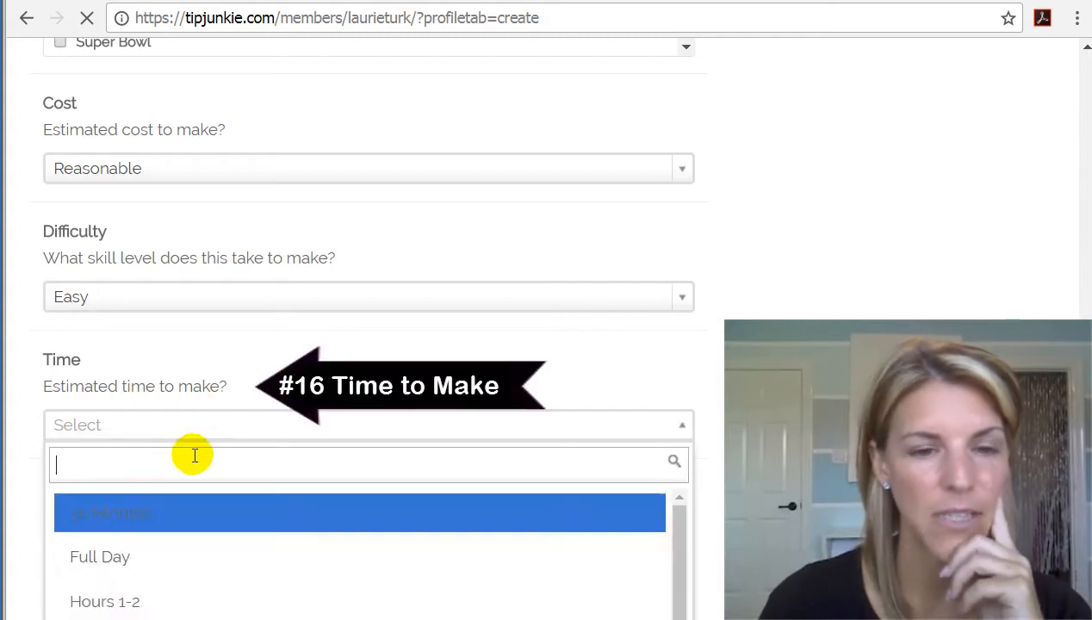
left_click(173, 618)
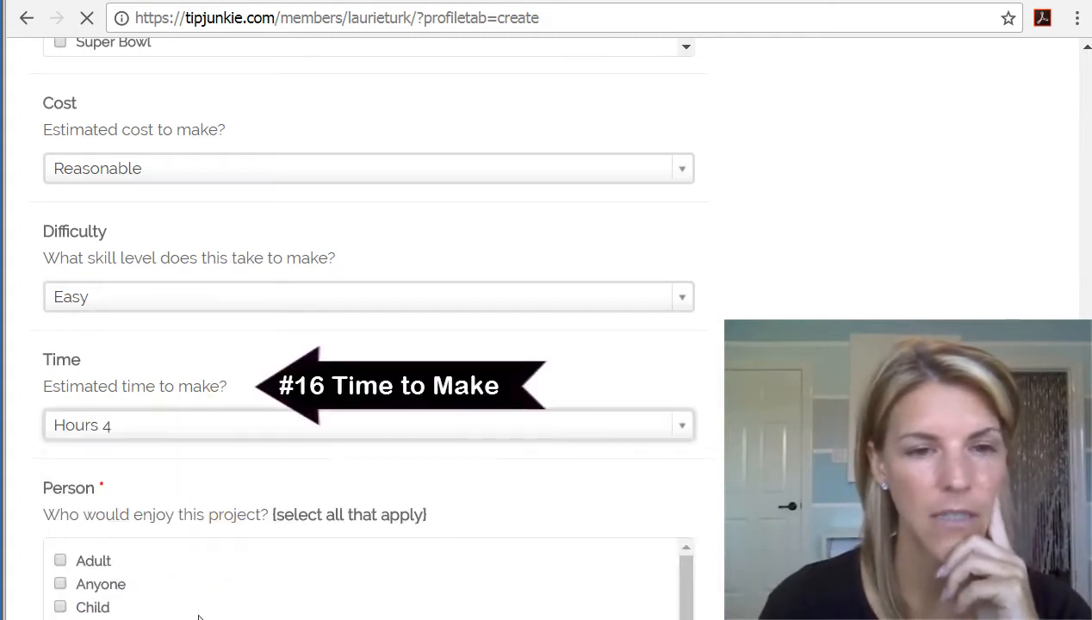
- Select Child and Girl as the people who would enjoy the project
scroll(226, 534, "down", 1)
left_click(80, 546)
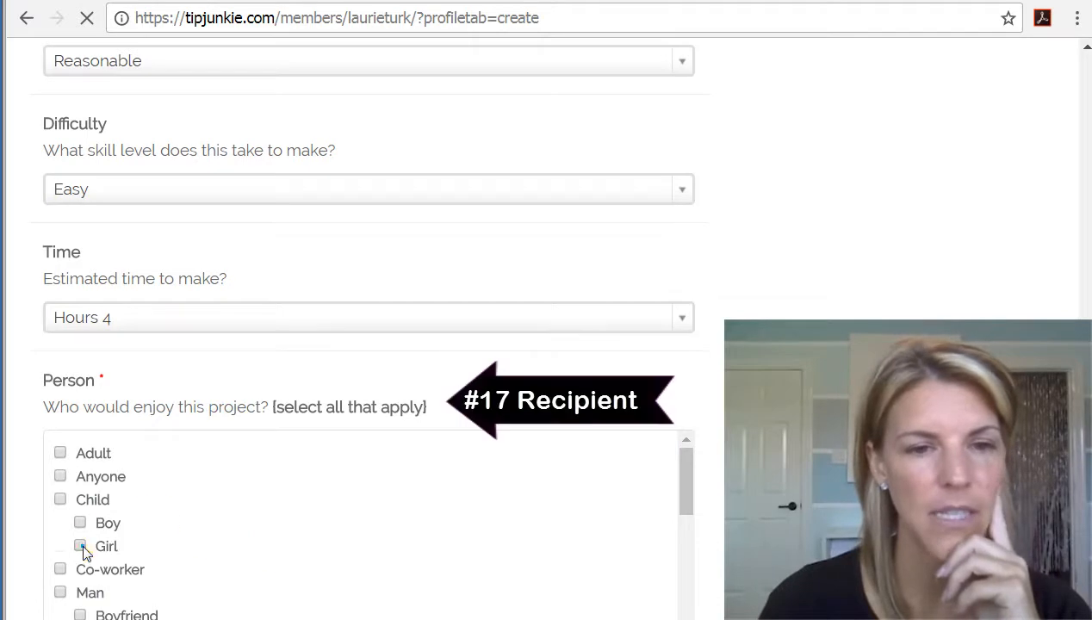
left_click(61, 500)
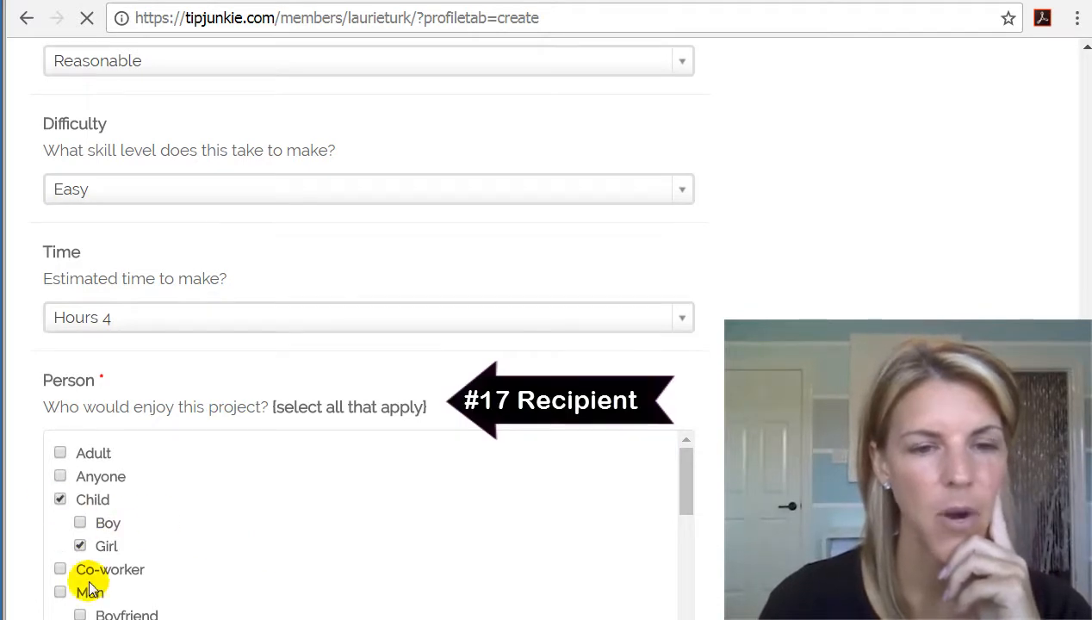
- Select 4-6 years {Preschool} as an age group for the project
scroll(309, 519, "down", 5)
scroll(710, 529, "down", 3)
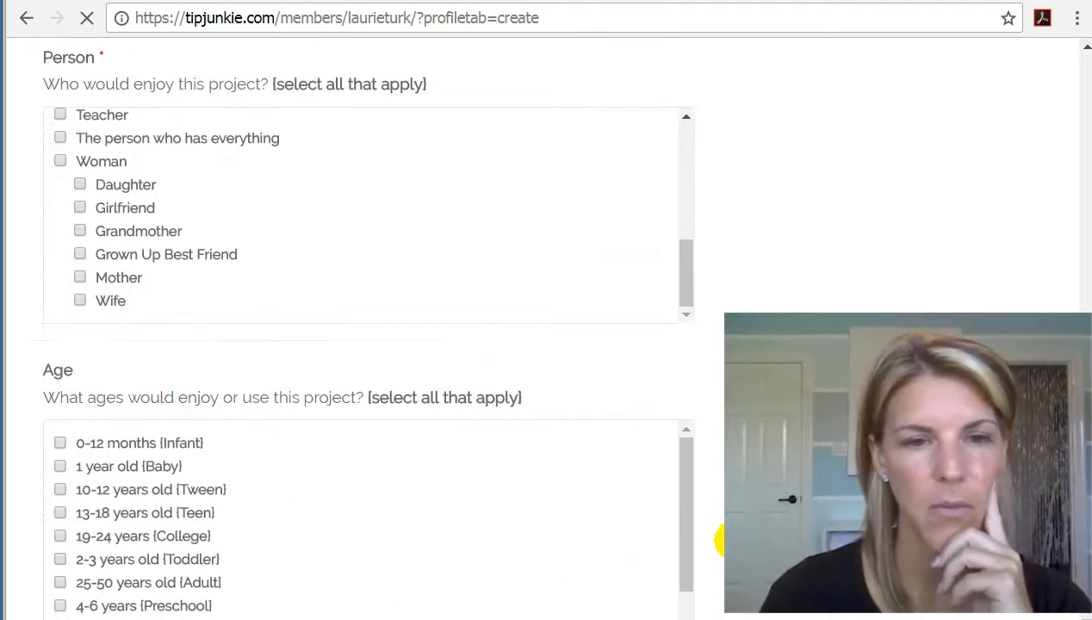
scroll(189, 499, "down", 1)
left_click(61, 567)
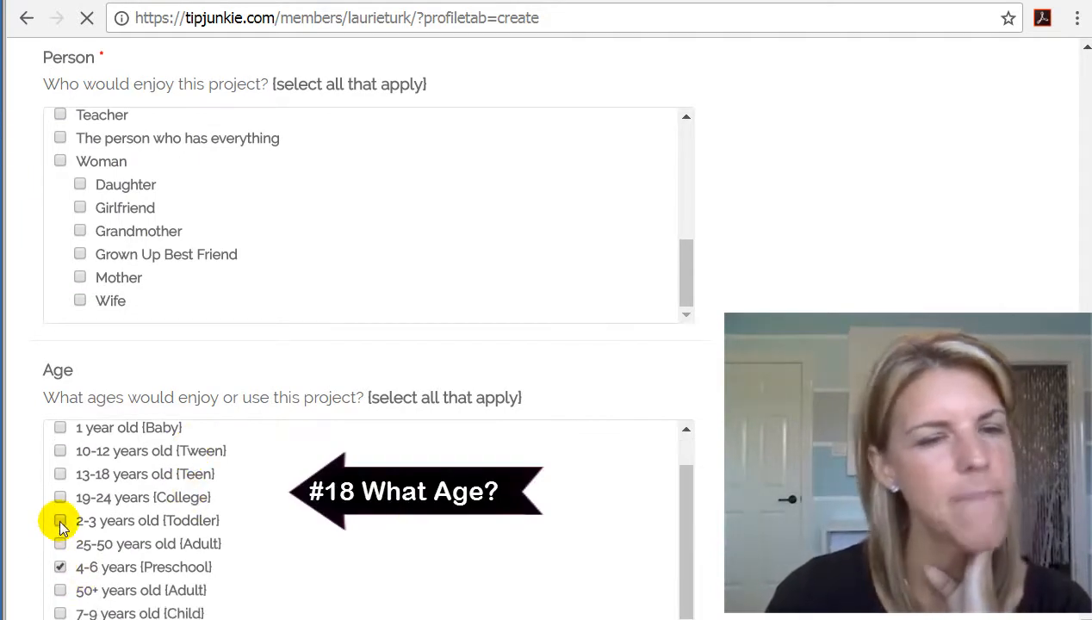
- Add 2-3 years old {Toddler} as an age group, and review and accept the Terms of Use
left_click(60, 520)
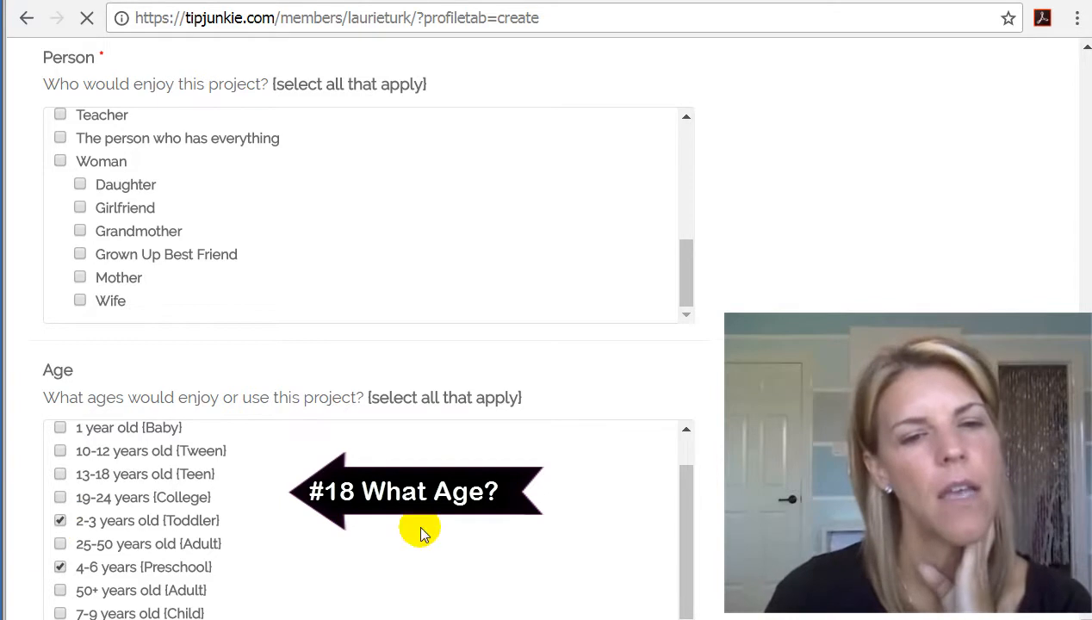
scroll(421, 534, "down", 3)
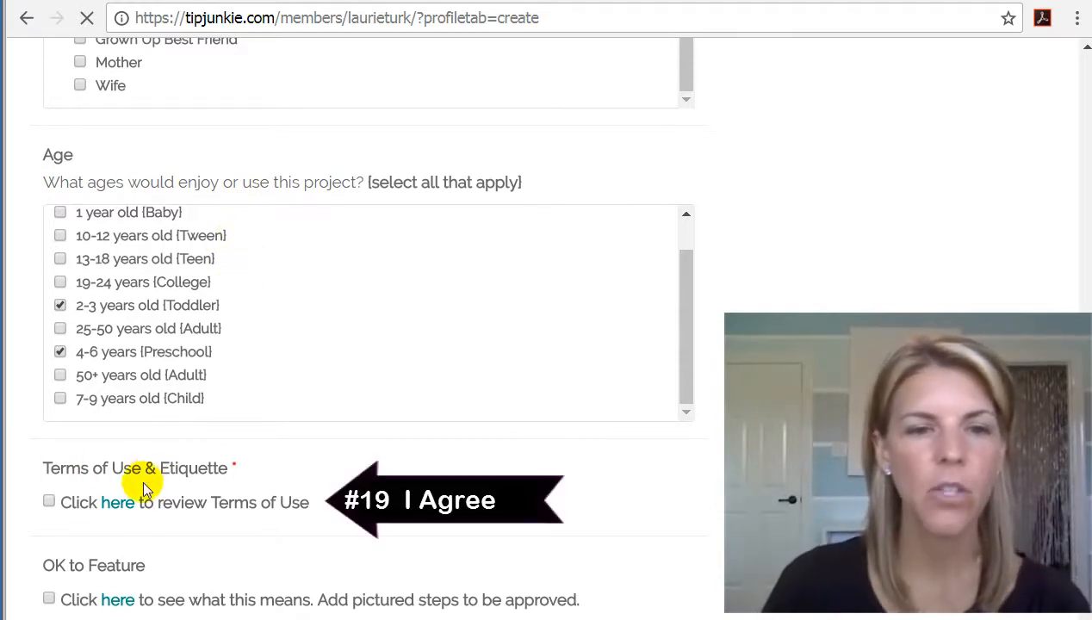
left_click(118, 507)
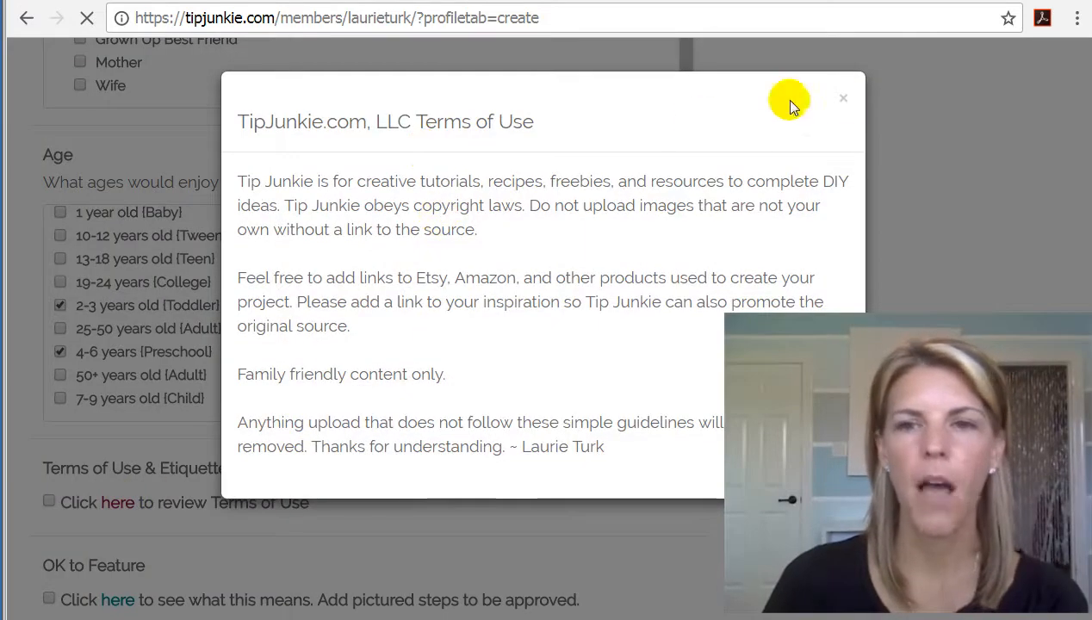
left_click(845, 102)
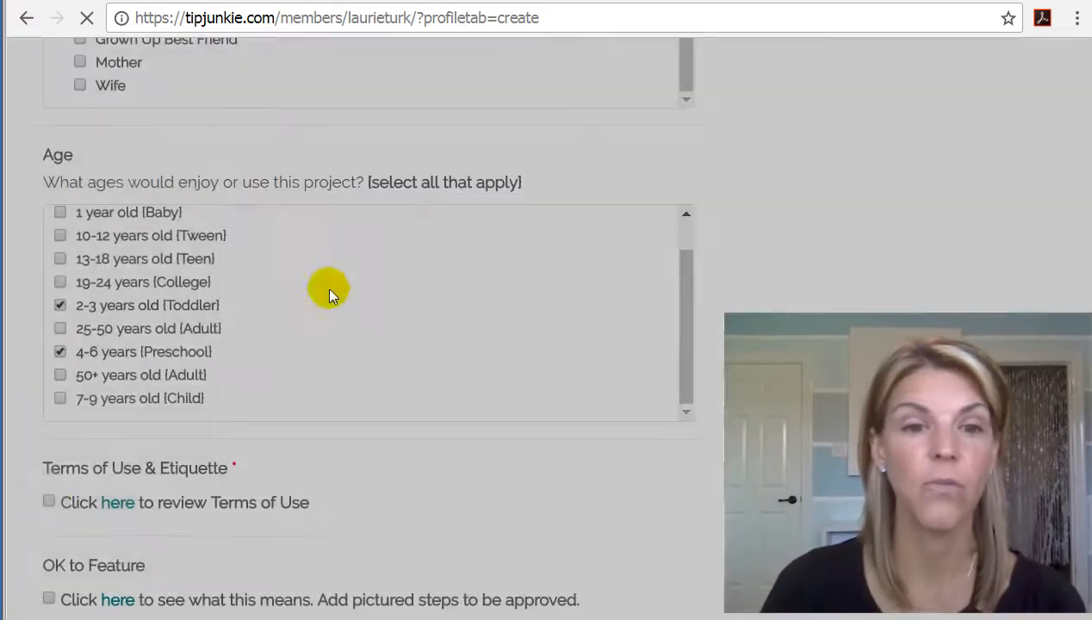
left_click(49, 501)
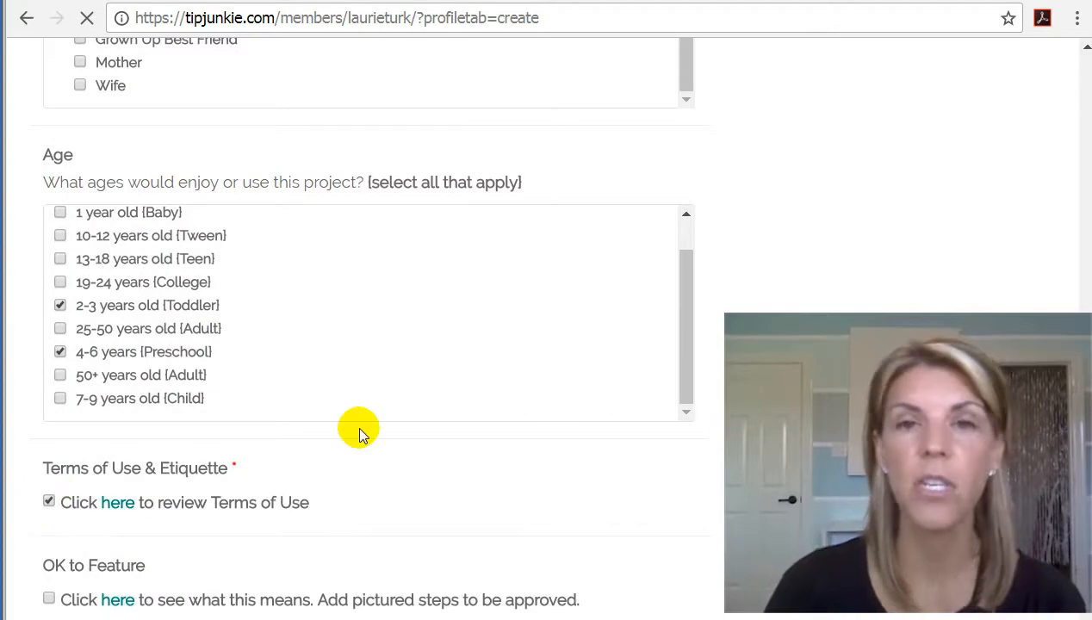
- Review what being featured on TipJunkie.com means and give the project OK to Feature permission
scroll(349, 444, "down", 1)
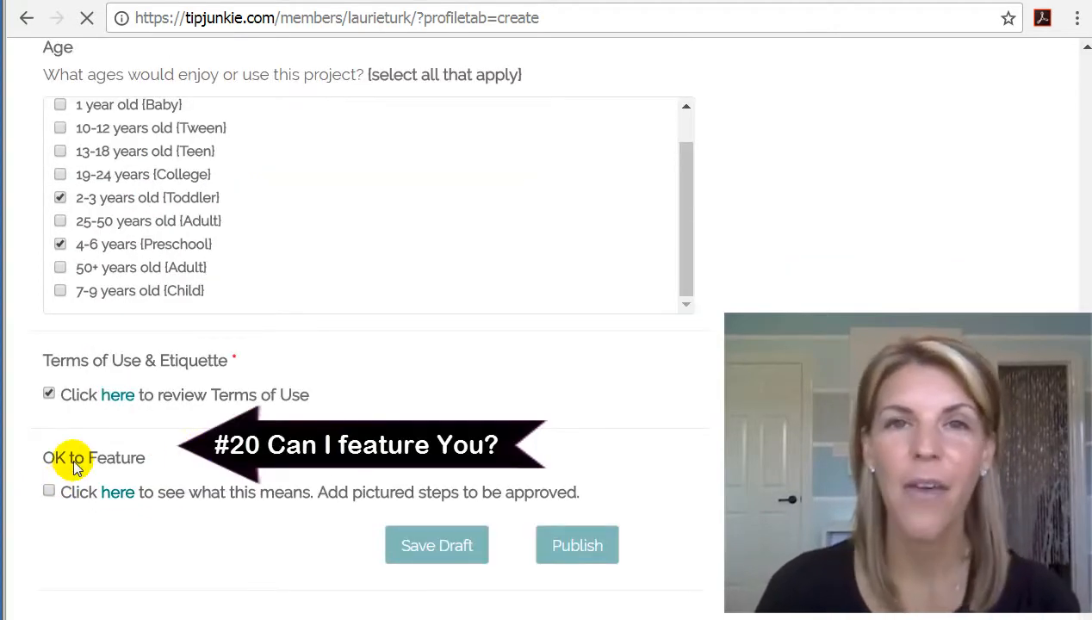
left_click(118, 493)
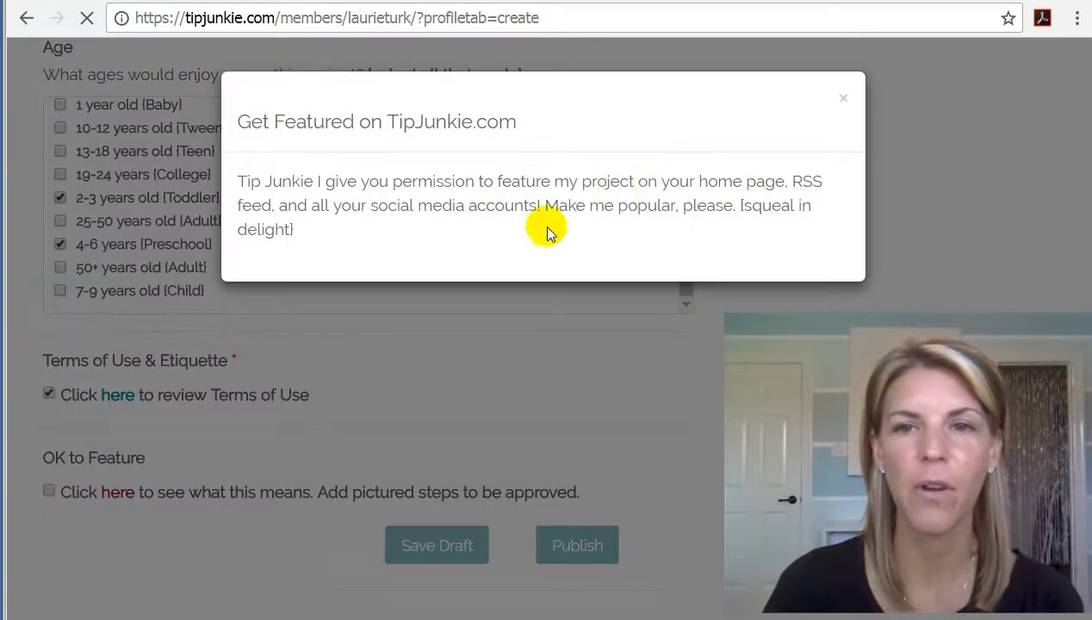
left_click(843, 102)
left_click_drag(592, 495, 317, 489)
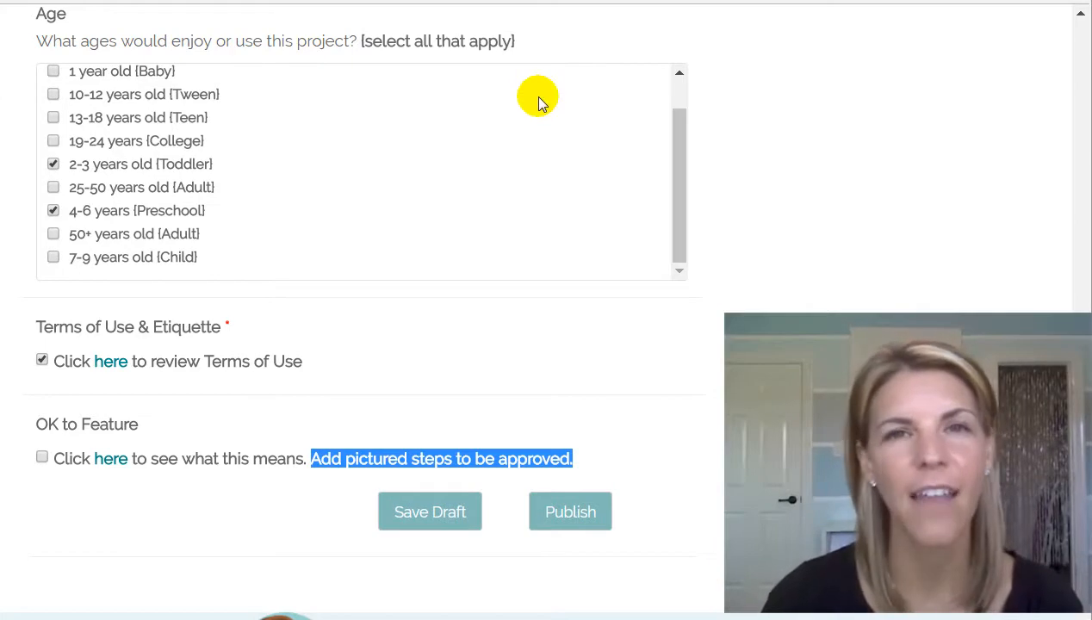
left_click(43, 457)
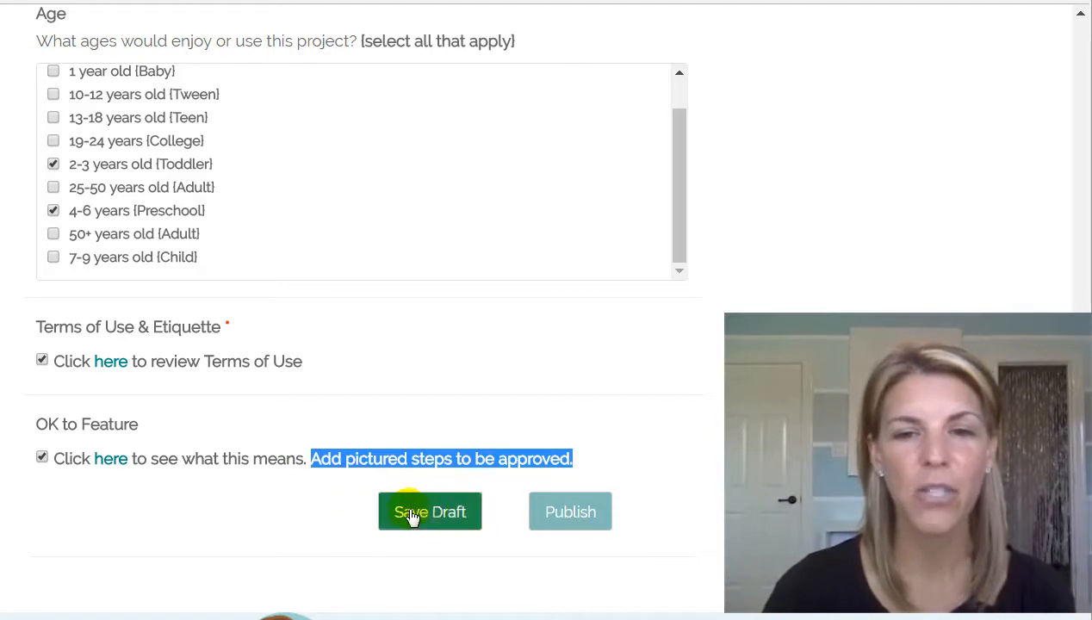
- Save the project as a draft and reopen the Doc McStuffins birthday party project from the drafts for editing
left_click(440, 515)
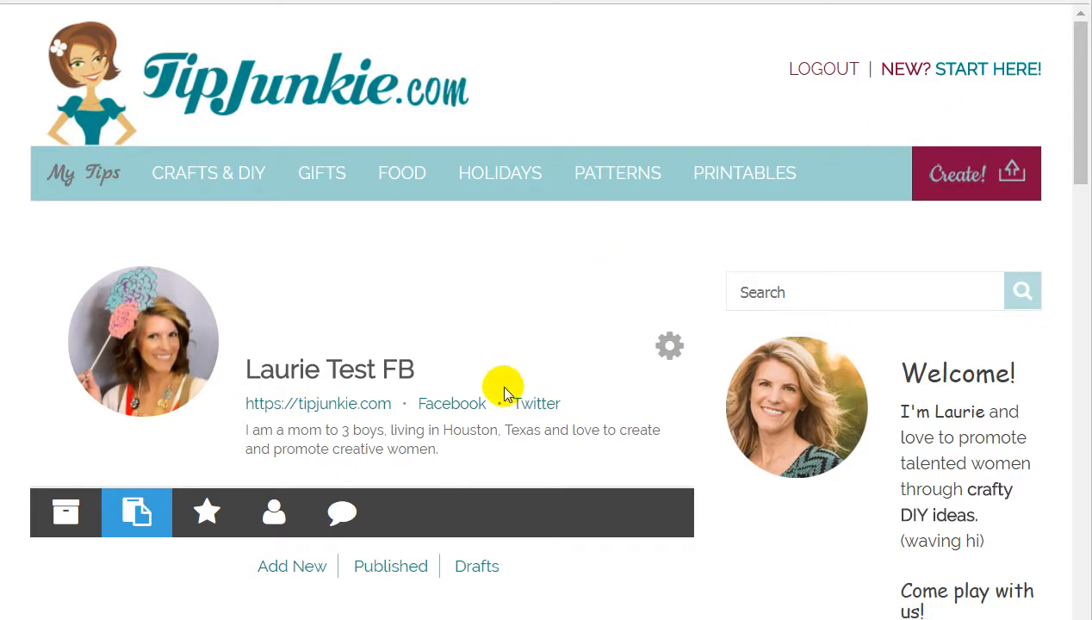
left_click_drag(1083, 100, 1083, 153)
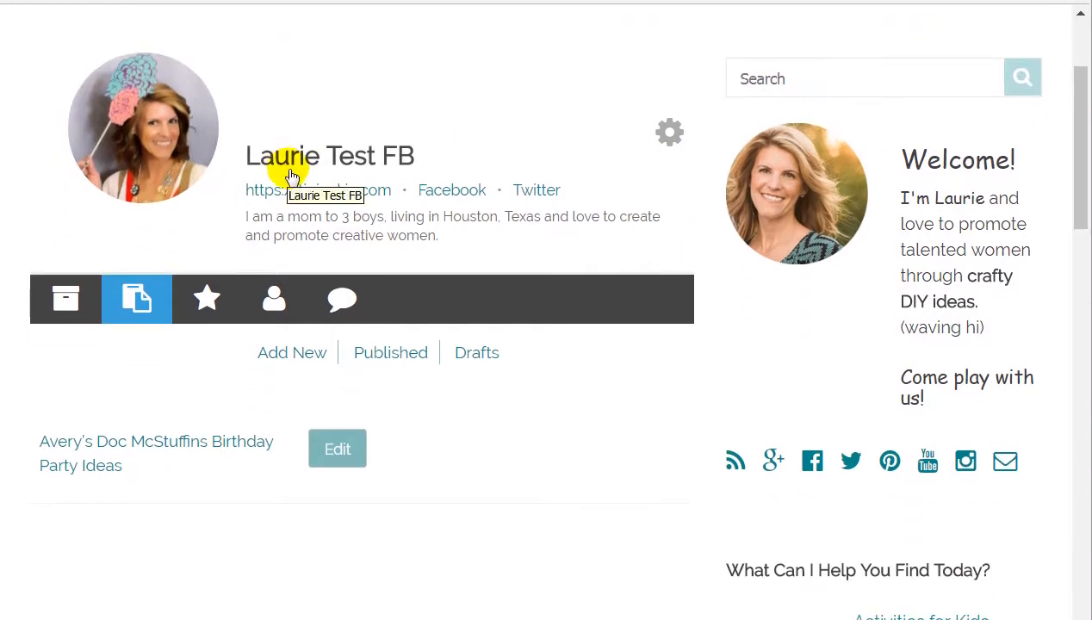
left_click(133, 301)
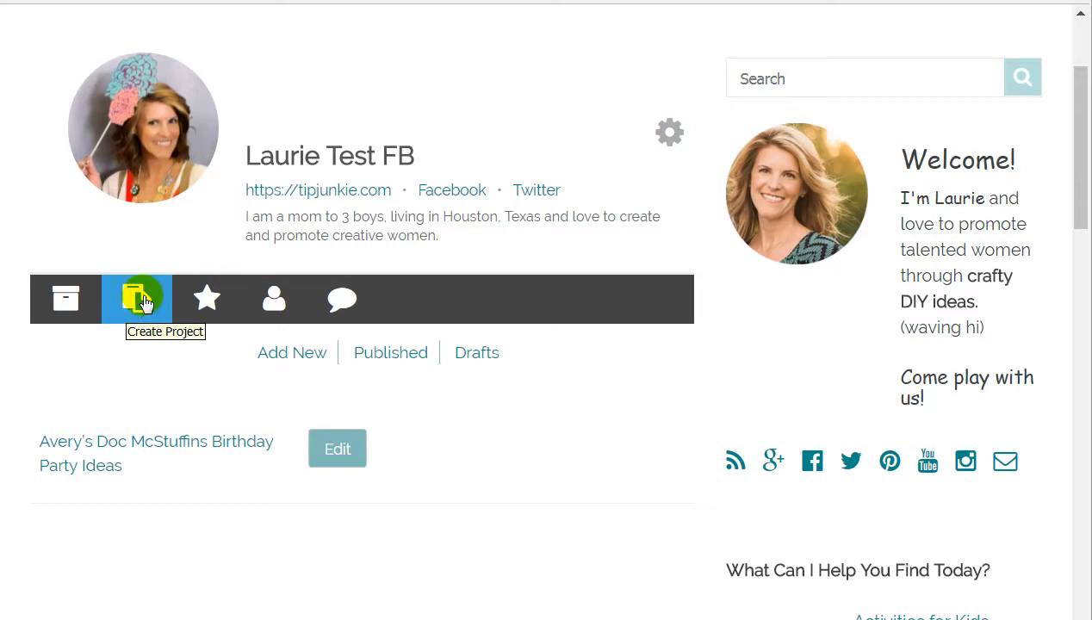
left_click(474, 355)
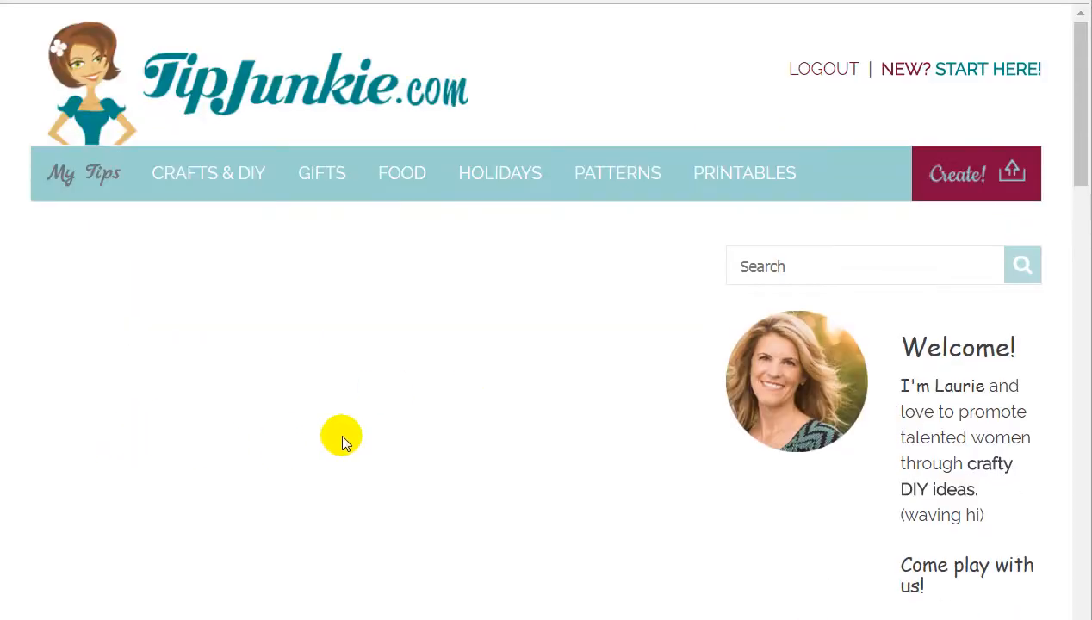
scroll(484, 324, "down", 1)
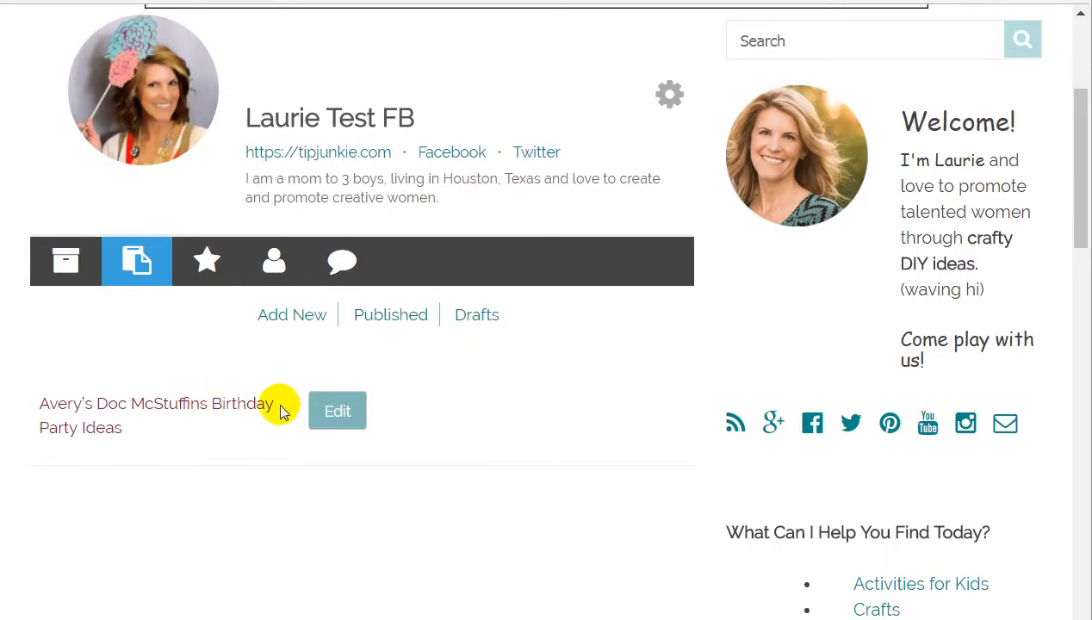
left_click(345, 414)
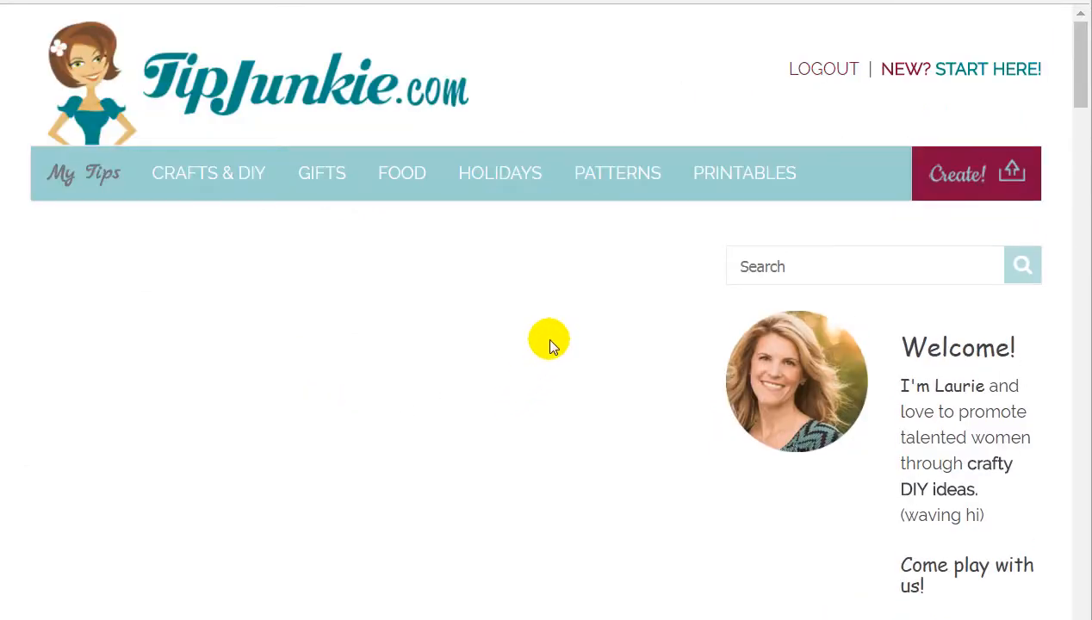
- Review the reopened draft from the title and introduction through the materials, pictured steps, source, event and cost to the feature permission
scroll(564, 327, "down", 3)
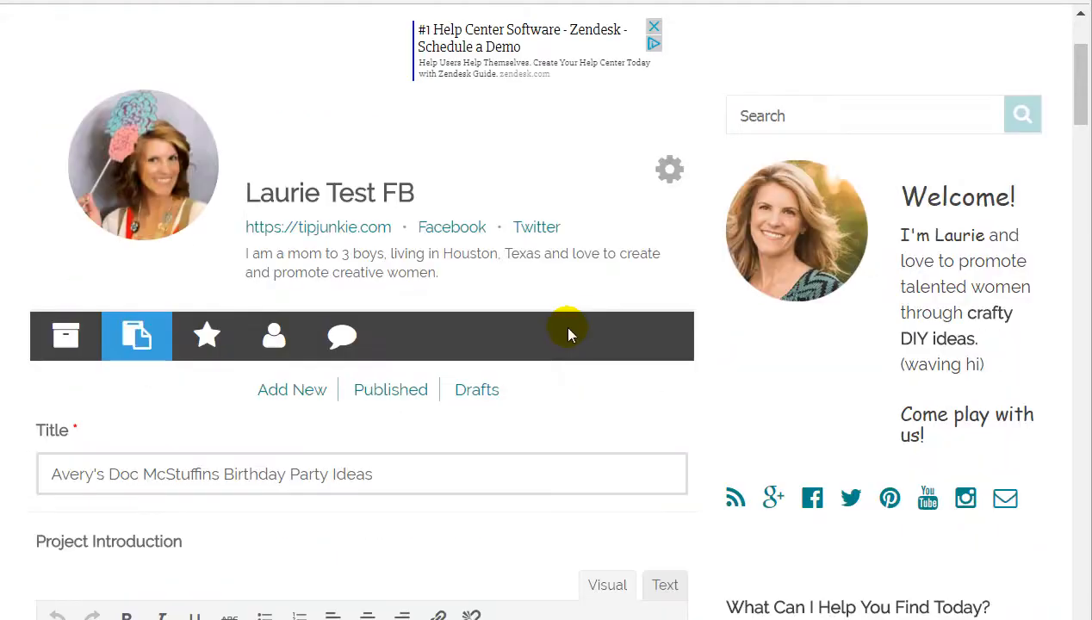
scroll(567, 329, "down", 5)
scroll(568, 327, "down", 3)
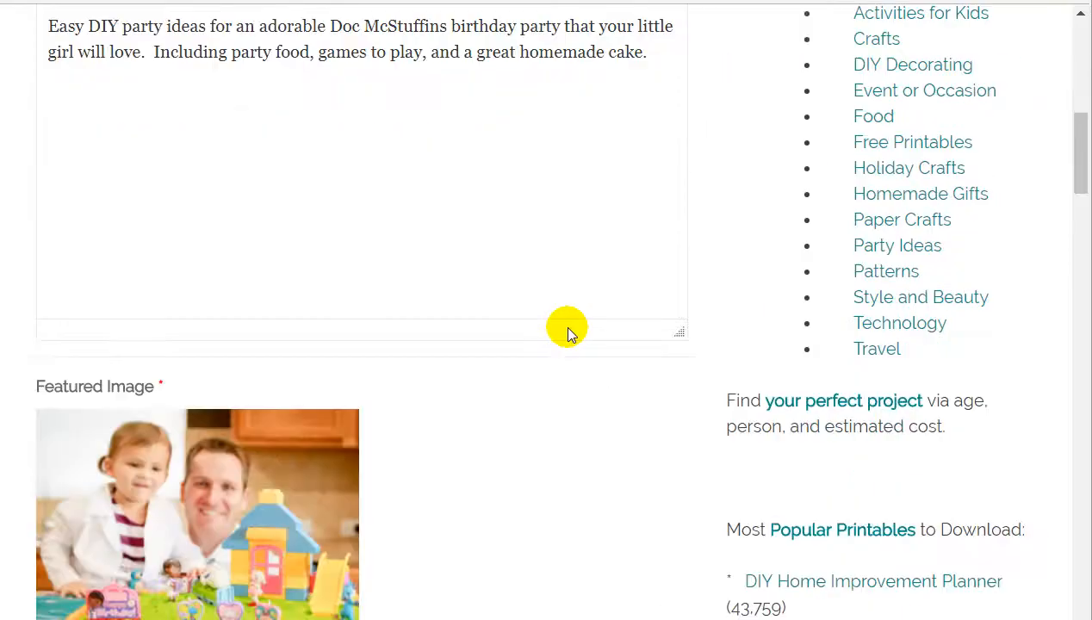
left_click(651, 51)
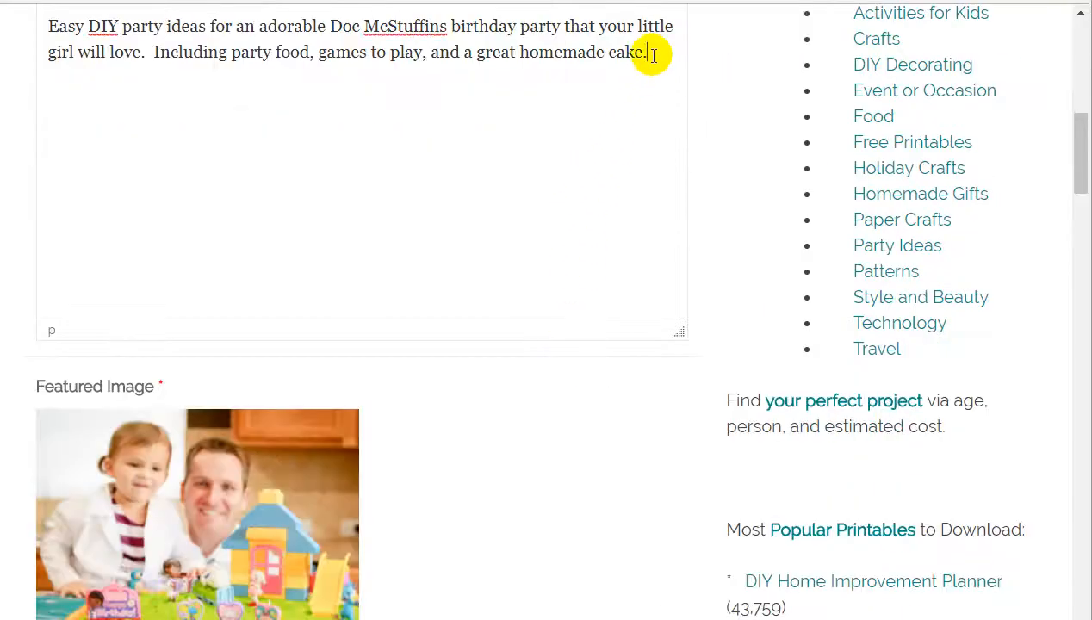
scroll(388, 241, "up", 3)
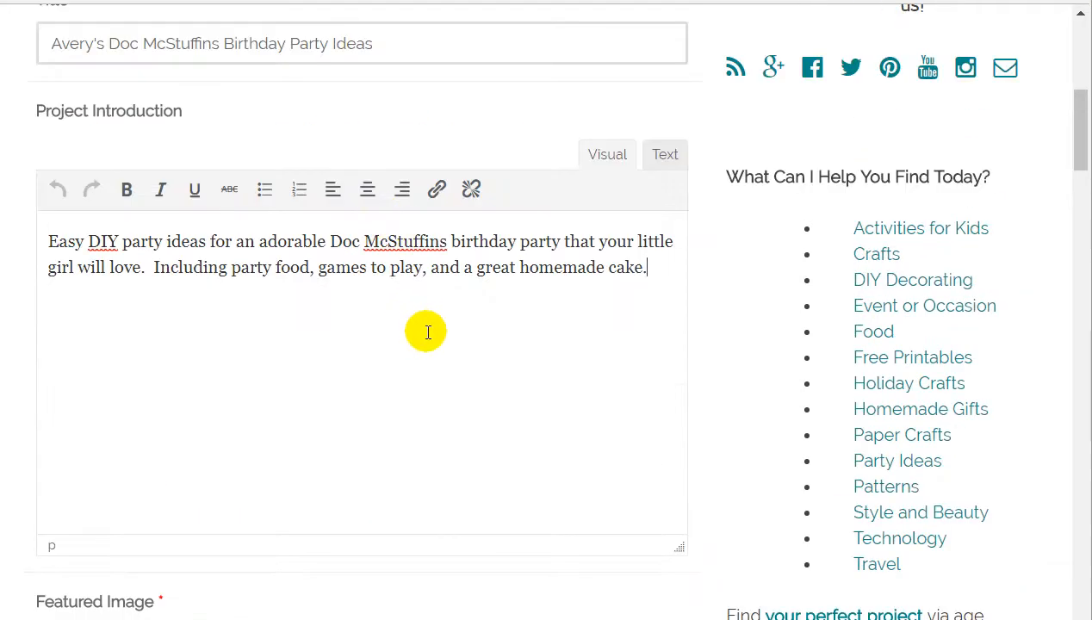
scroll(453, 336, "down", 5)
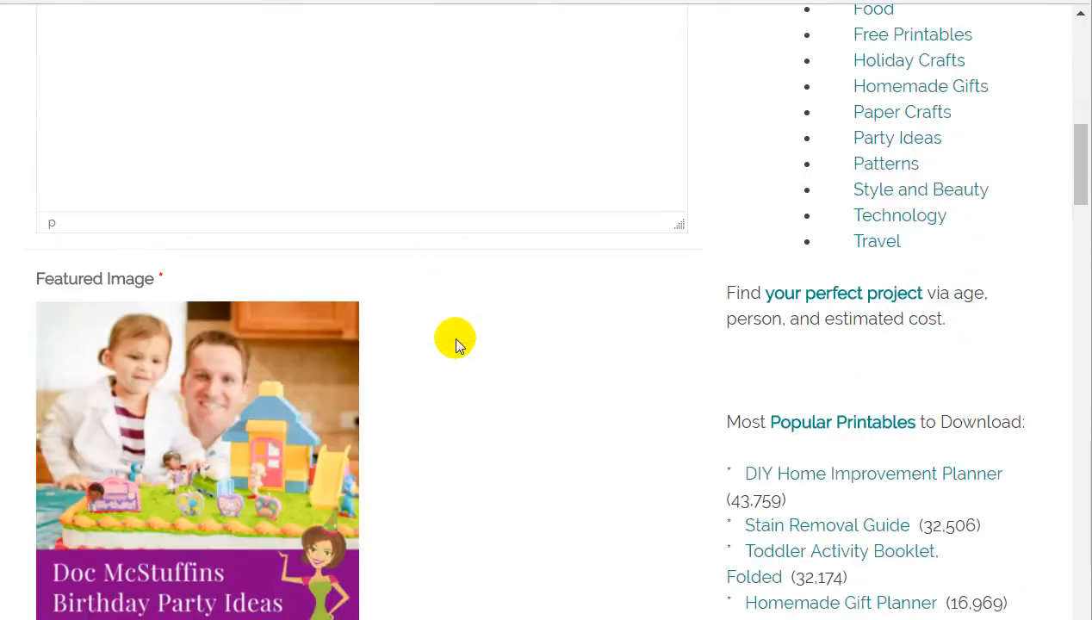
scroll(456, 342, "down", 7)
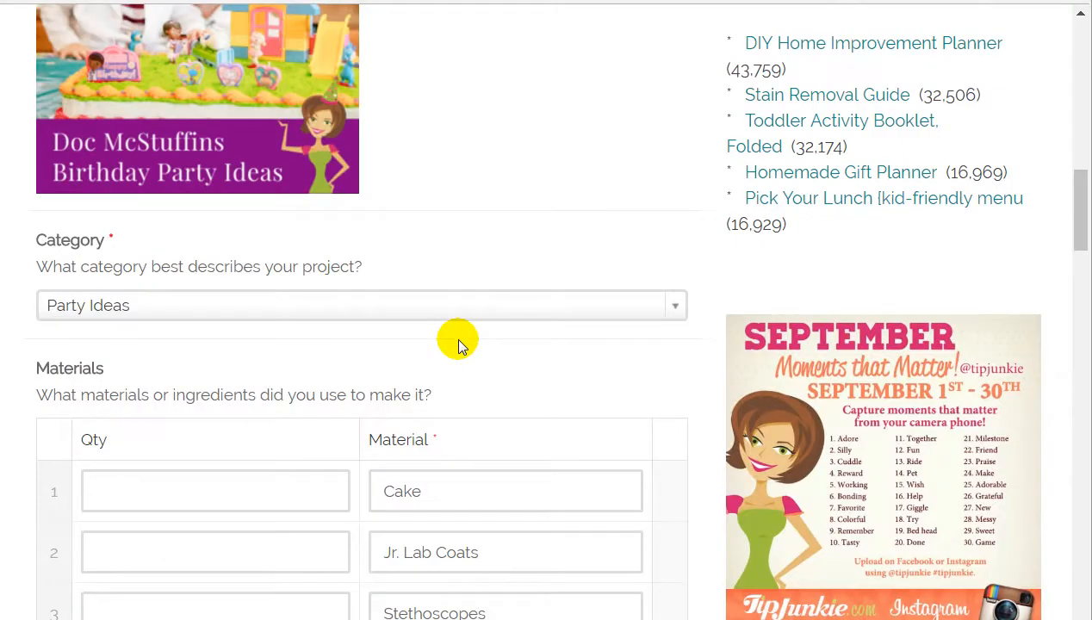
scroll(465, 340, "down", 3)
scroll(470, 339, "down", 8)
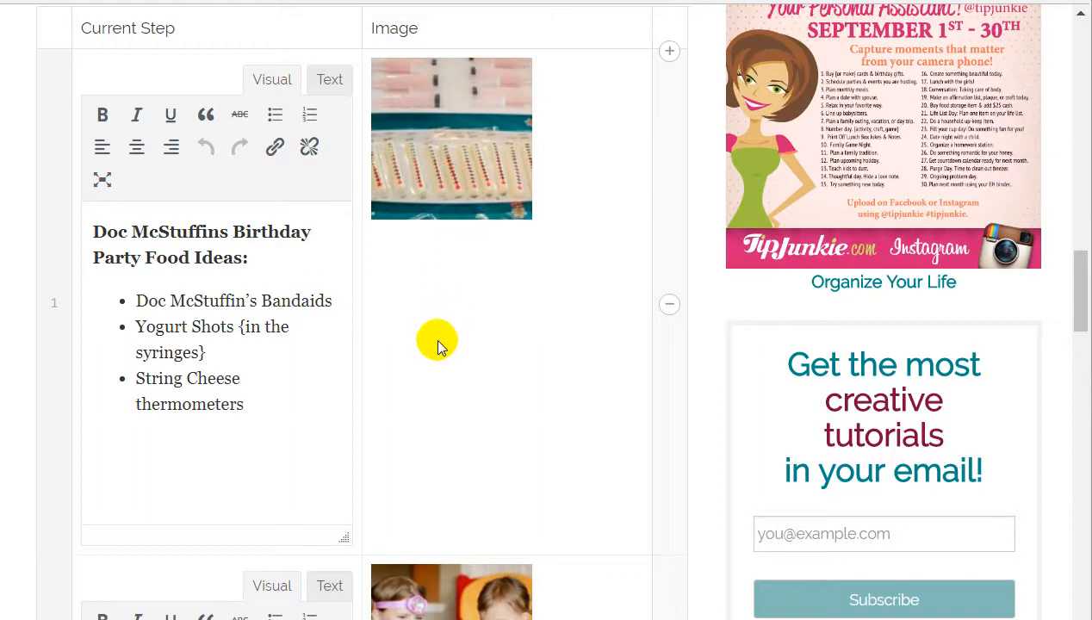
scroll(437, 343, "down", 2)
scroll(436, 343, "down", 5)
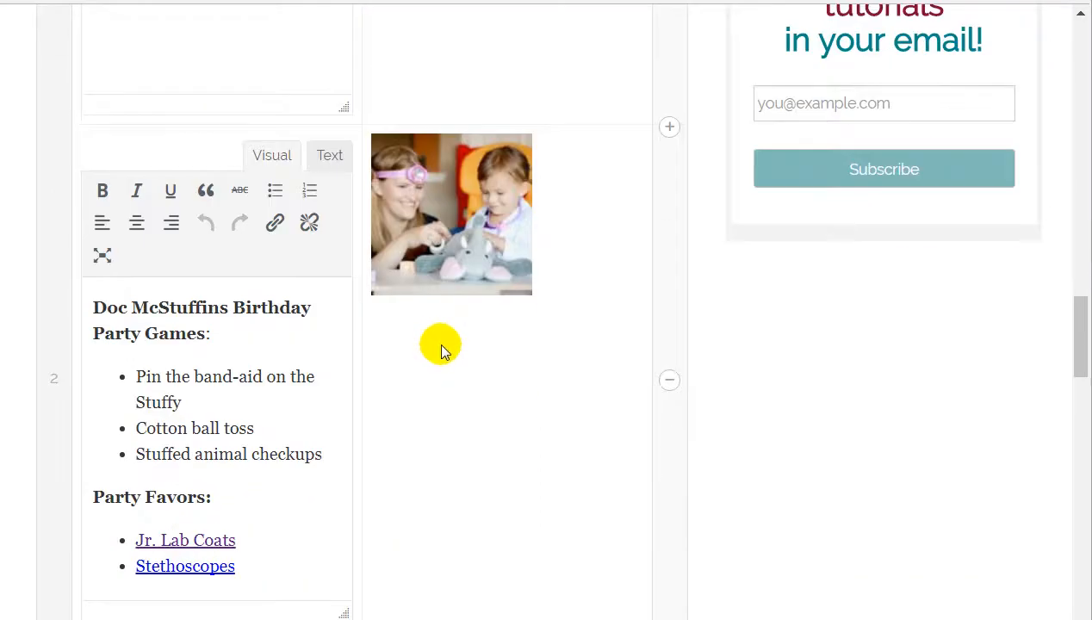
scroll(440, 348, "down", 6)
scroll(437, 353, "down", 13)
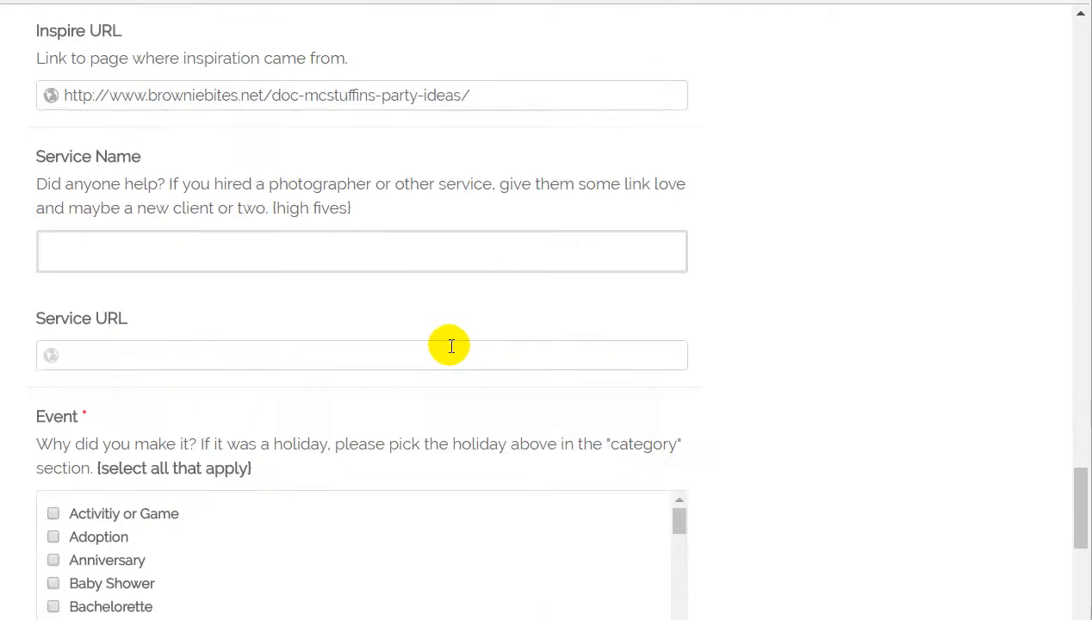
scroll(447, 346, "down", 13)
scroll(1074, 551, "down", 1)
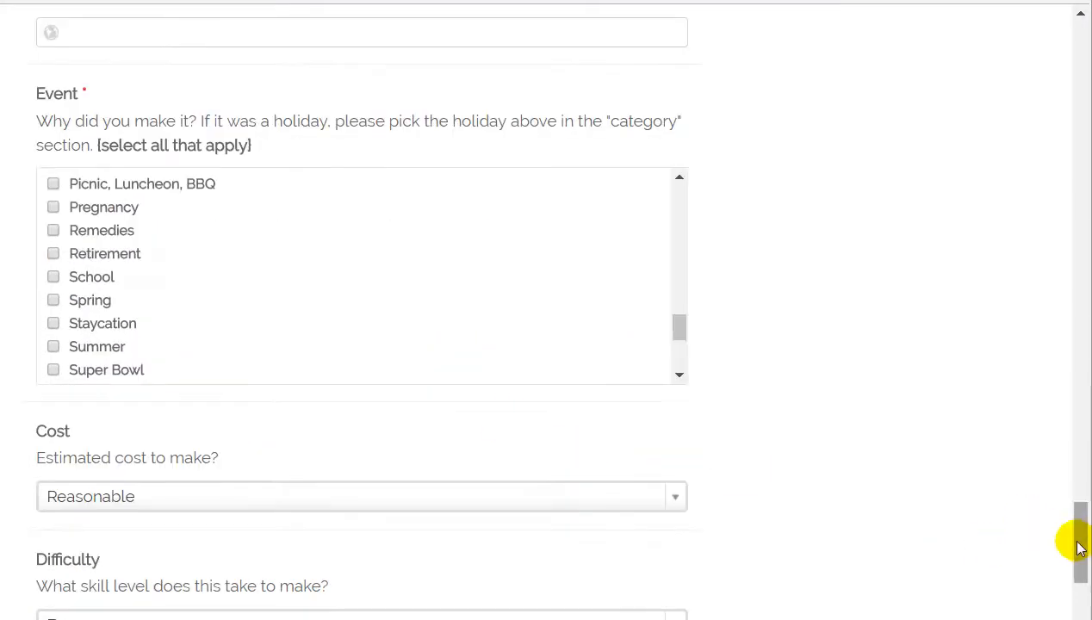
scroll(1075, 538, "down", 15)
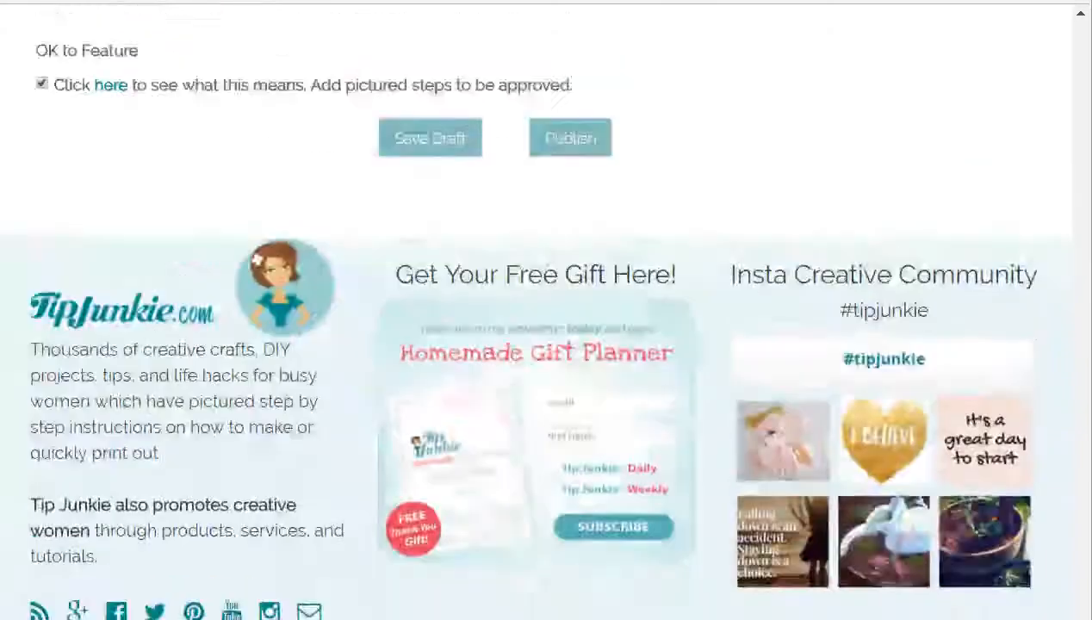
- Publish the project and open the Doc McStuffins birthday party page from the project list
scroll(650, 336, "up", 3)
left_click(570, 401)
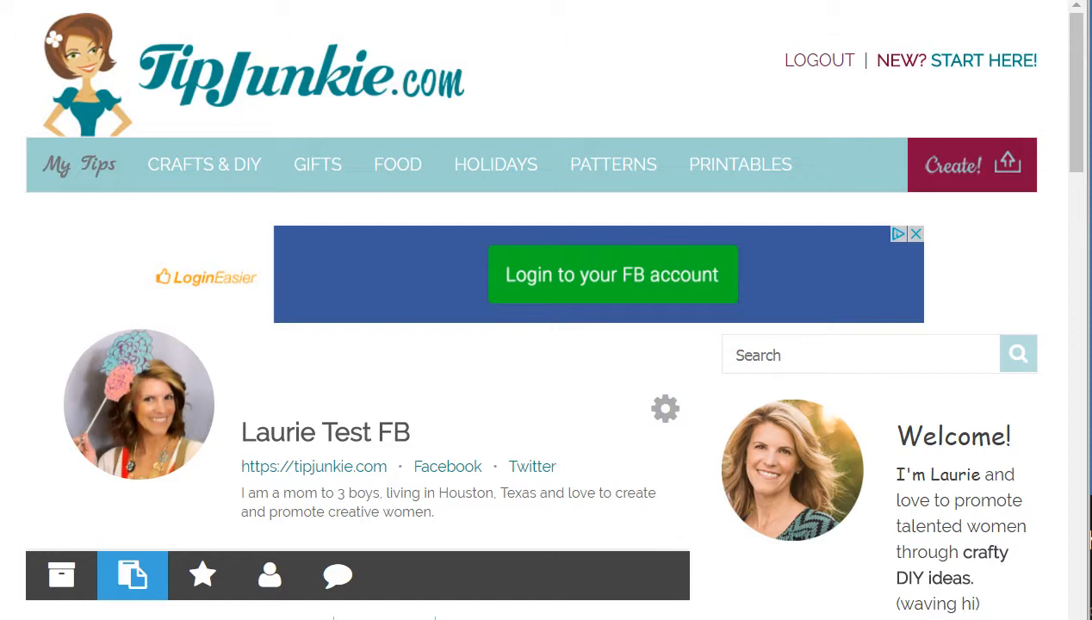
scroll(481, 305, "down", 4)
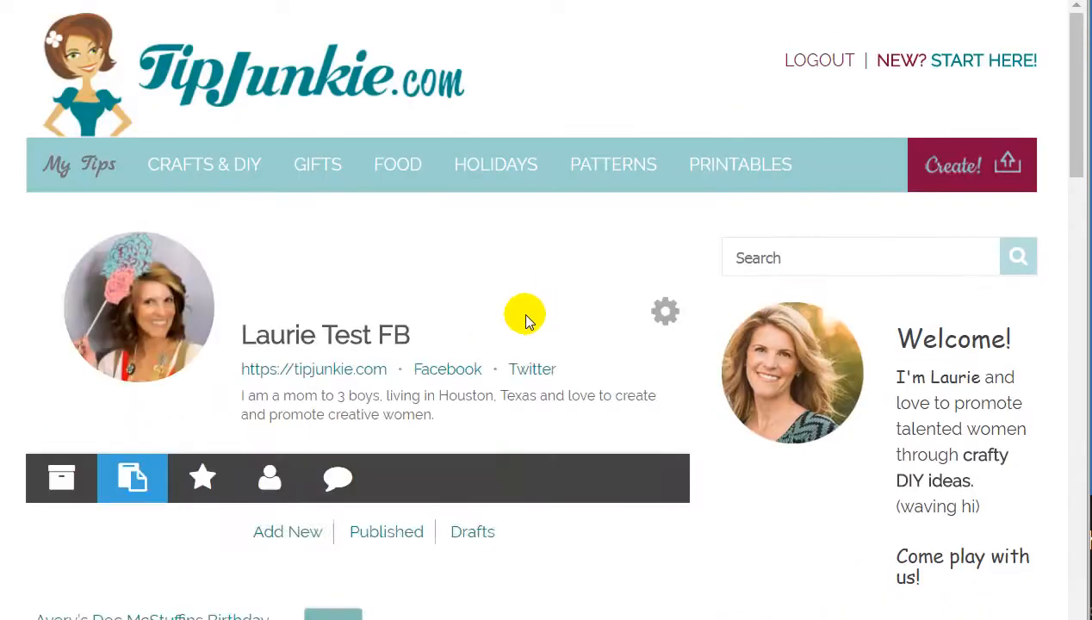
scroll(470, 360, "down", 5)
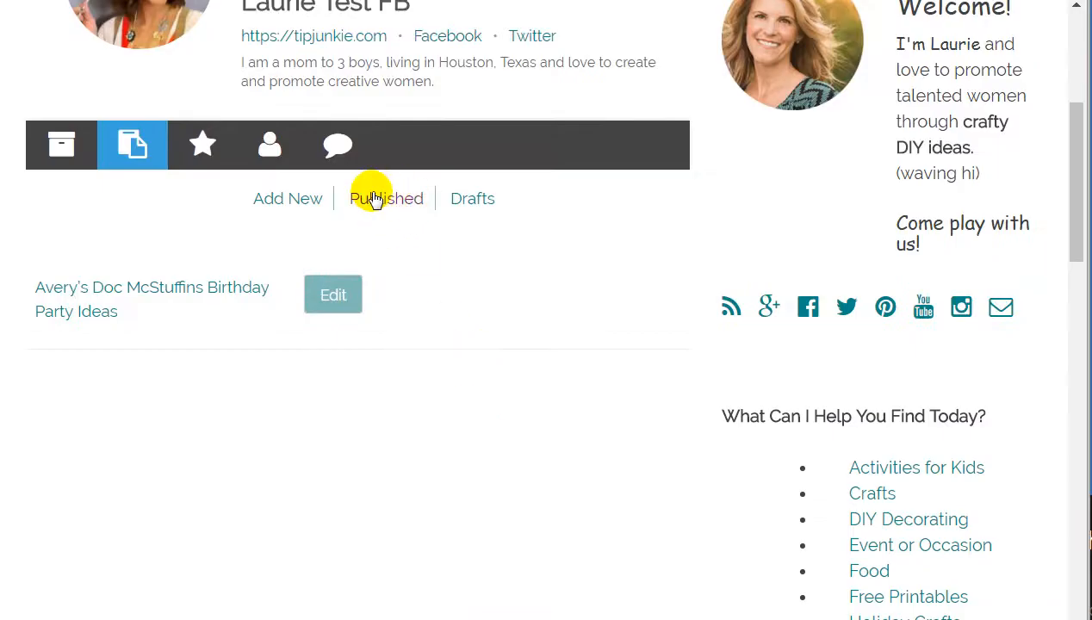
left_click(136, 293)
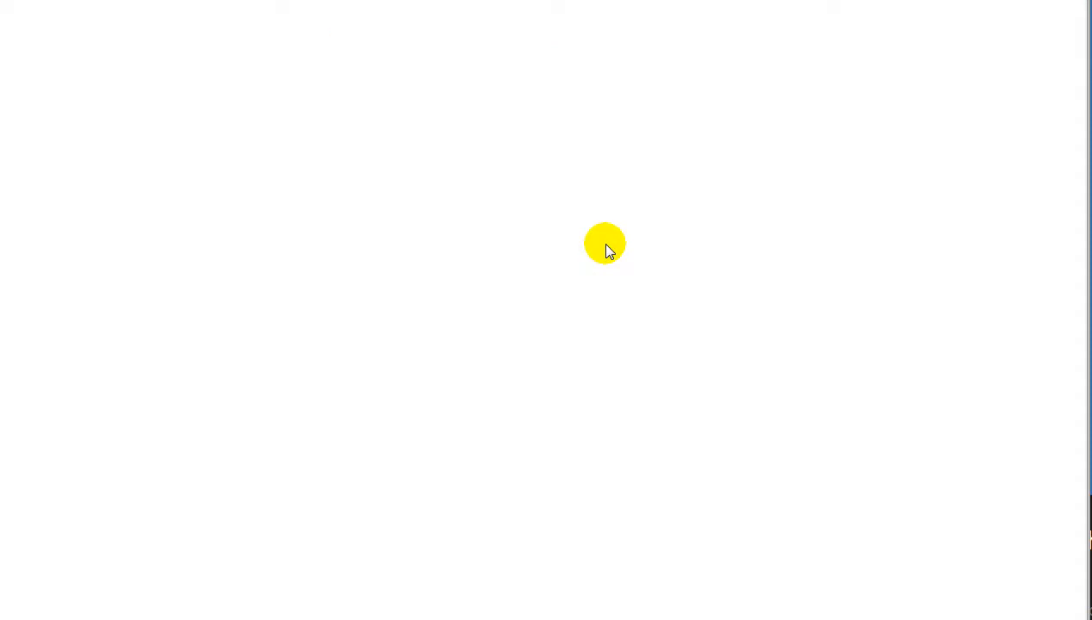
- Examine the header of the published project page and open the author's profile to view the project there
scroll(635, 232, "down", 1)
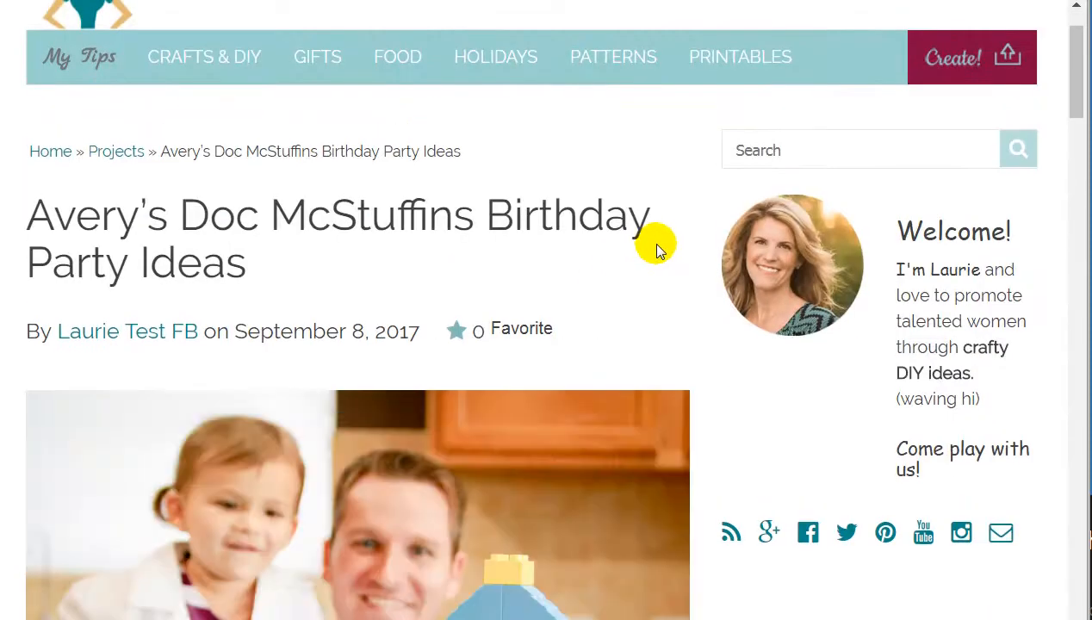
scroll(659, 250, "down", 1)
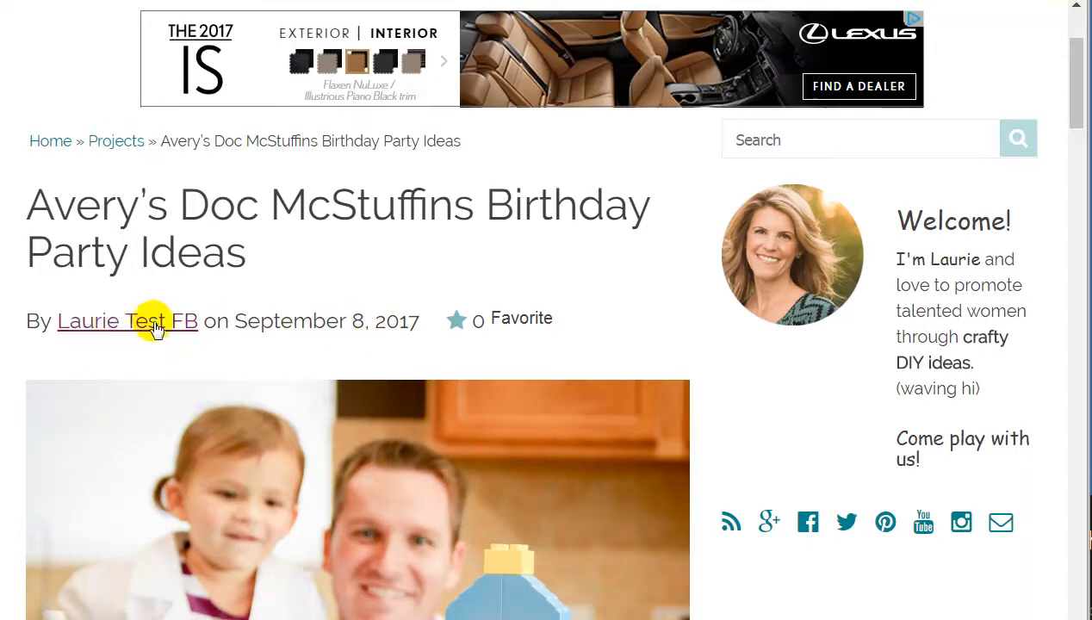
scroll(154, 244, "down", 1)
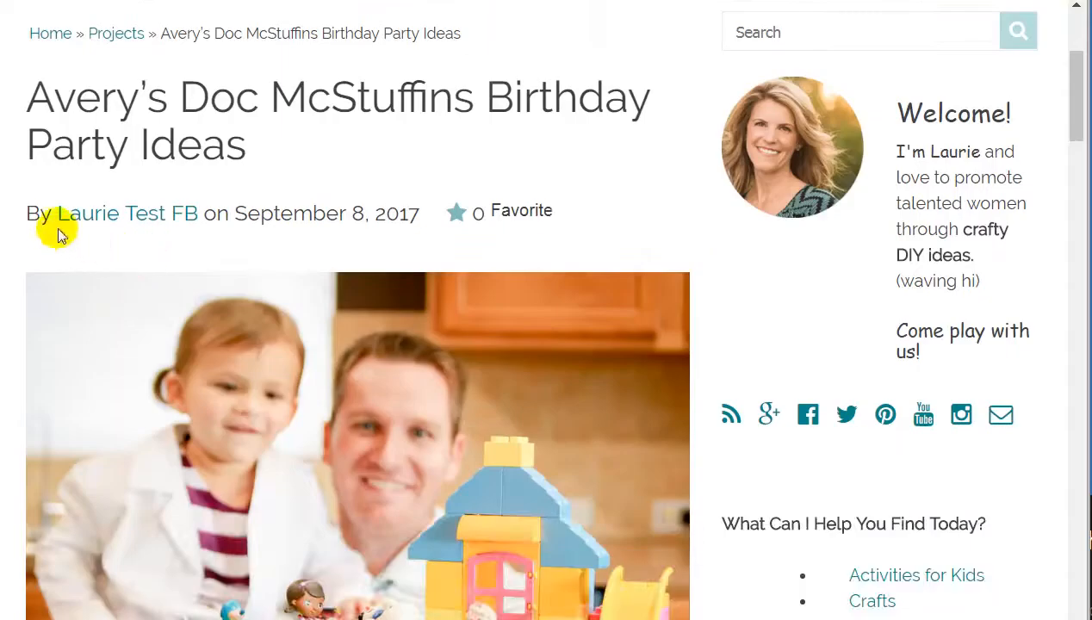
left_click(131, 217)
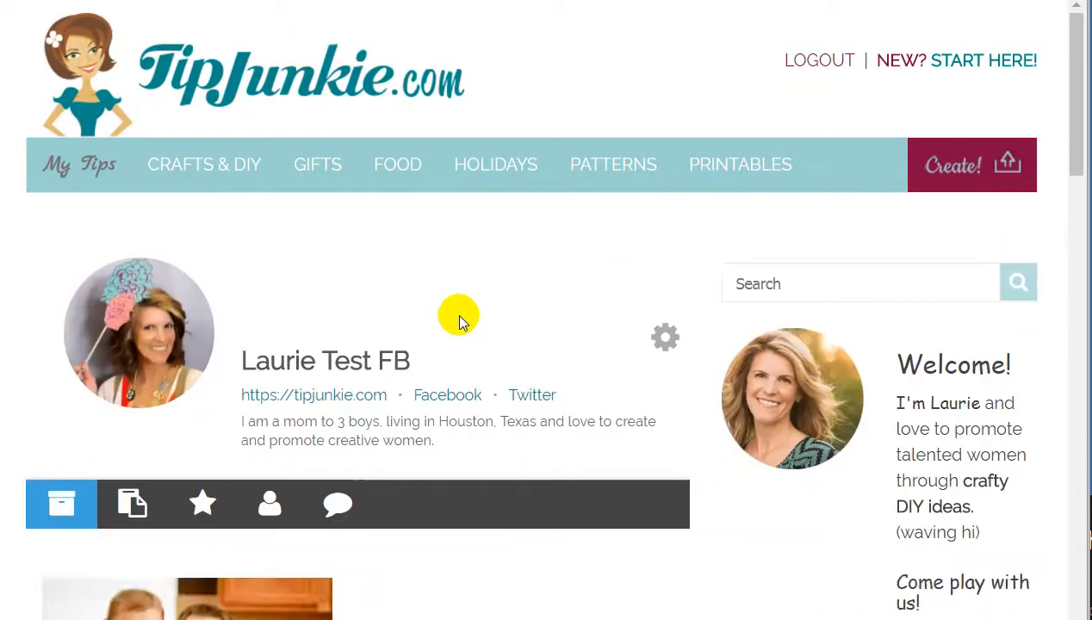
scroll(519, 285, "down", 3)
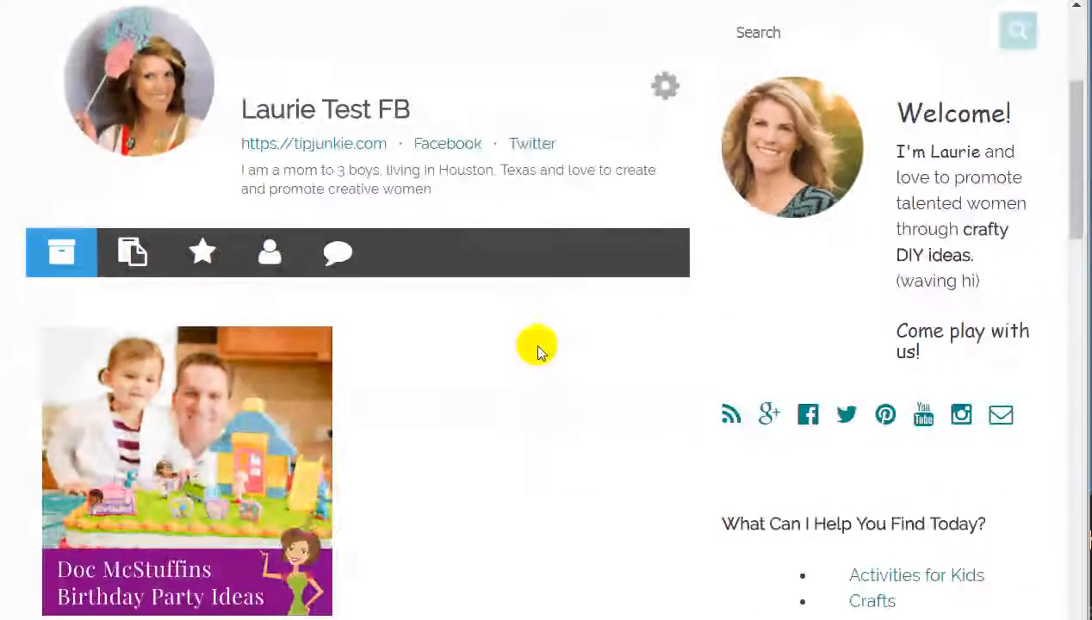
- Open the Doc McStuffins birthday party project from the author's profile and mark it as a favorite
scroll(534, 353, "down", 1)
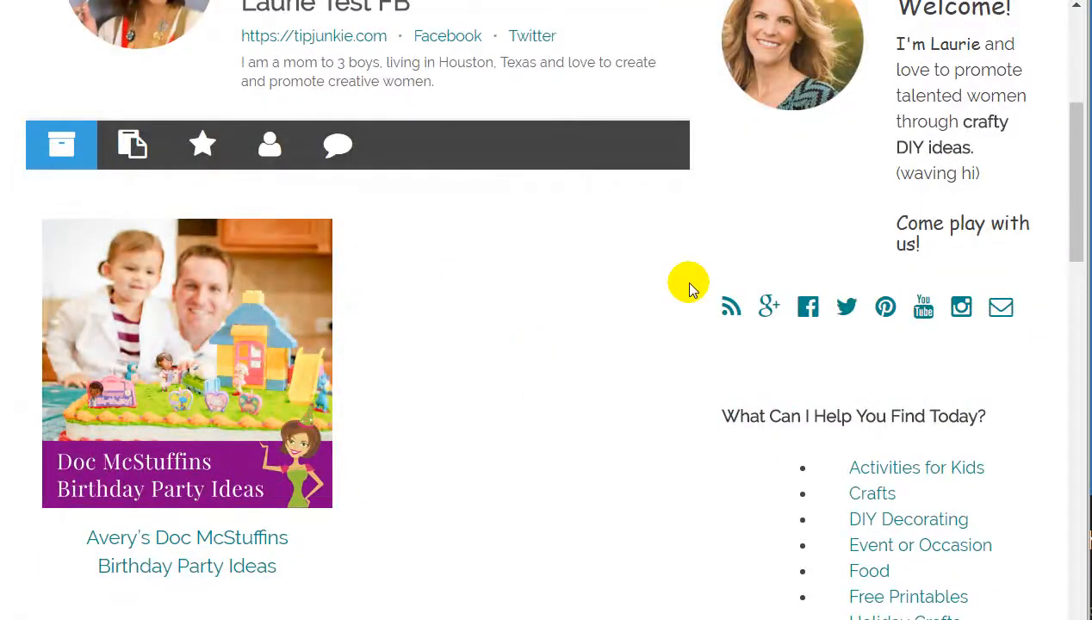
left_click(195, 534)
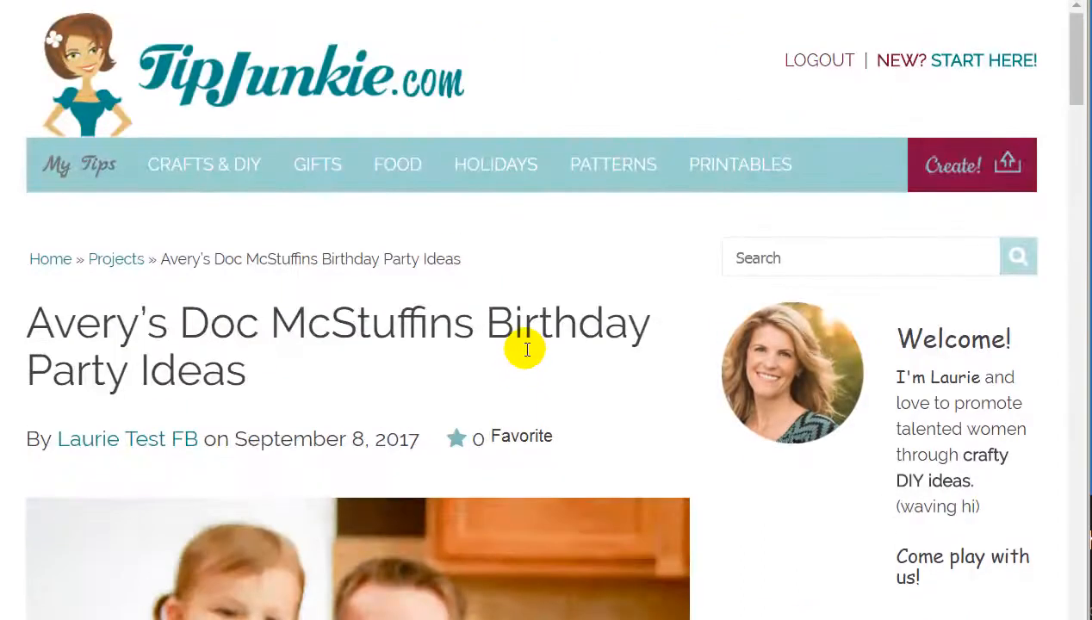
scroll(543, 379, "down", 3)
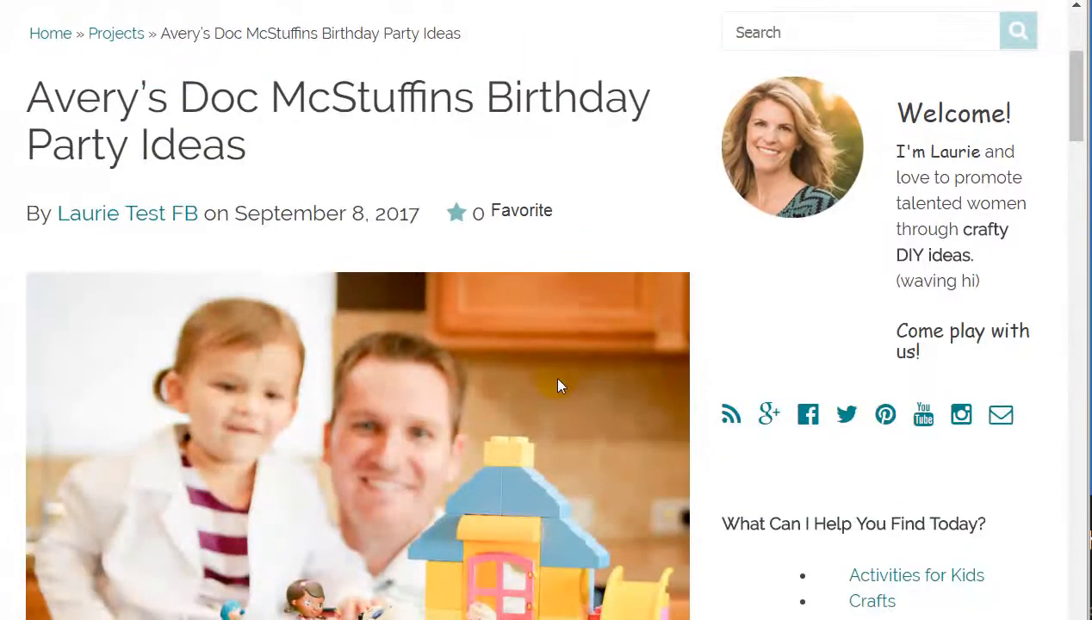
scroll(555, 383, "down", 1)
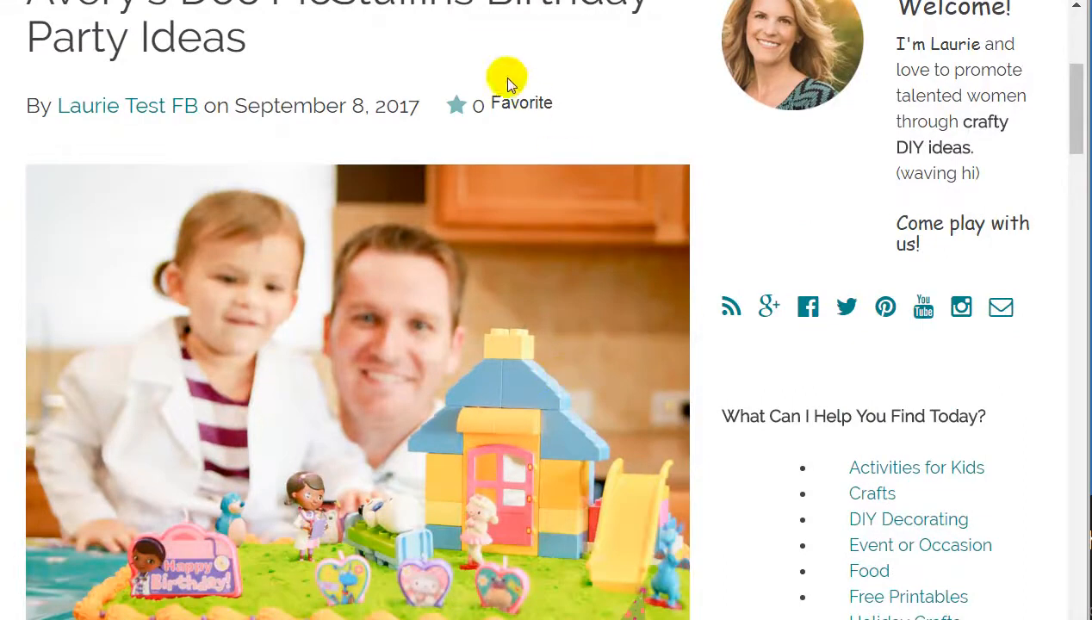
left_click(514, 112)
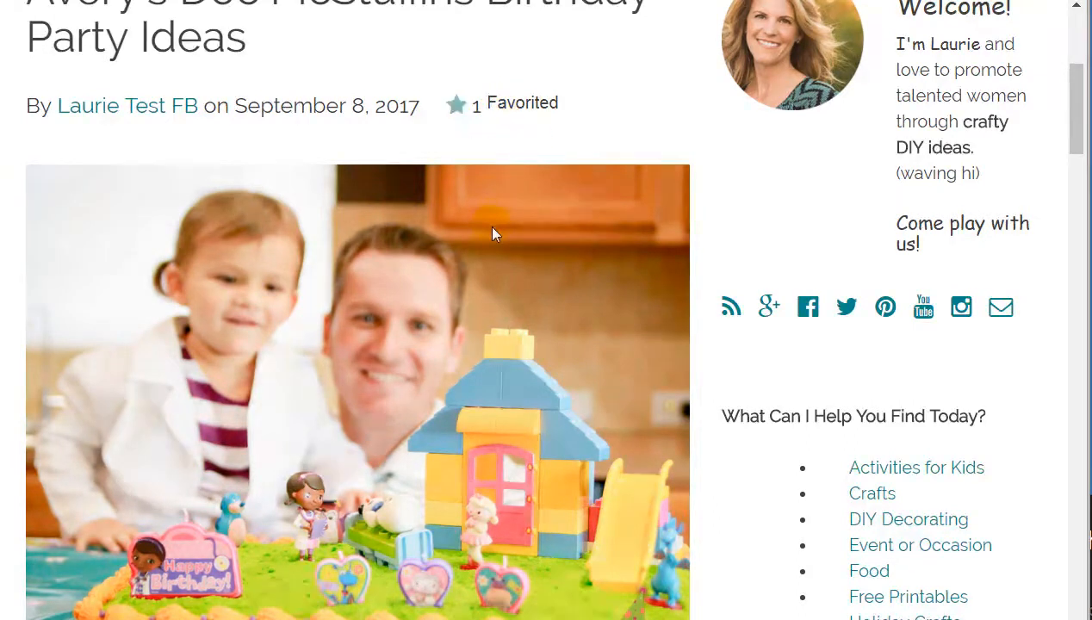
- Review the published project's details table, from difficulty and cost to event, then its introduction and materials list
scroll(491, 232, "down", 5)
scroll(500, 244, "down", 3)
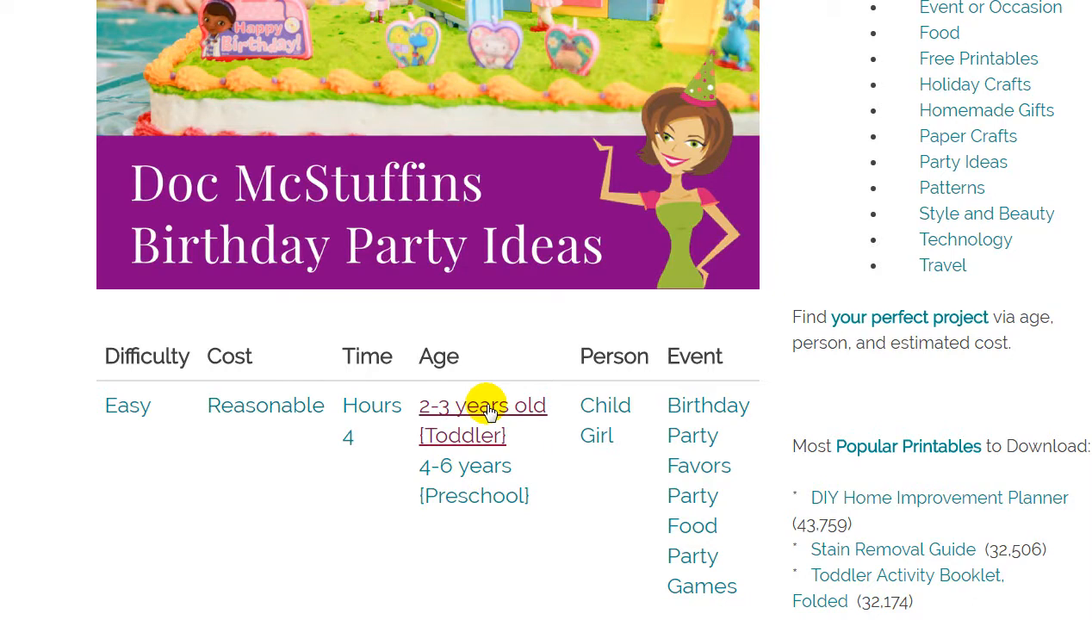
scroll(488, 411, "down", 4)
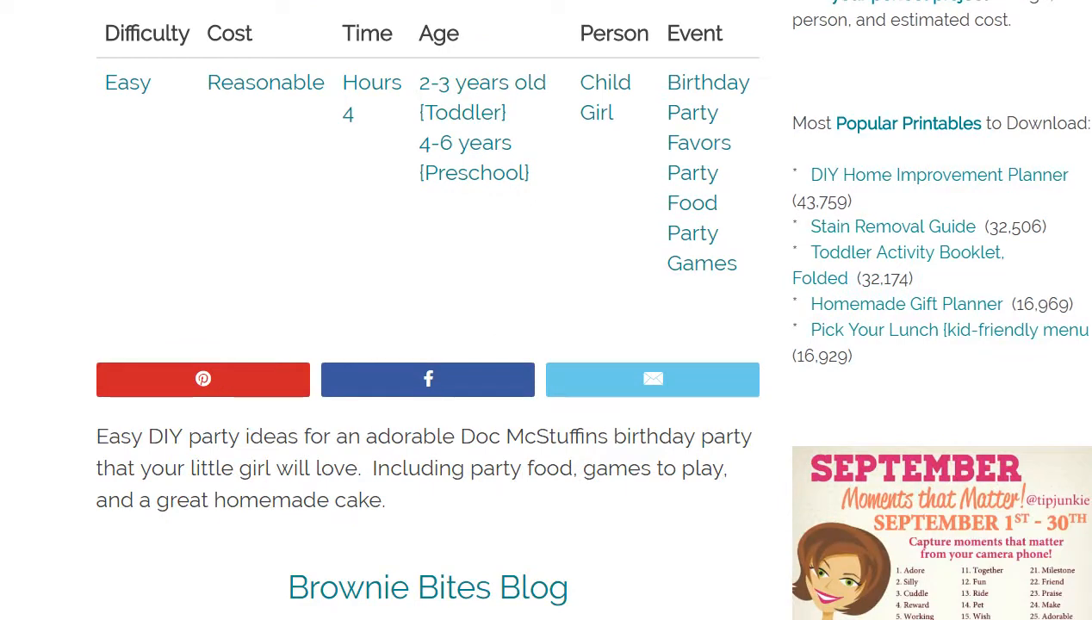
scroll(422, 365, "down", 3)
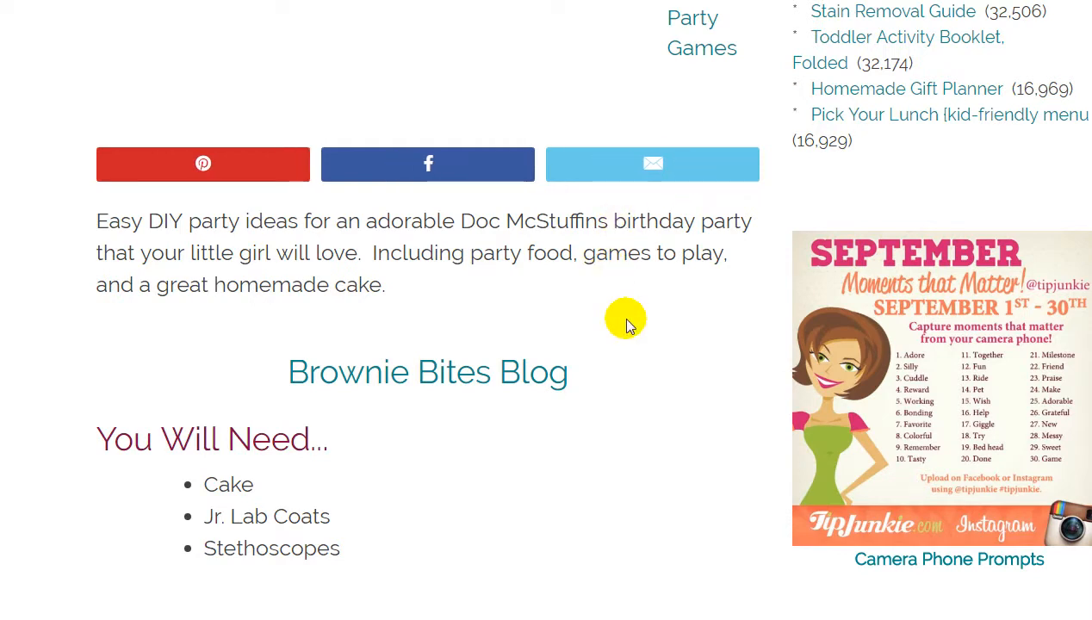
scroll(623, 315, "down", 3)
scroll(568, 254, "down", 3)
- Examine the step-by-step instructions with their party food, games and favors, then highlight the Resources heading below them
scroll(570, 244, "down", 4)
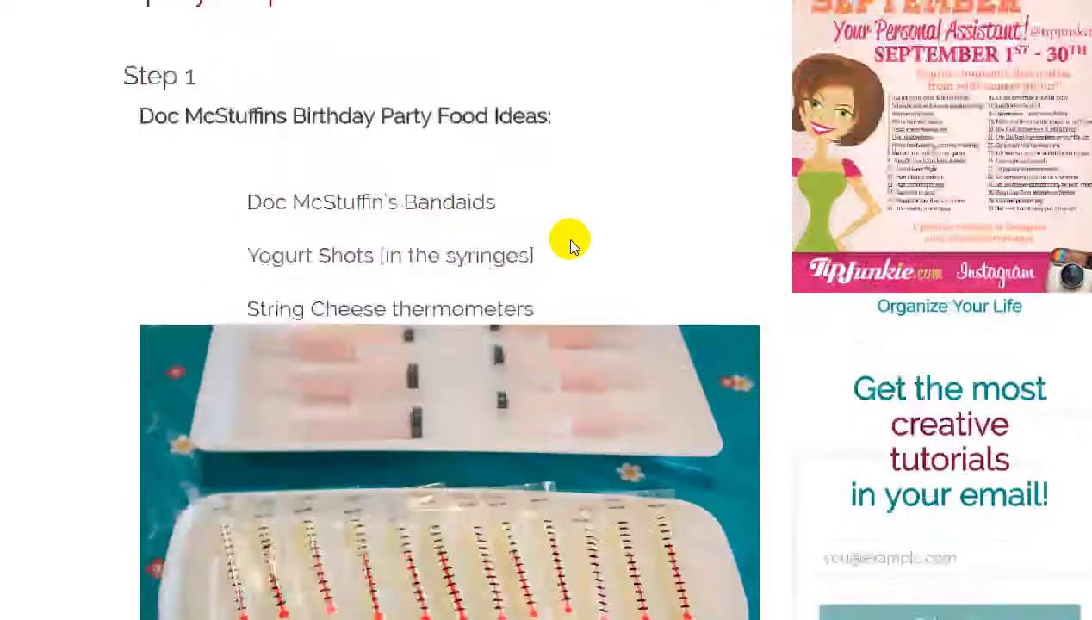
scroll(570, 244, "up", 3)
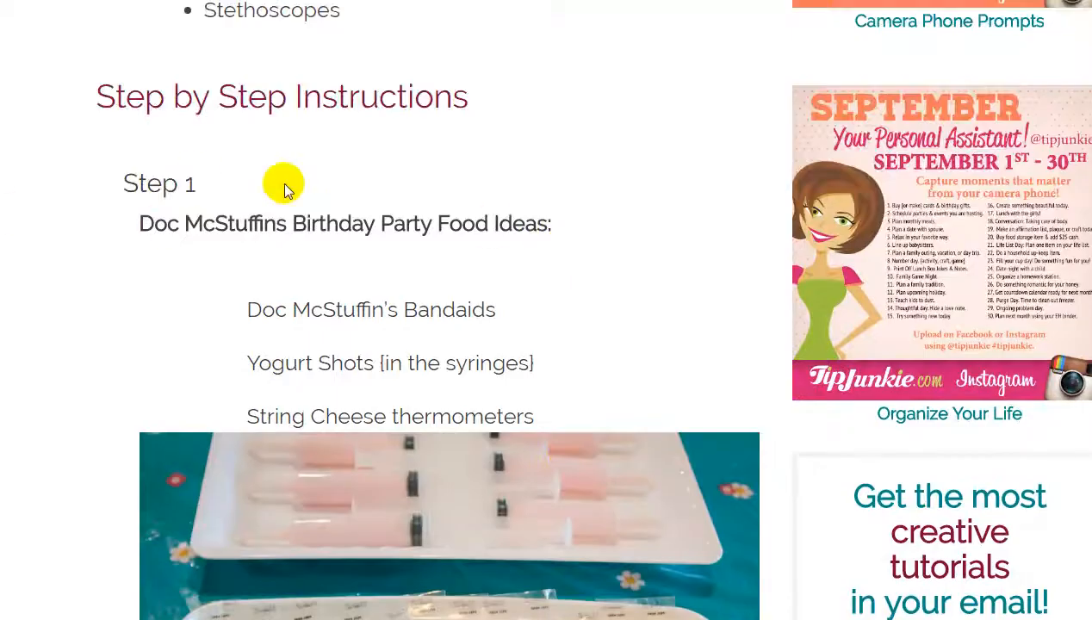
scroll(569, 176, "down", 10)
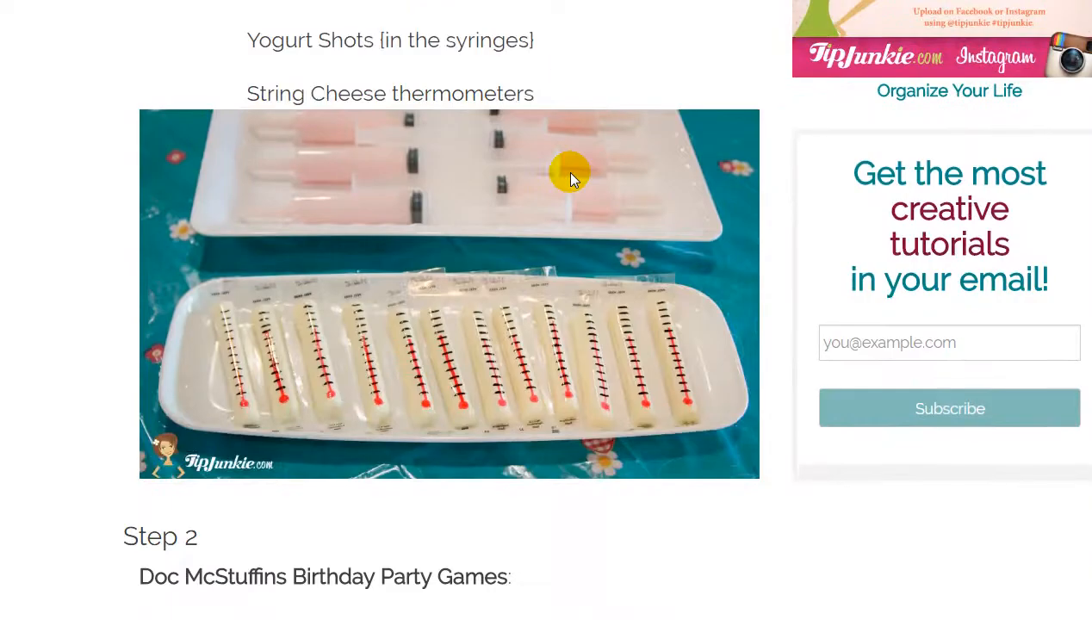
scroll(570, 177, "down", 4)
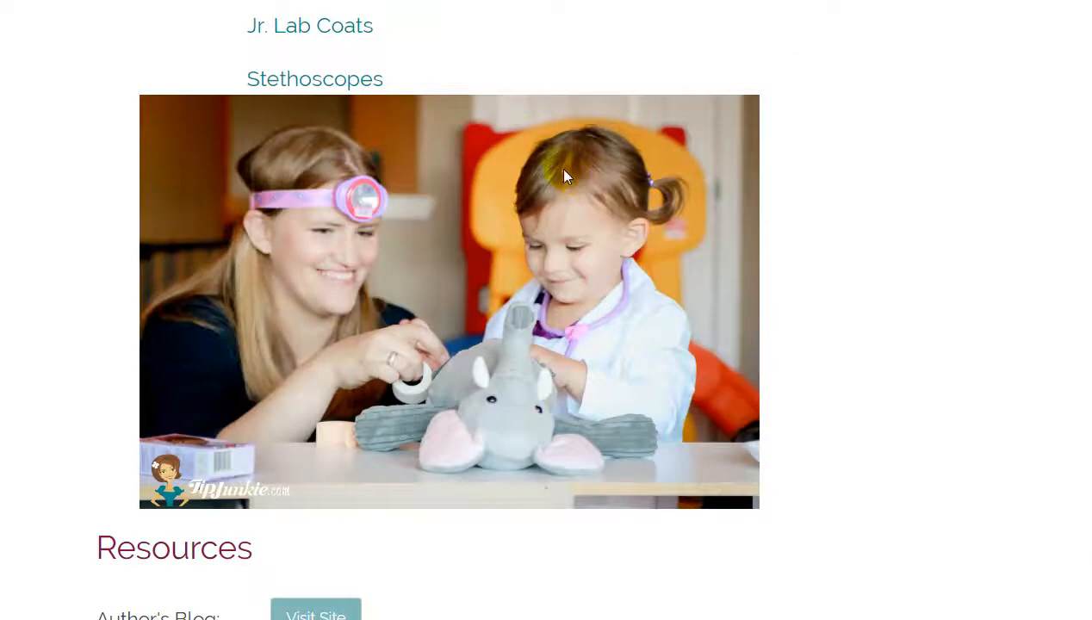
scroll(565, 173, "up", 1)
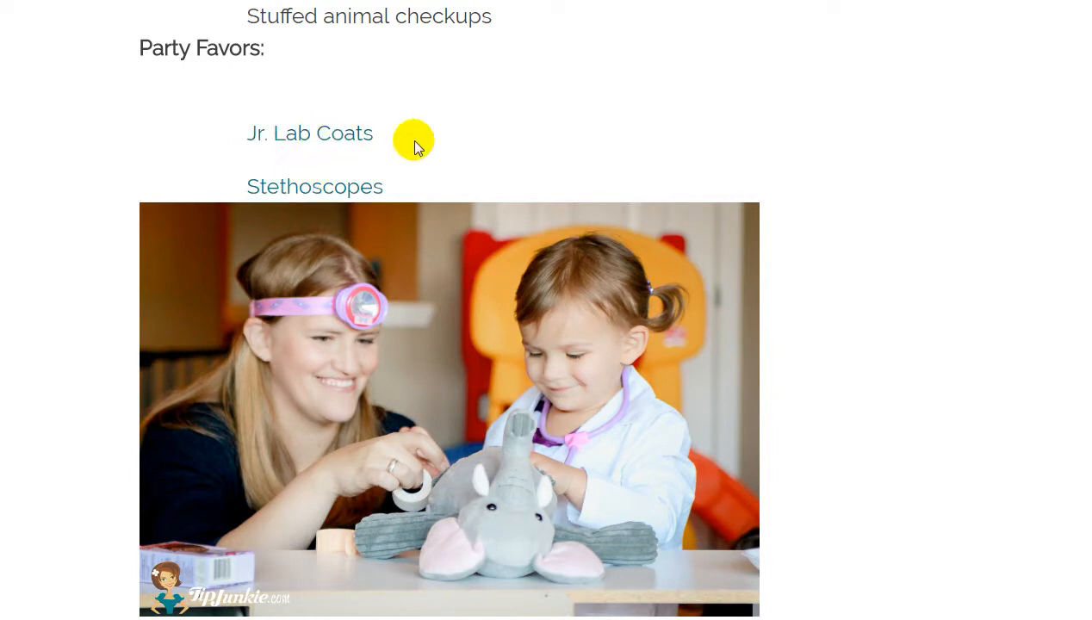
scroll(431, 145, "down", 3)
scroll(444, 190, "down", 1)
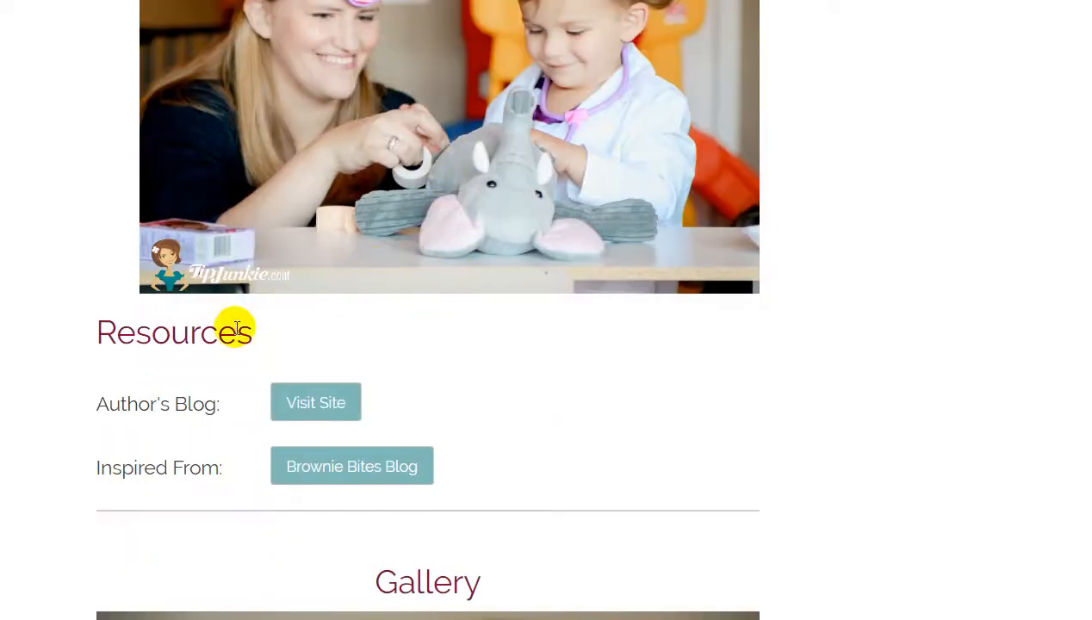
left_click_drag(254, 336, 91, 327)
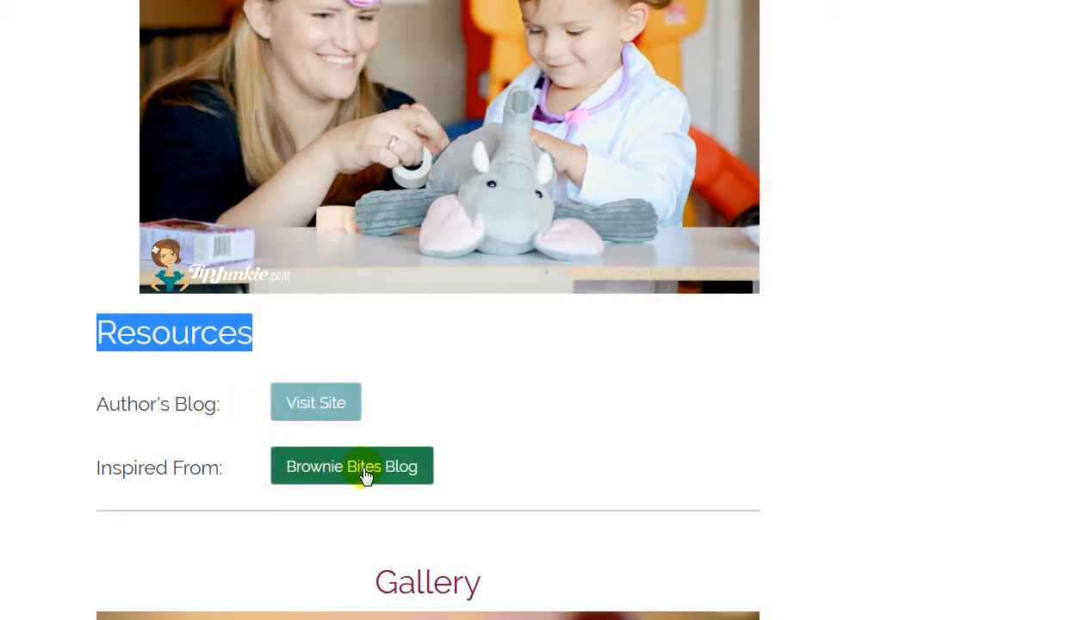
- Browse through the photos in the project's gallery
scroll(477, 451, "down", 3)
scroll(521, 456, "down", 3)
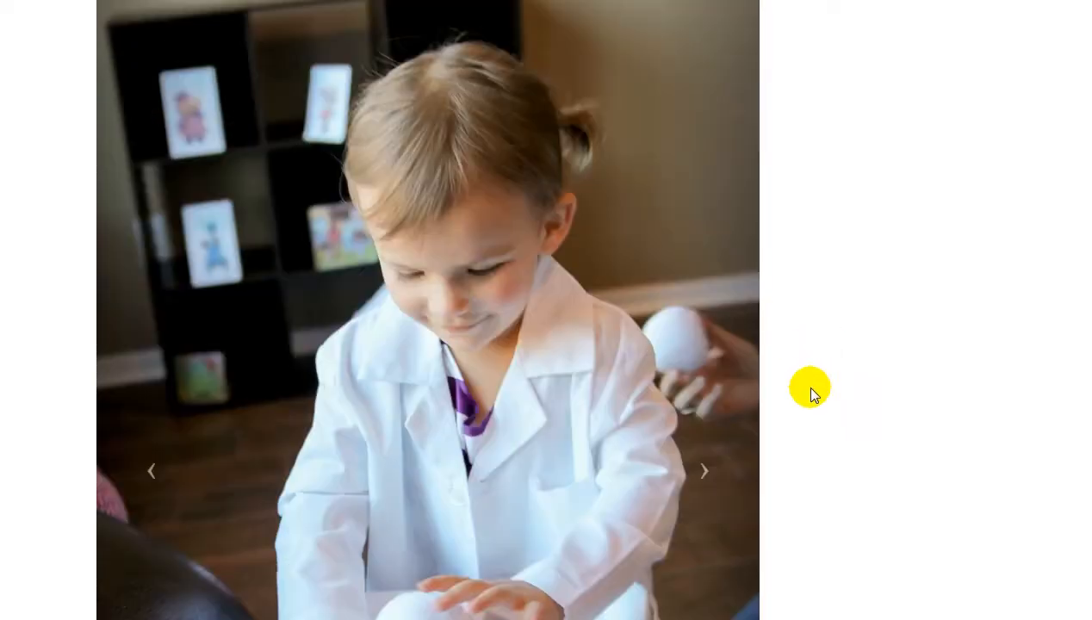
left_click(701, 472)
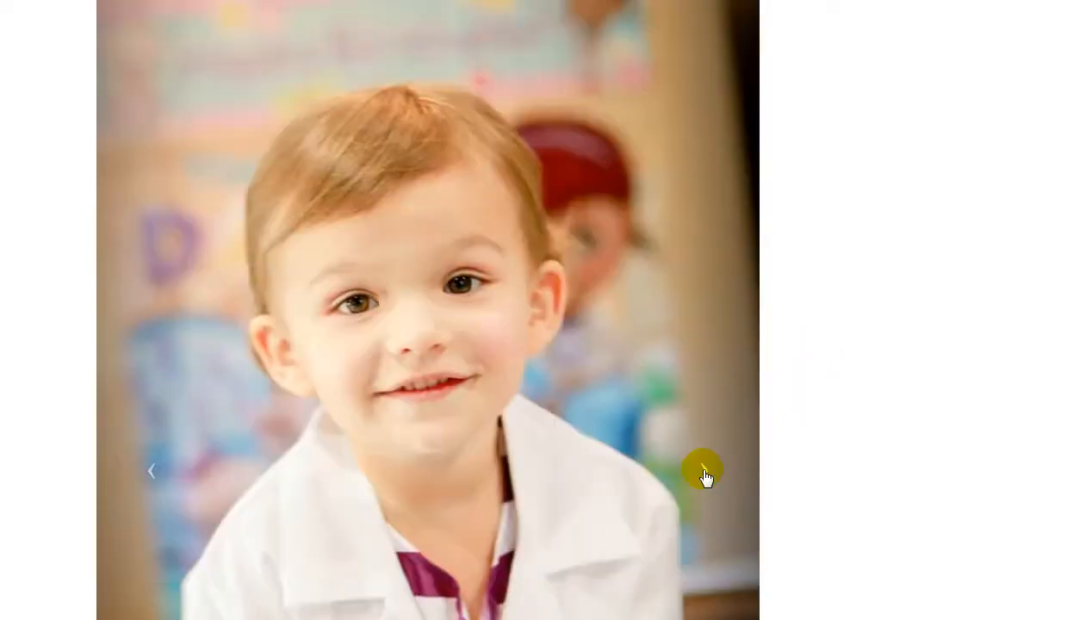
left_click(702, 471)
- Go to the reply section below the gallery and place the cursor in the comment field
scroll(715, 477, "down", 7)
scroll(717, 475, "down", 3)
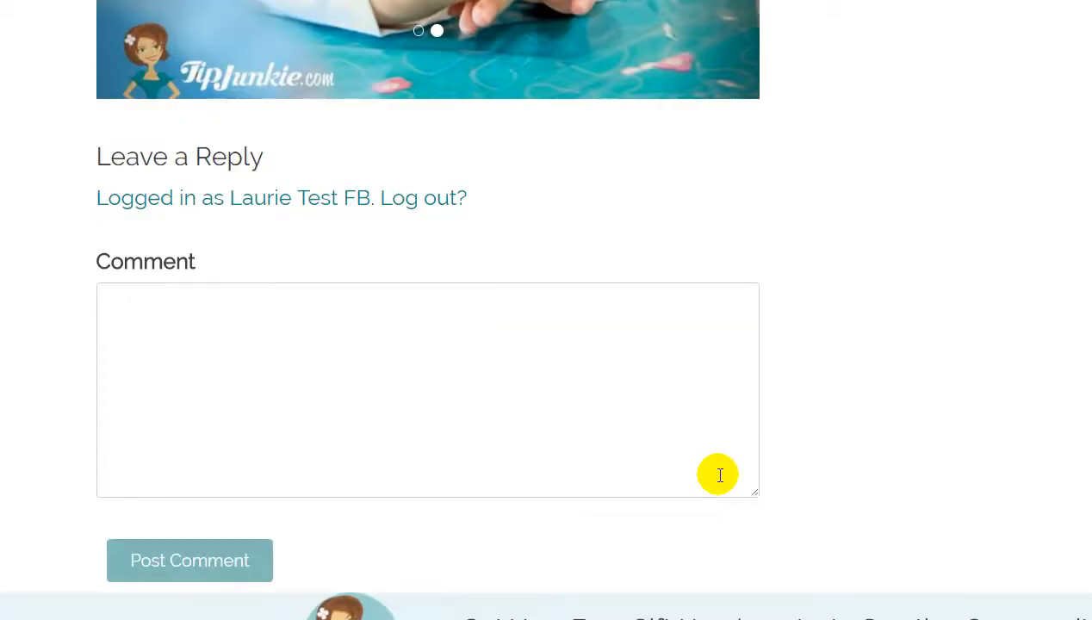
left_click(401, 317)
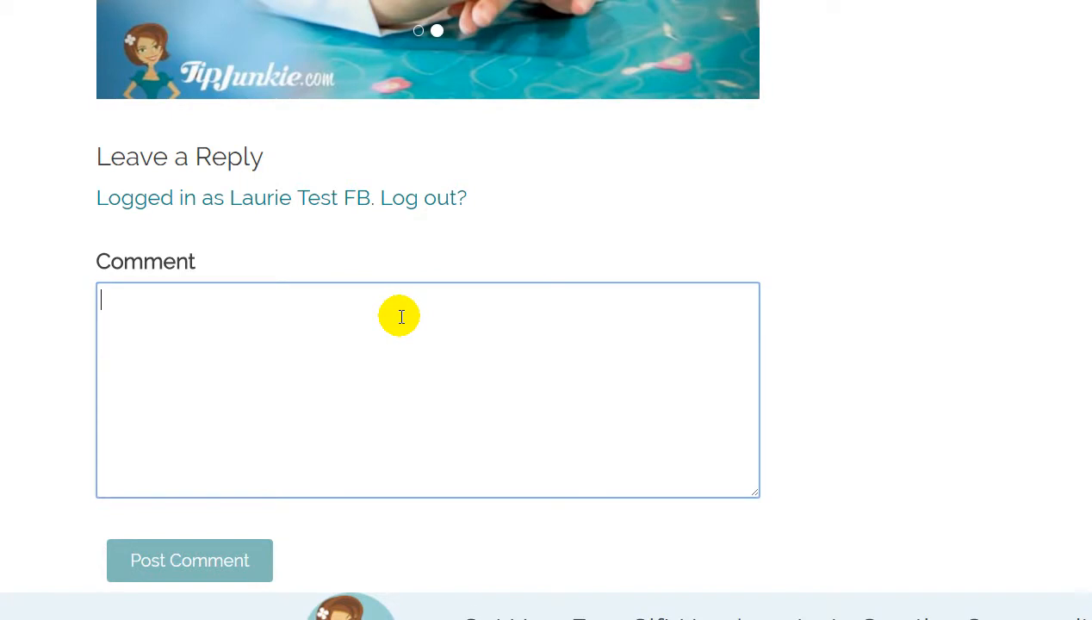
- Return to the project's title and main photo at the start of the published page
scroll(546, 310, "up", 20)
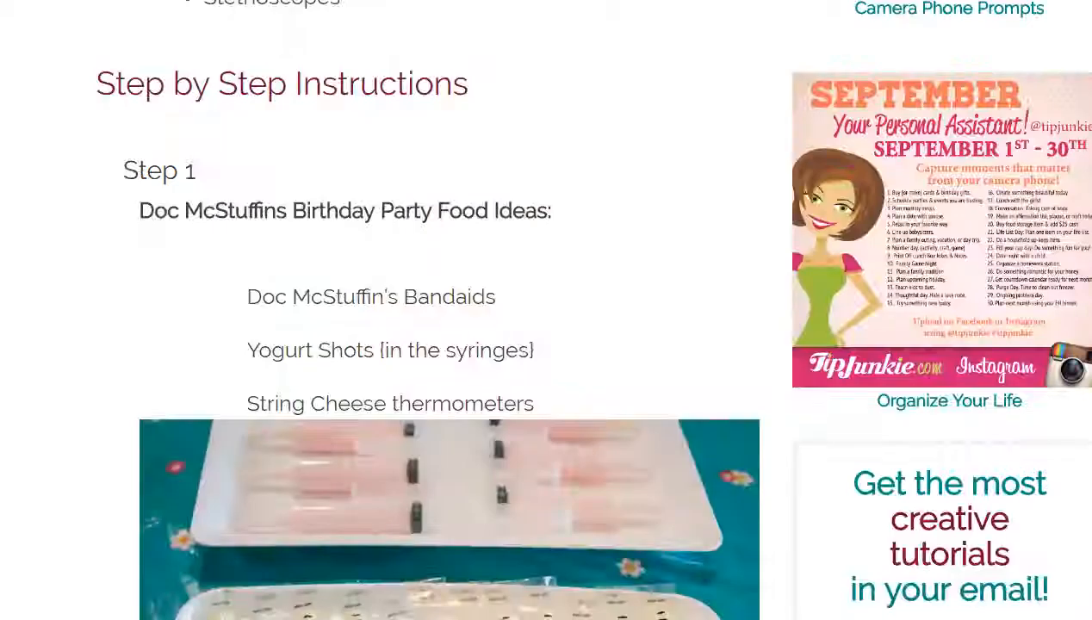
scroll(763, 222, "down", 5)
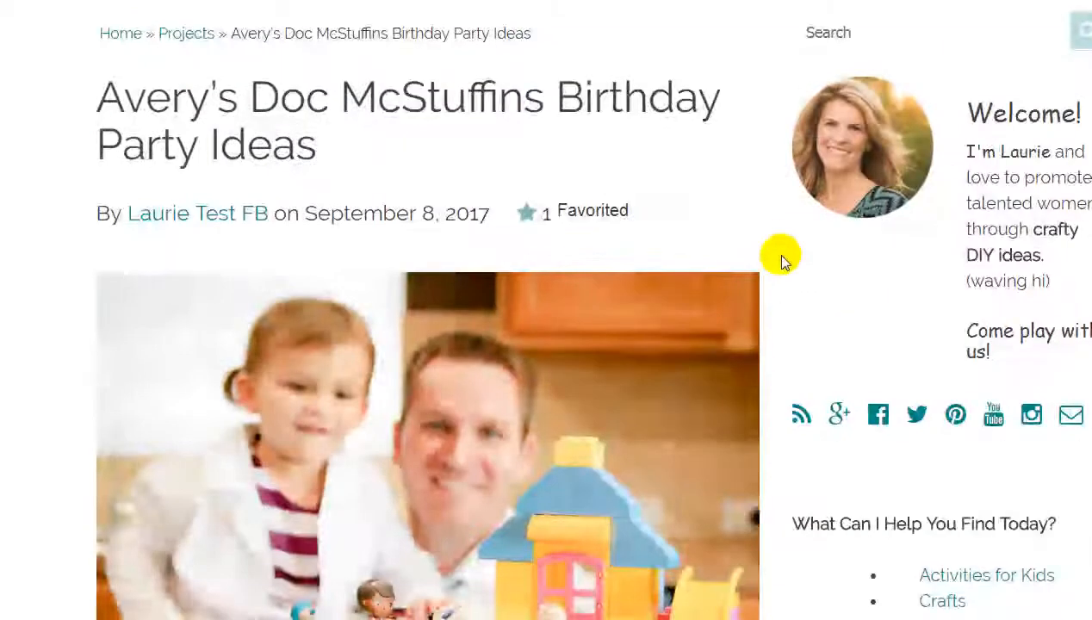
scroll(783, 258, "up", 1)
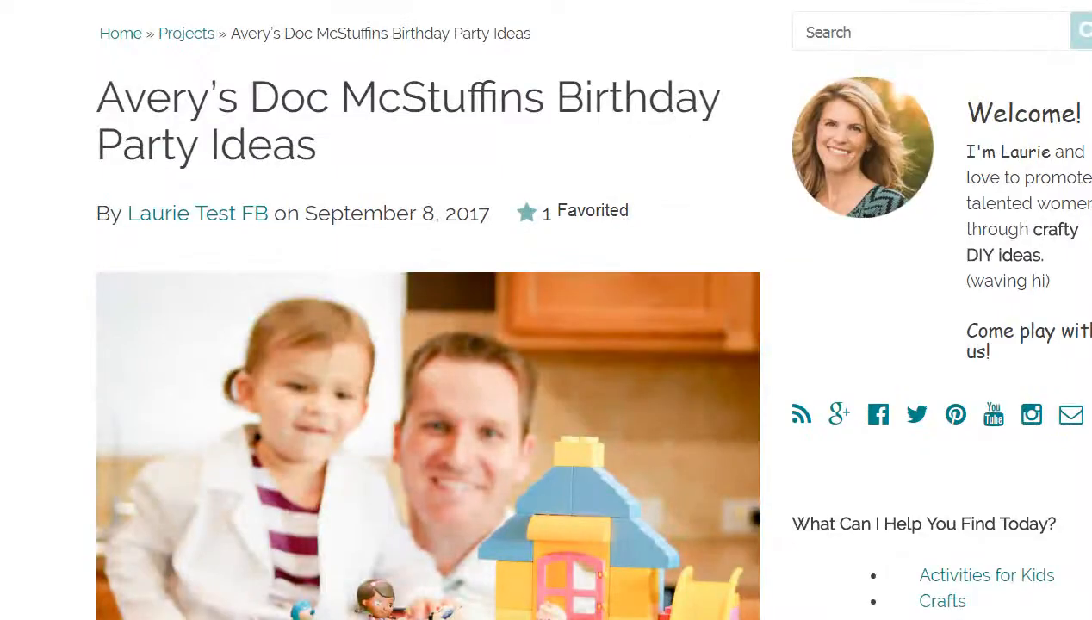
scroll(546, 310, "down", 1)
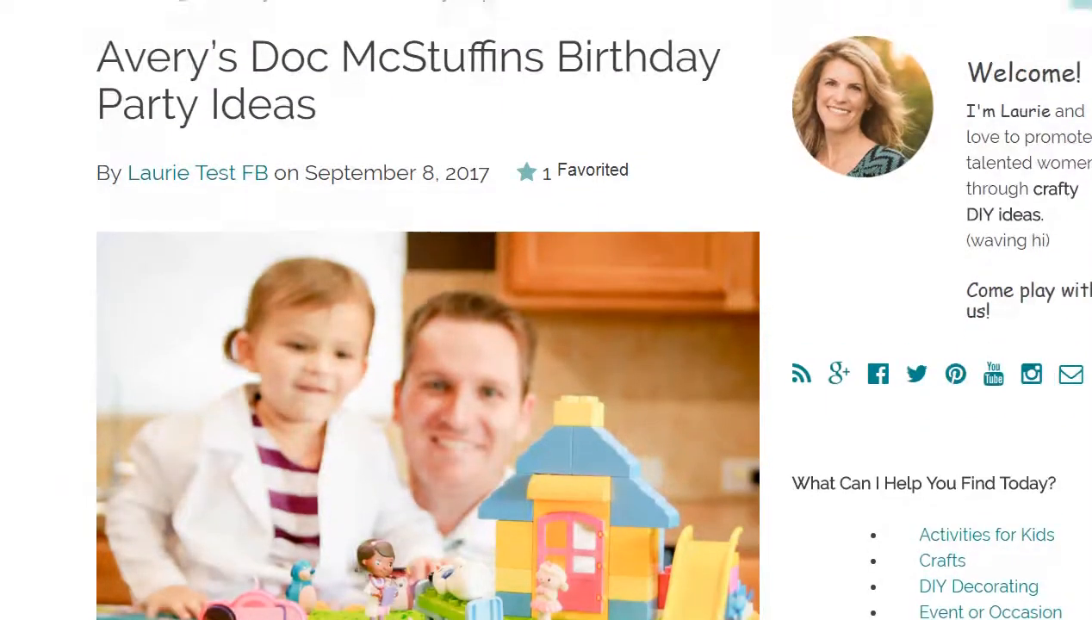